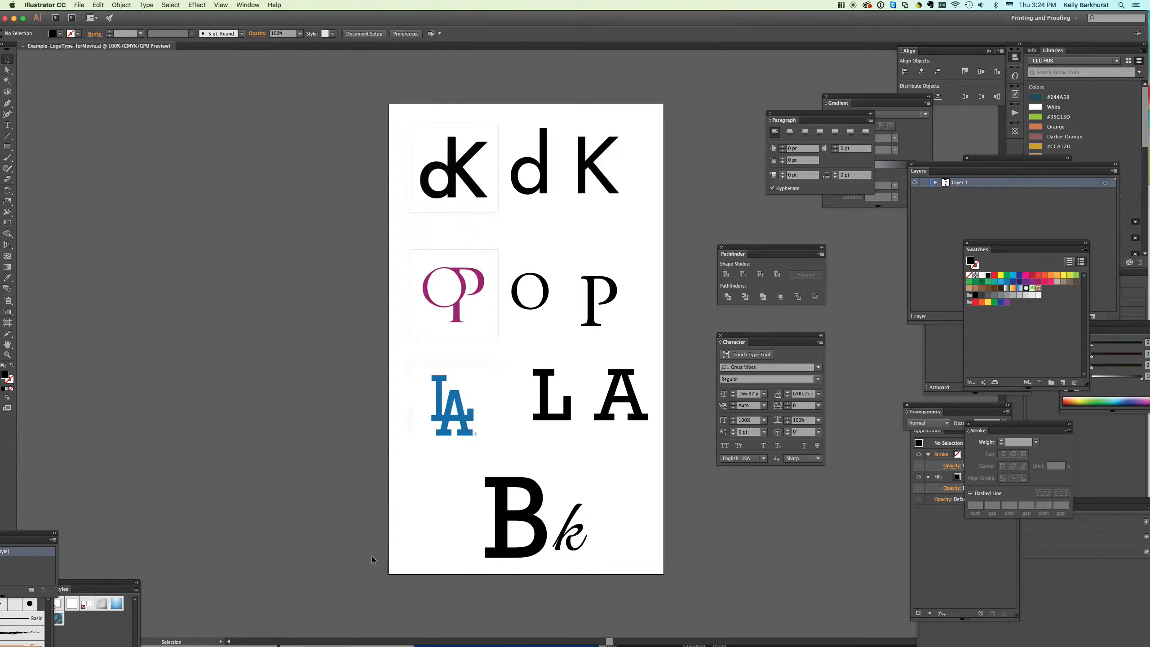
- Reposition the separate d and K beside the boxed dK sample, keeping the two letters apart
{"action": "left_click", "coordinate": [7, 355]}
{"action": "left_click", "coordinate": [540, 201]}
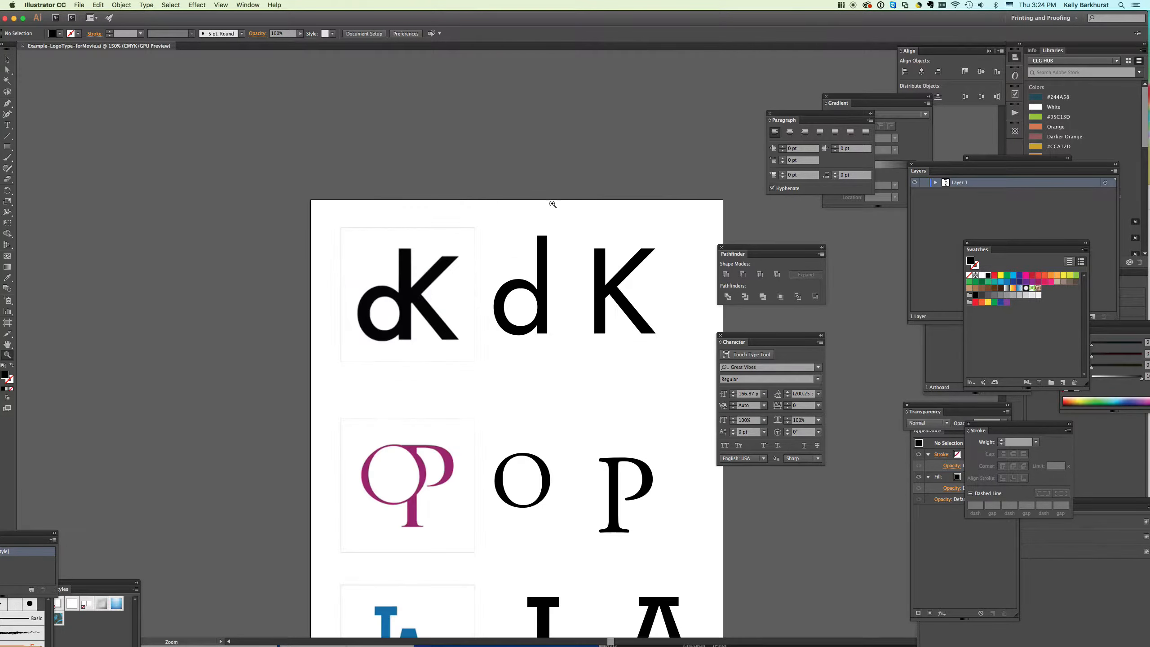
{"action": "left_click", "coordinate": [548, 305]}
{"action": "left_click", "coordinate": [7, 59]}
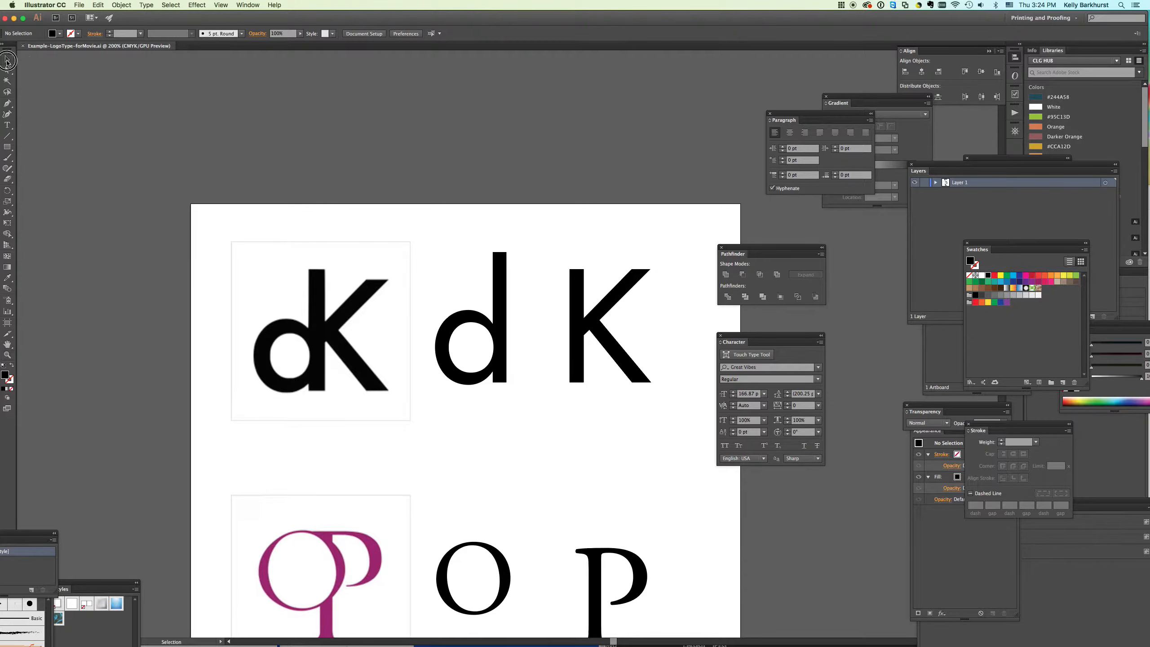
{"action": "left_click", "coordinate": [504, 364]}
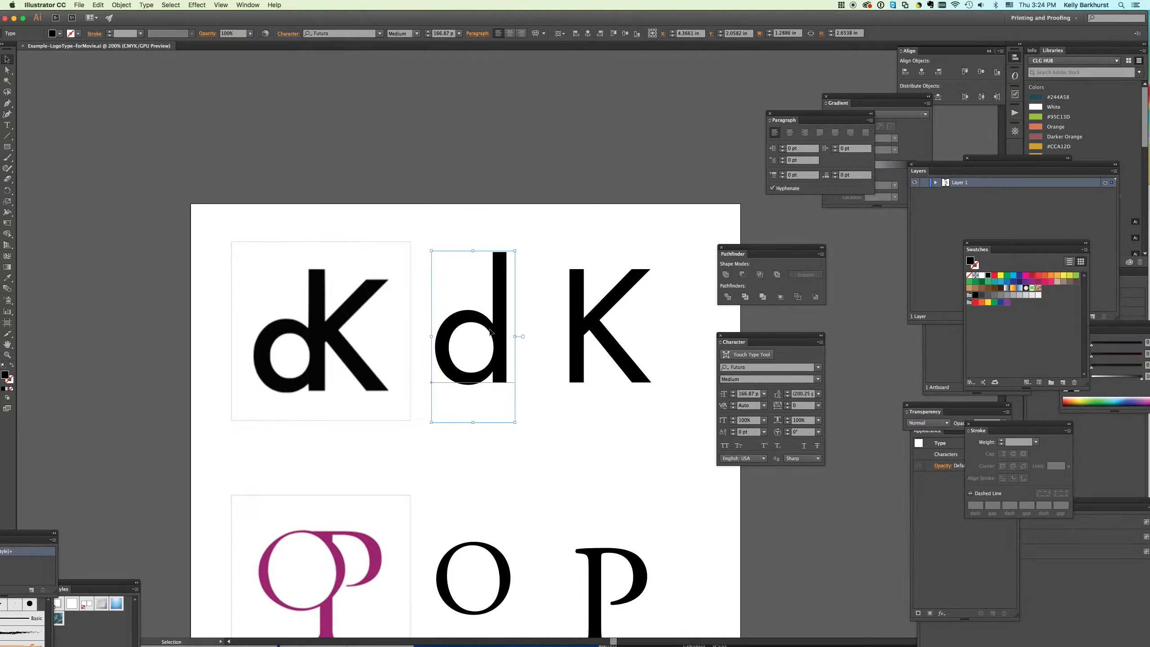
{"action": "left_click", "coordinate": [537, 256]}
{"action": "left_click_drag", "start_coordinate": [504, 315], "coordinate": [616, 289]}
{"action": "left_click_drag", "start_coordinate": [542, 342], "coordinate": [483, 326]}
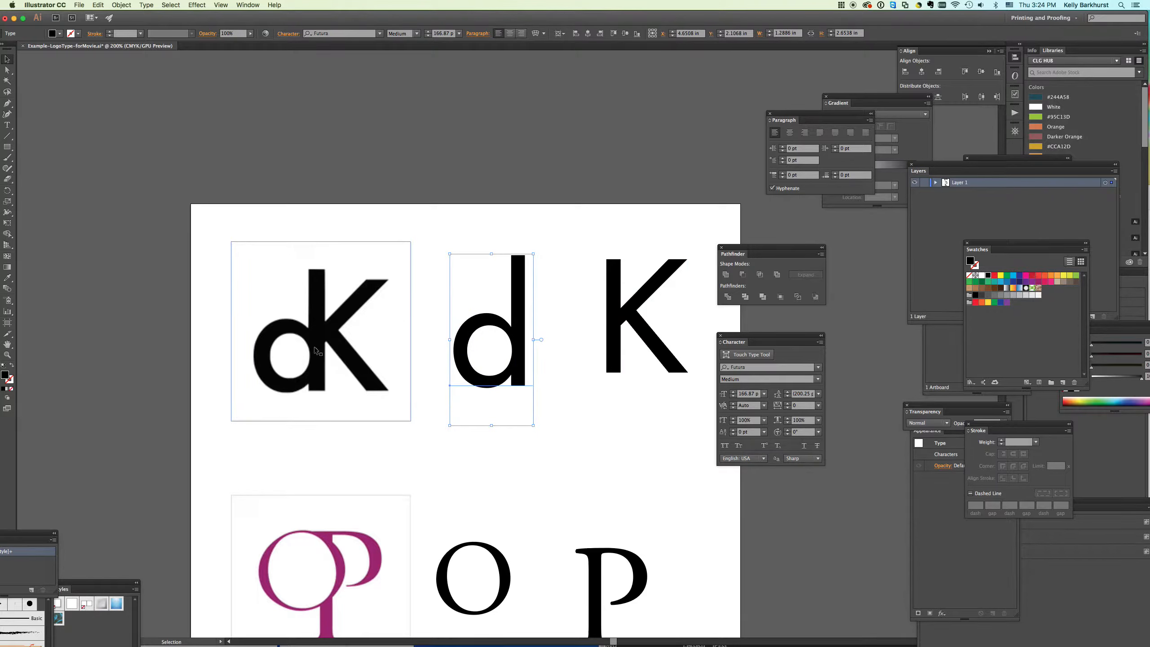
{"action": "left_click_drag", "start_coordinate": [614, 334], "coordinate": [581, 336]}
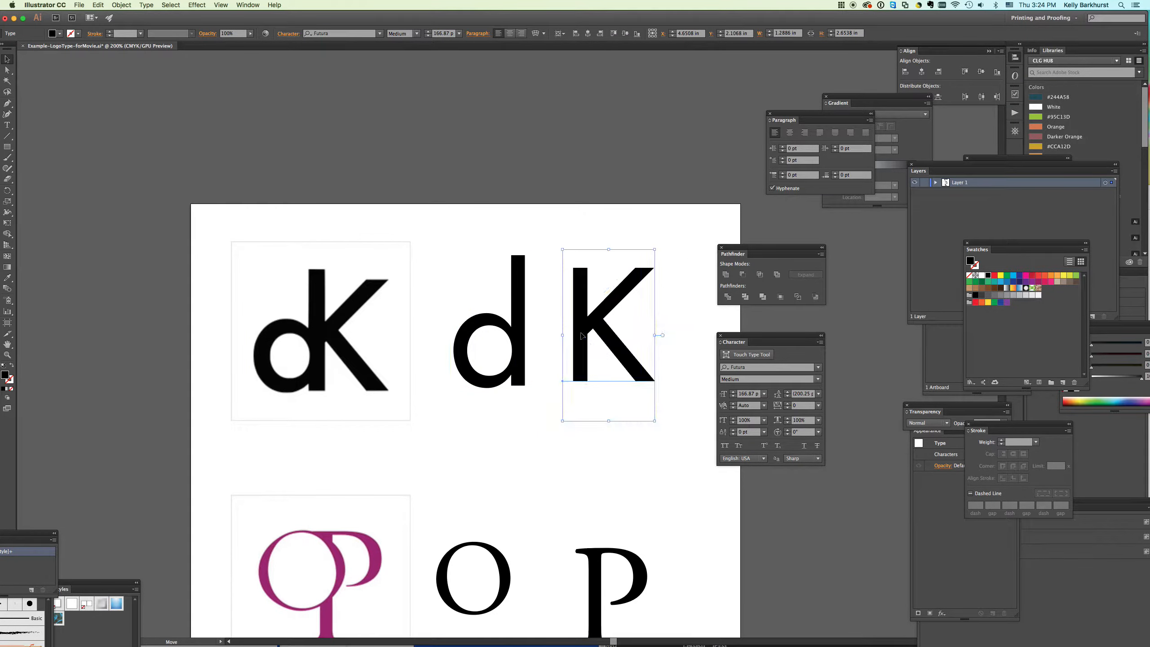
{"action": "left_click", "coordinate": [606, 222]}
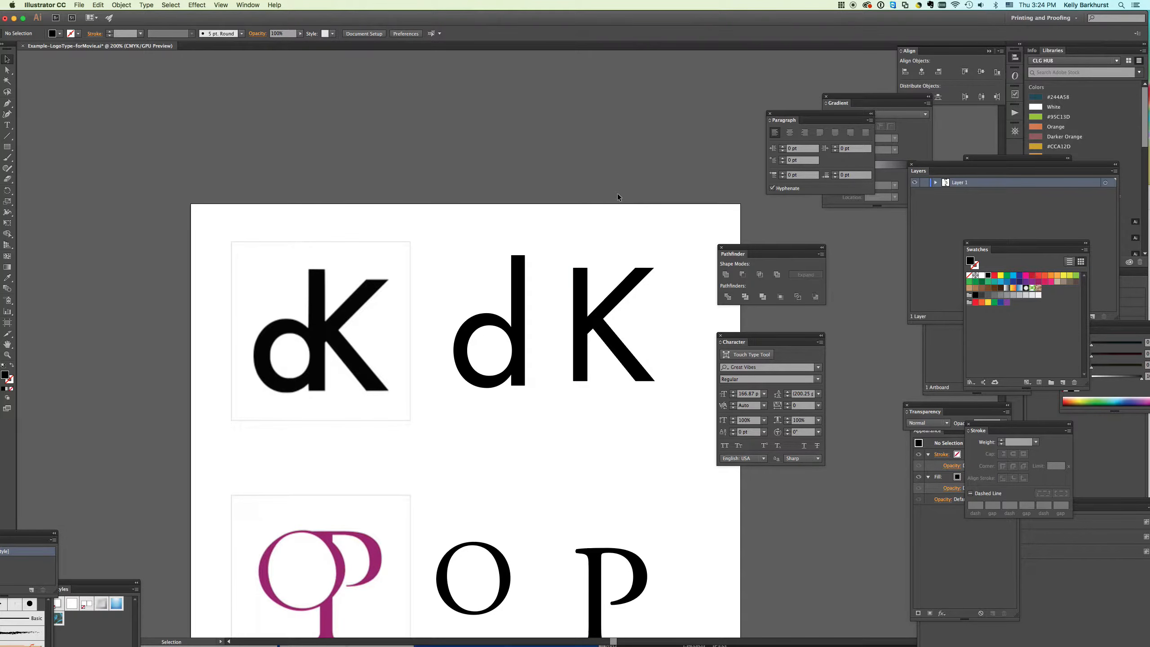
- Add a point-text letter "d" in Great Vibes above the artboard
{"action": "left_click", "coordinate": [7, 125]}
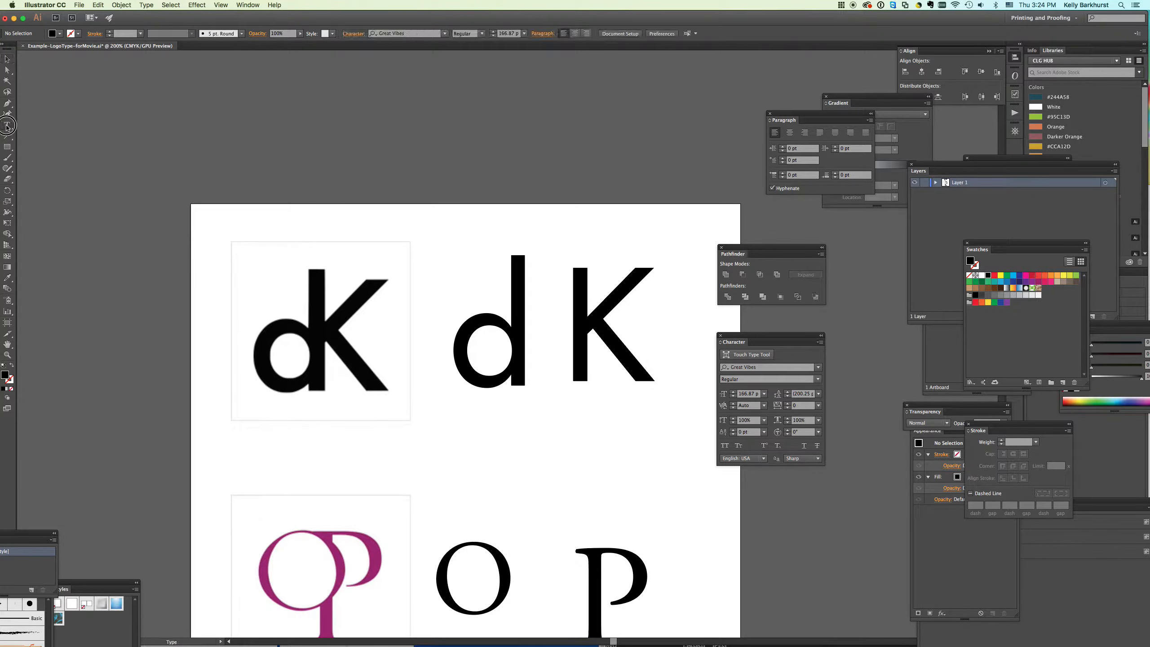
{"action": "left_click", "coordinate": [492, 160]}
{"action": "type", "text": "d"}
{"action": "double_click", "coordinate": [509, 194]}
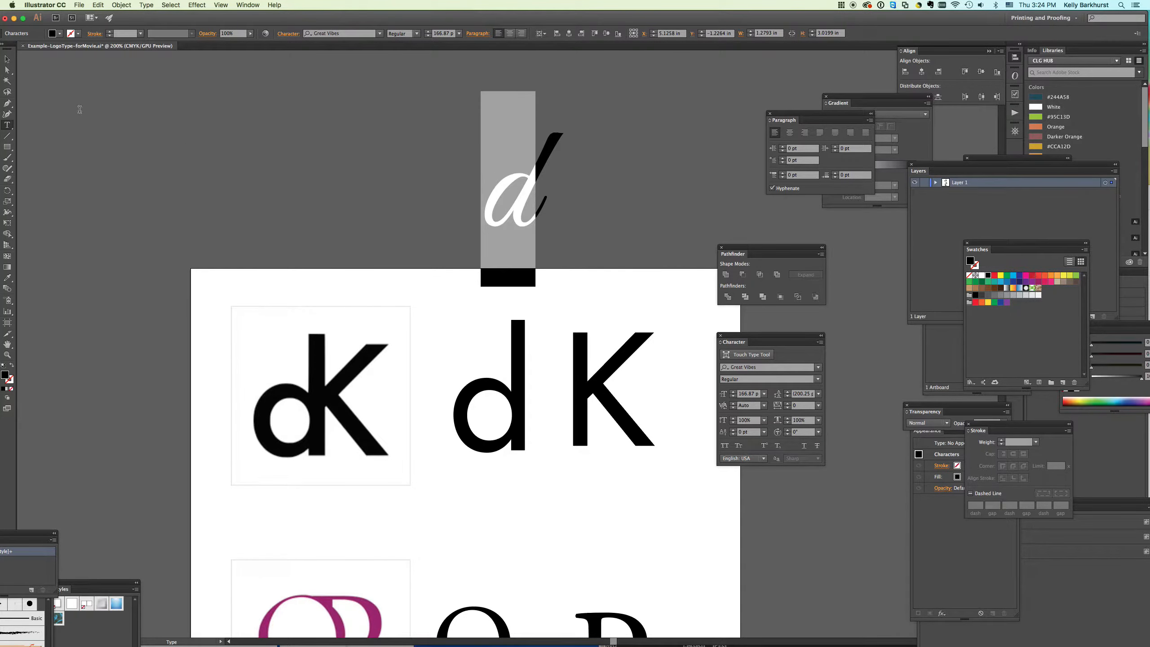
{"action": "left_click", "coordinate": [7, 59]}
{"action": "left_click", "coordinate": [142, 118]}
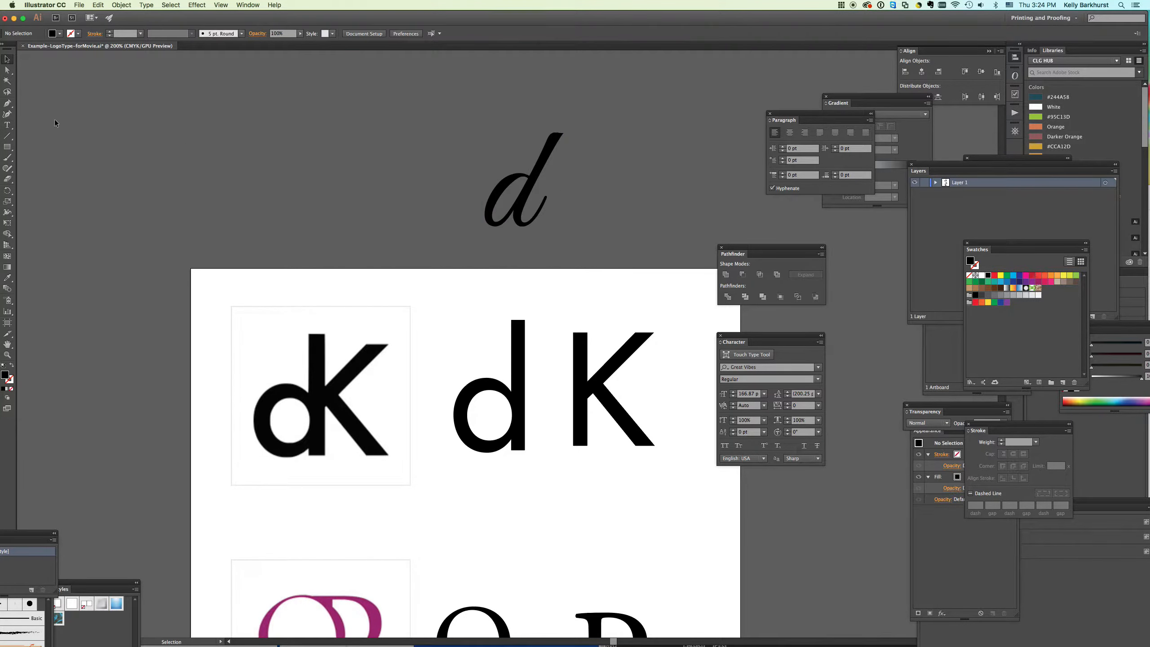
- Try the Gill Sans and Gill Sans MT fonts on the d above the artboard, and delete that letter
{"action": "left_click", "coordinate": [523, 196]}
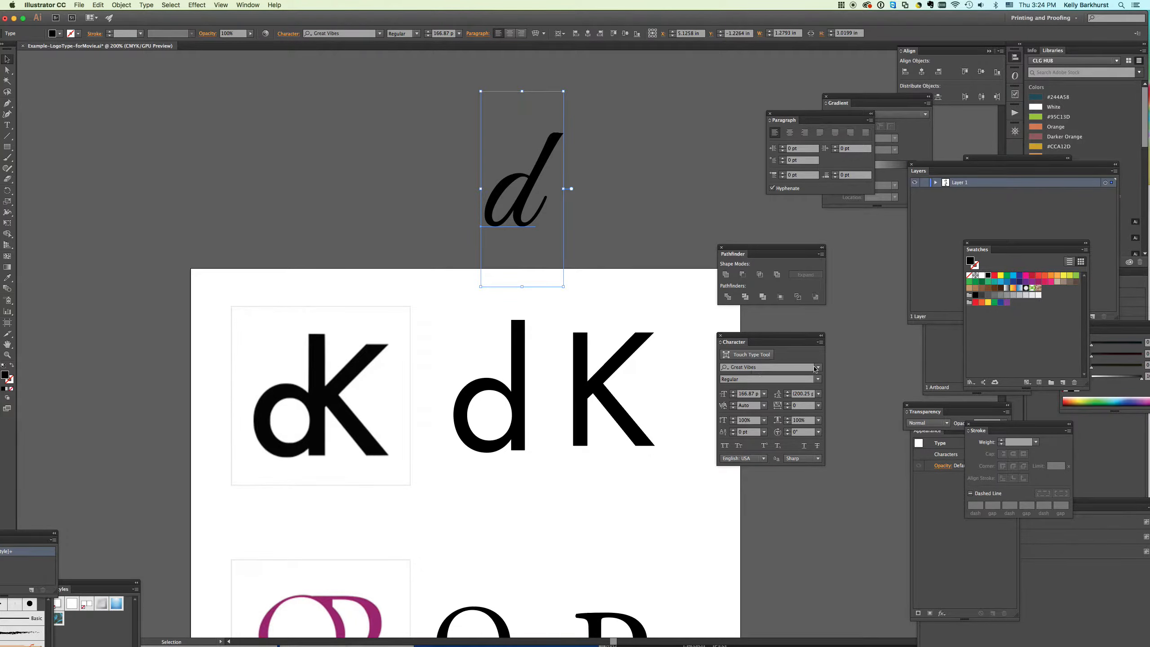
{"action": "left_click", "coordinate": [818, 367]}
{"action": "left_click", "coordinate": [751, 394]}
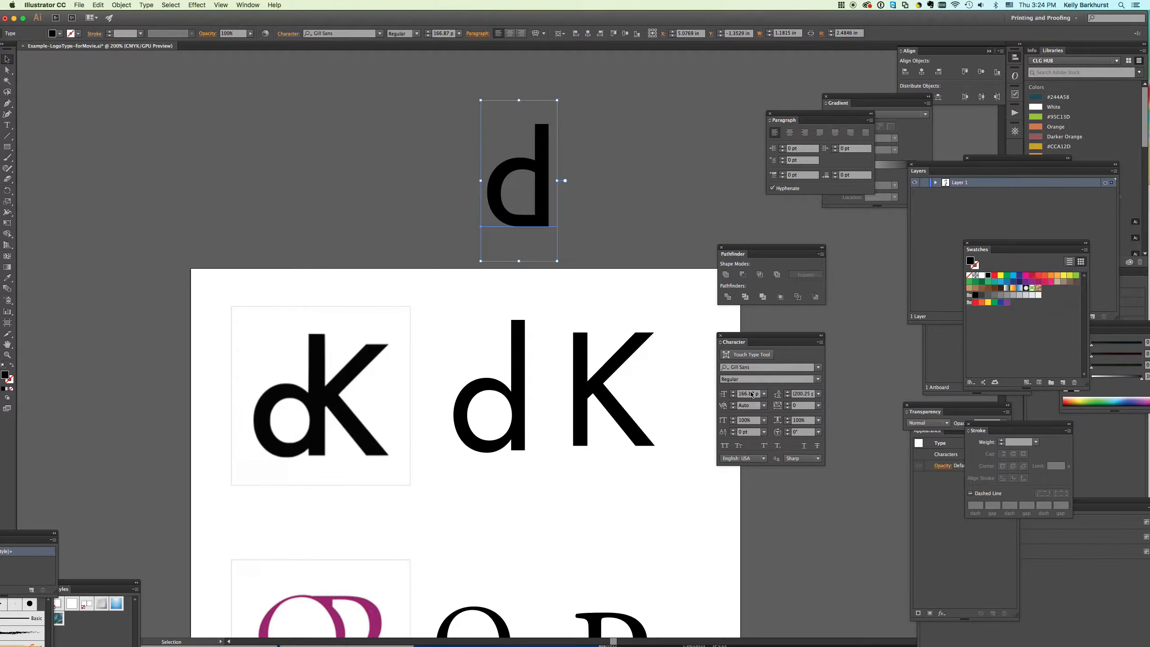
{"action": "left_click", "coordinate": [818, 368]}
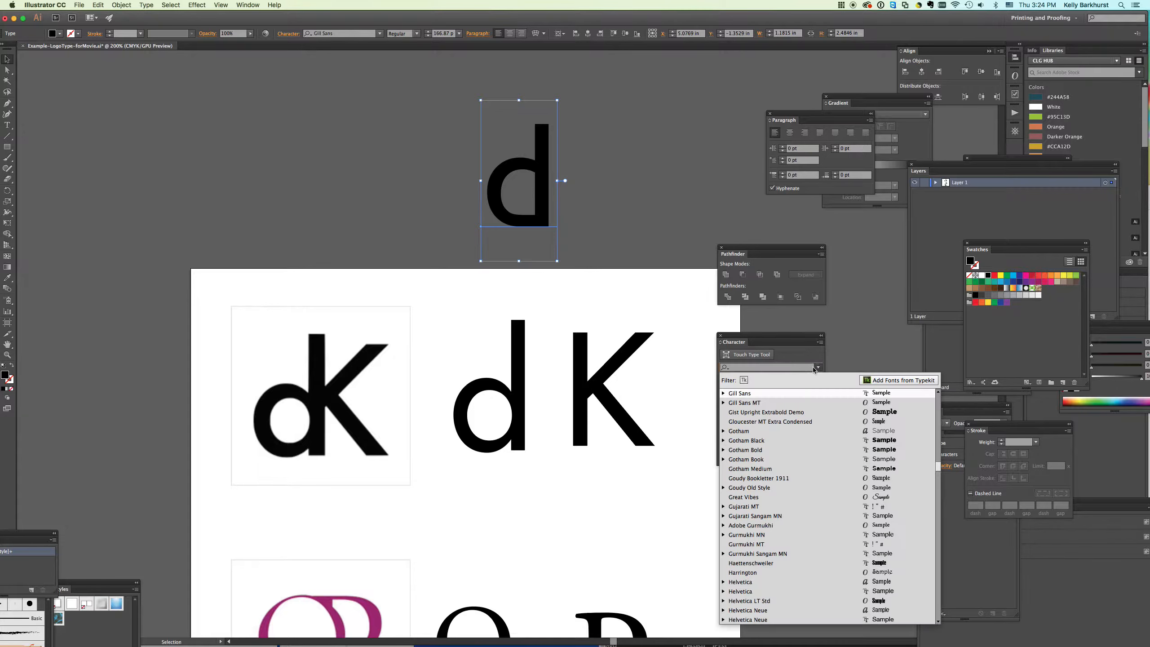
{"action": "left_click", "coordinate": [745, 405]}
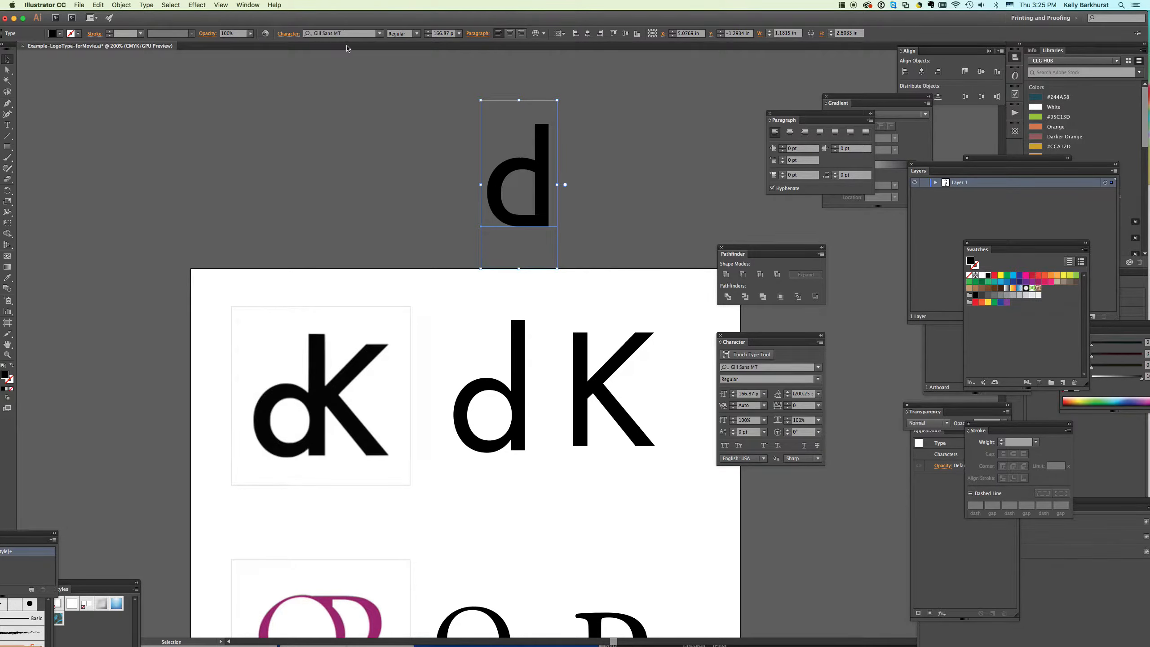
{"action": "left_click_drag", "start_coordinate": [540, 190], "coordinate": [514, 184]}
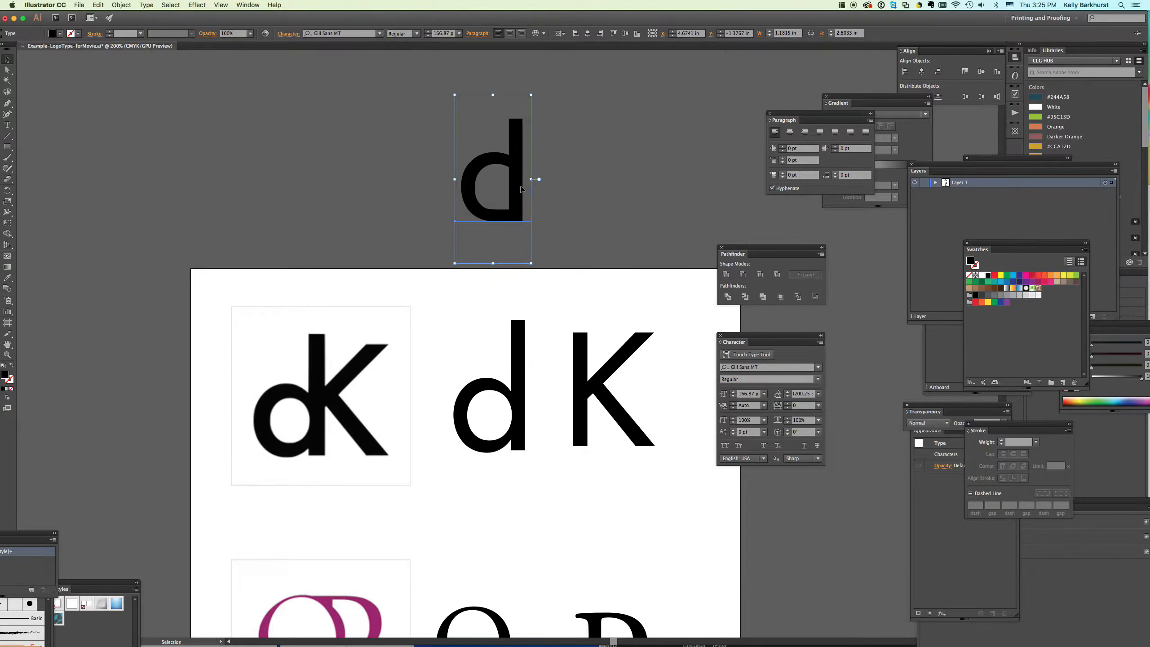
{"action": "key", "text": "Delete"}
- Duplicate the live-text d and K and place the copies above the artboard
{"action": "left_click", "coordinate": [595, 422]}
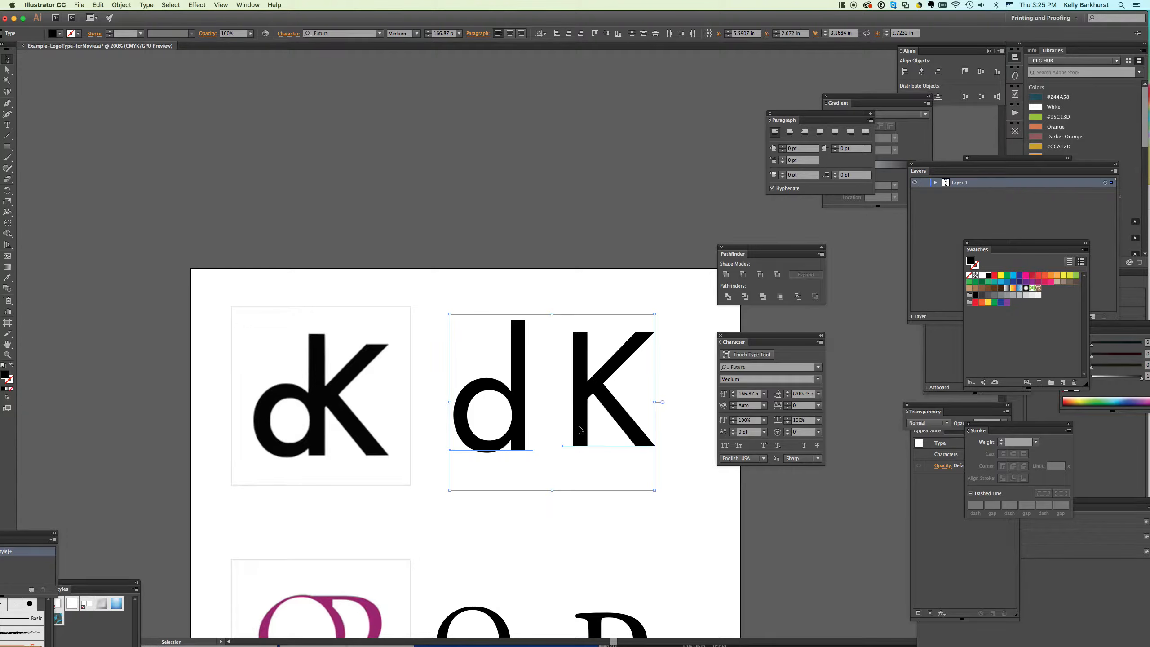
{"action": "key", "text": "super+c"}
{"action": "key", "text": "super+v"}
{"action": "left_click_drag", "start_coordinate": [501, 335], "coordinate": [613, 146]}
{"action": "left_click", "coordinate": [646, 488]}
- Convert the d and K on the artboard to outlines and shift the outlined d slightly down and left
{"action": "left_click_drag", "start_coordinate": [437, 308], "coordinate": [676, 482]}
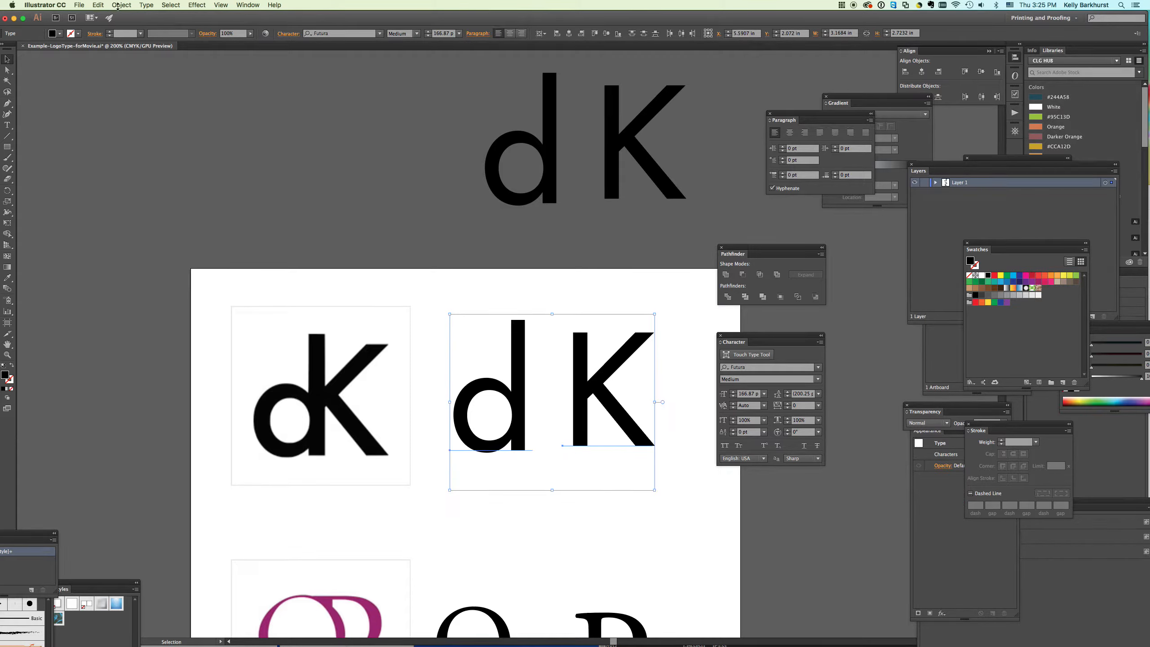
{"action": "left_click", "coordinate": [116, 6]}
{"action": "mouse_move", "coordinate": [147, 4]}
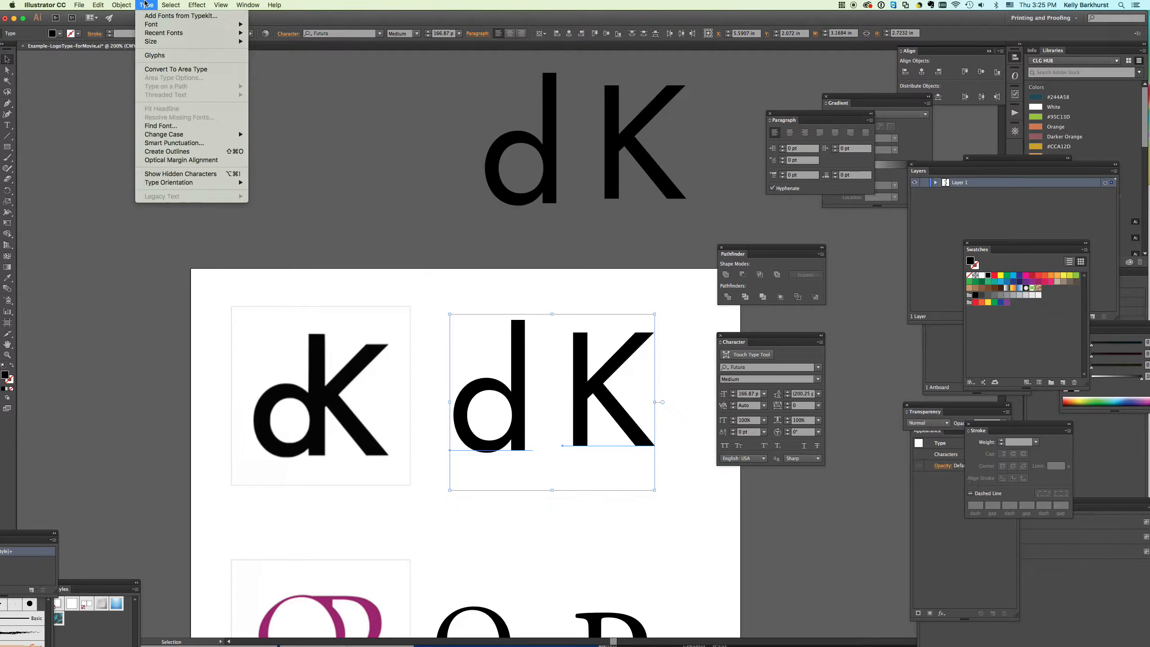
{"action": "left_click", "coordinate": [176, 154]}
{"action": "left_click", "coordinate": [526, 329]}
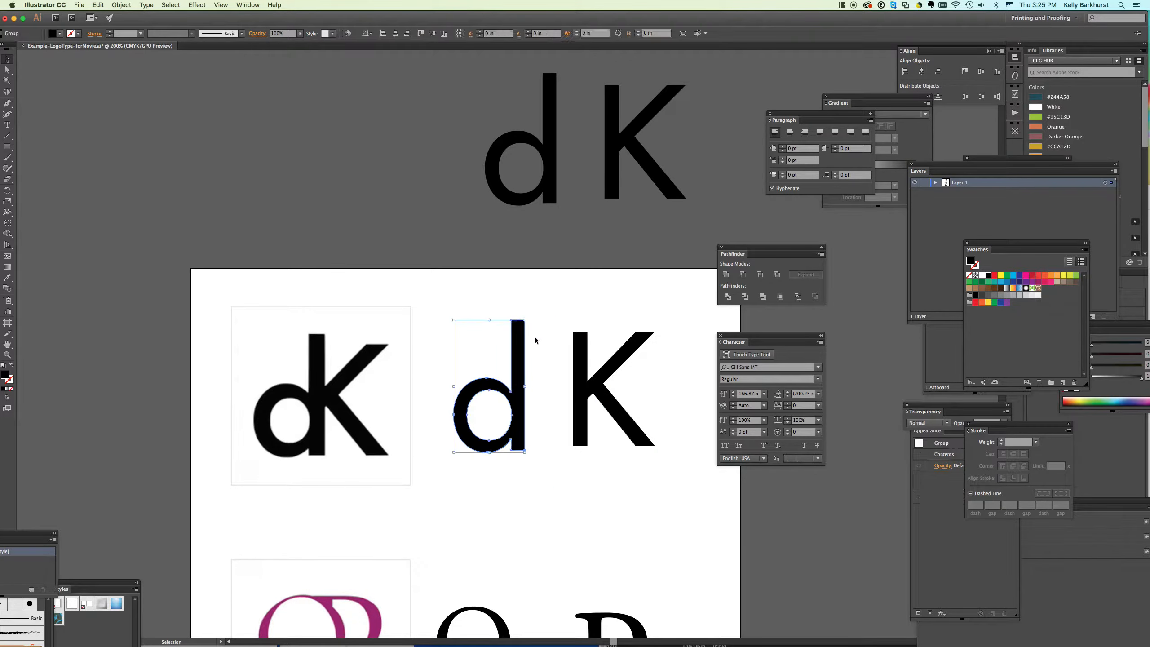
{"action": "left_click", "coordinate": [518, 358]}
{"action": "left_click_drag", "start_coordinate": [518, 358], "coordinate": [507, 373]}
- Try replacing the live-text d above the artboard with "e", and undo the change
{"action": "left_click", "coordinate": [523, 206]}
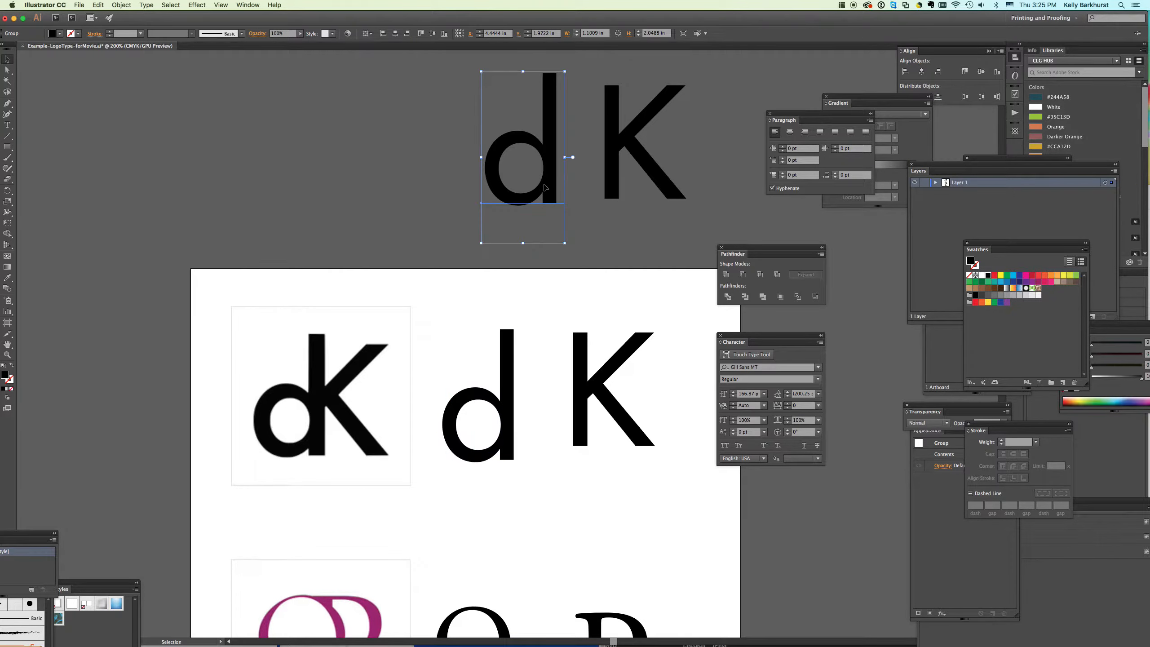
{"action": "left_click", "coordinate": [7, 125]}
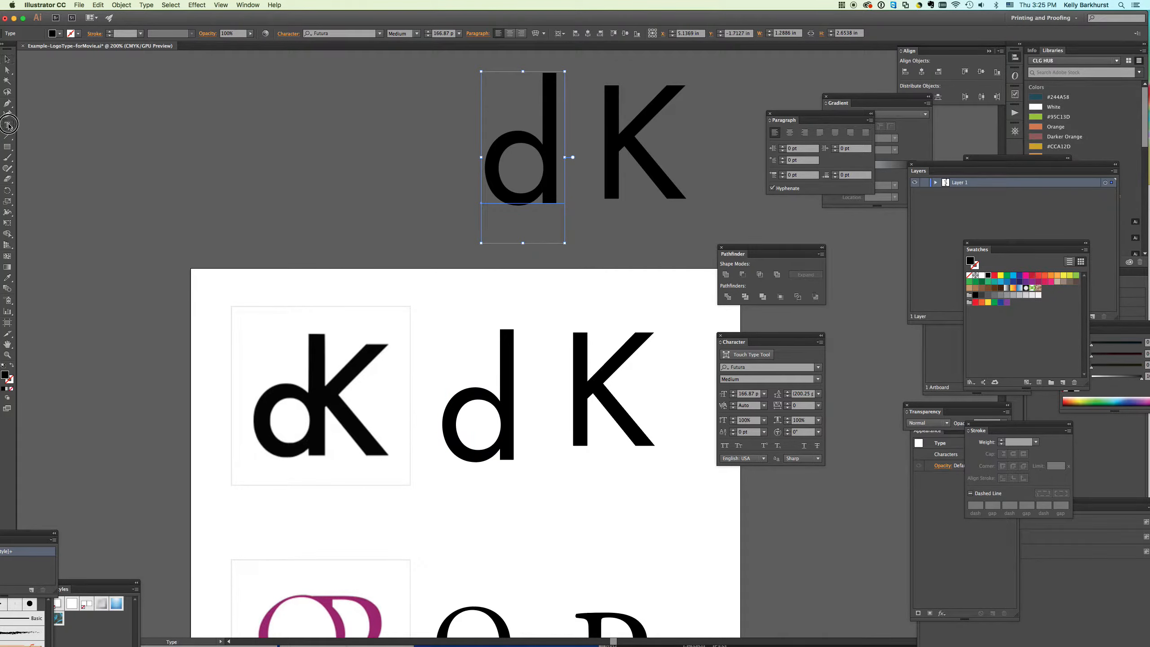
{"action": "left_click_drag", "start_coordinate": [488, 185], "coordinate": [539, 179]}
{"action": "type", "text": "e"}
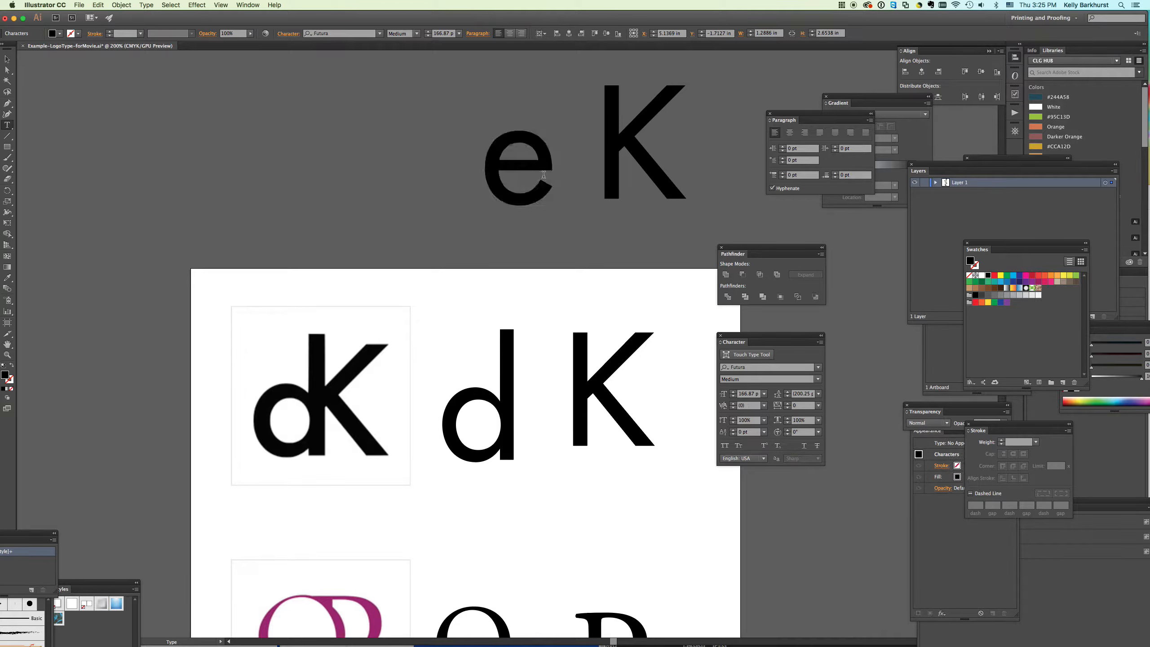
{"action": "key", "text": "super+z"}
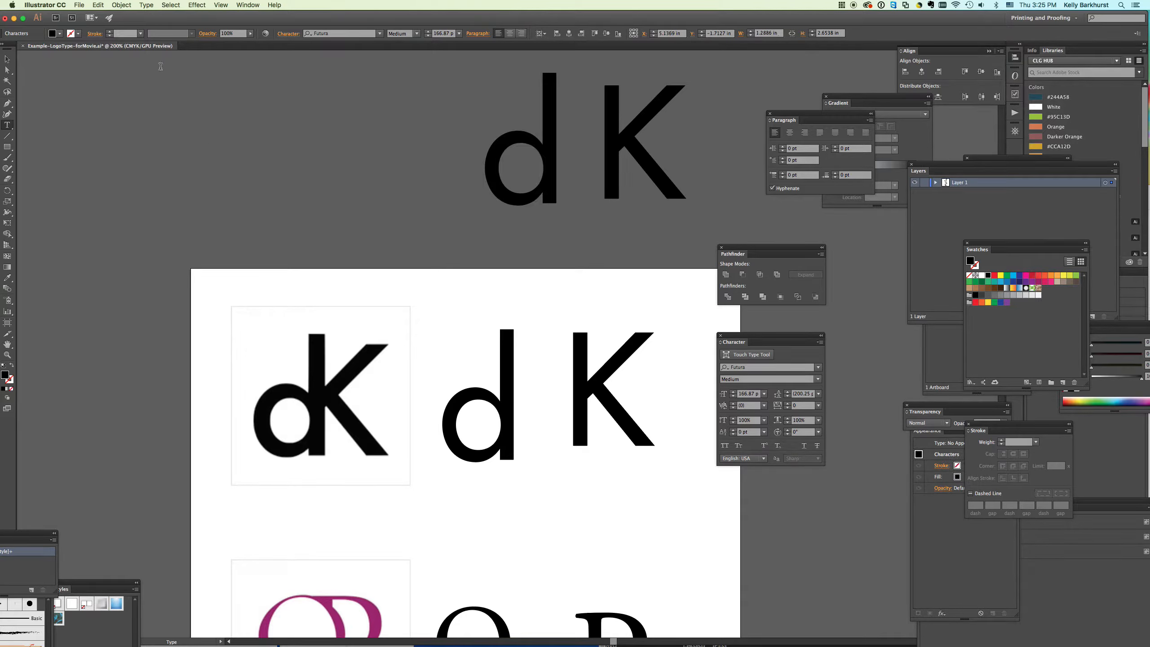
{"action": "key", "text": "Escape"}
- Move the outlined d slightly up and right, and overlap the outlined K's stem with the d's stem
{"action": "left_click", "coordinate": [496, 426]}
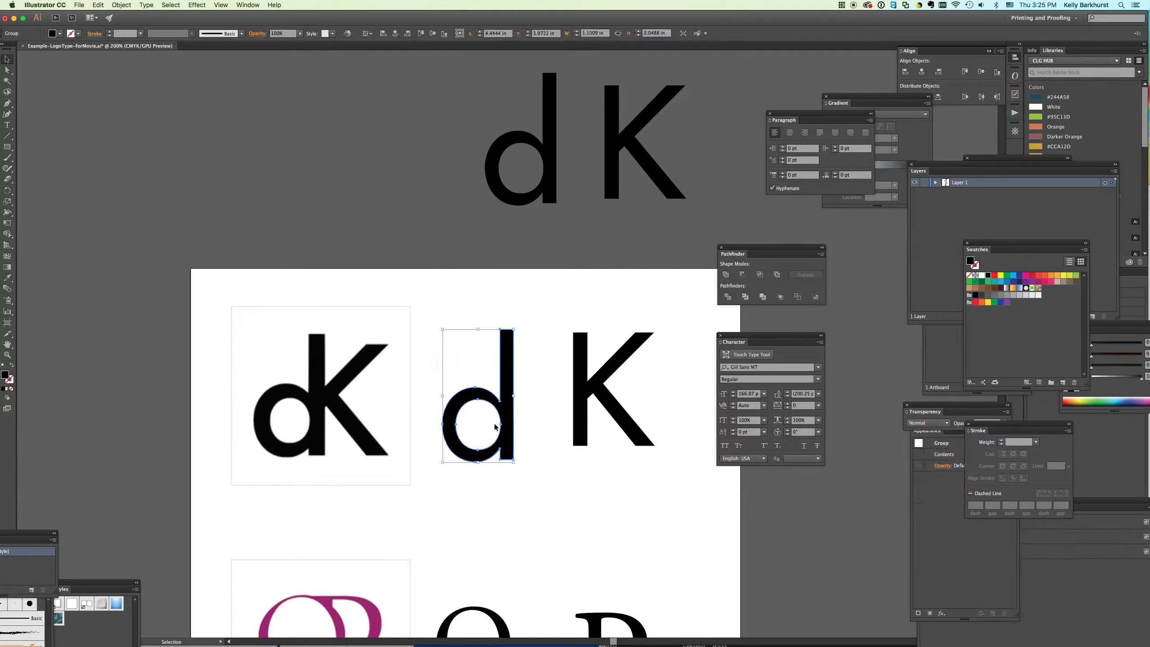
{"action": "left_click_drag", "start_coordinate": [506, 410], "coordinate": [515, 400]}
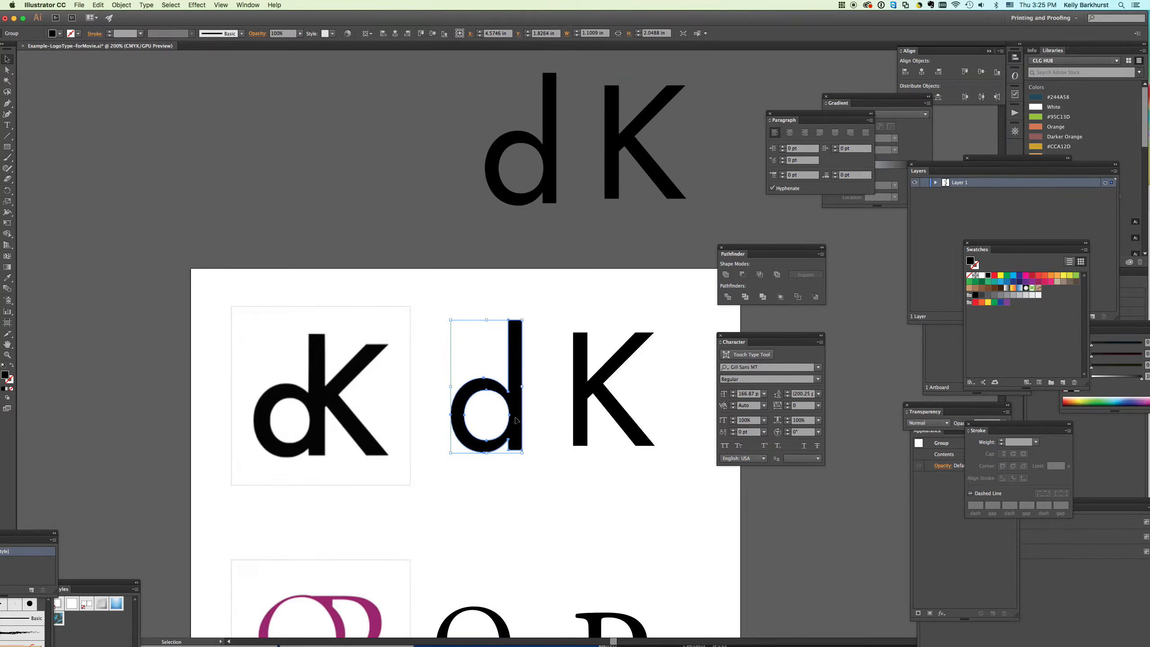
{"action": "left_click", "coordinate": [585, 406]}
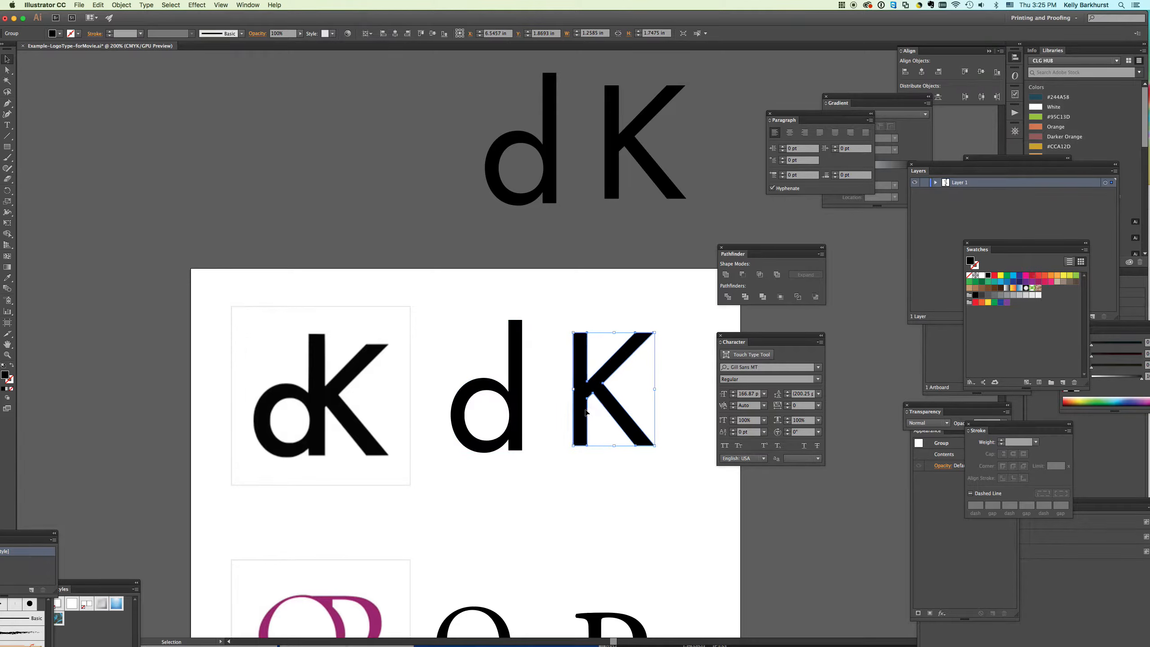
{"action": "left_click_drag", "start_coordinate": [580, 416], "coordinate": [517, 436]}
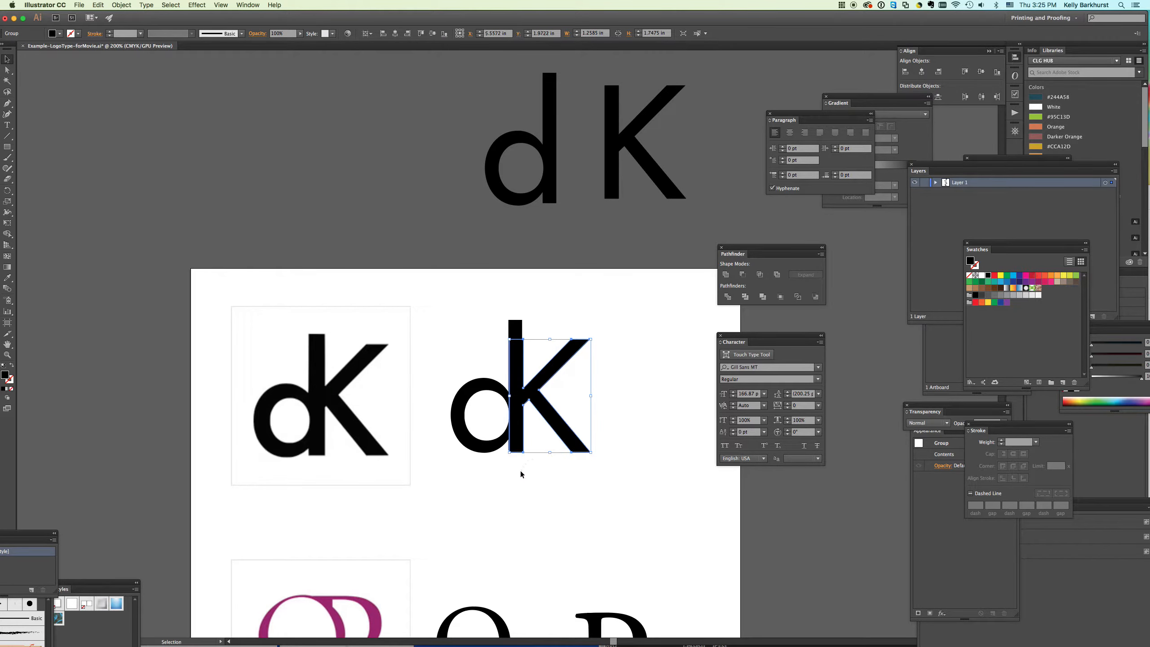
{"action": "key", "text": "Left"}
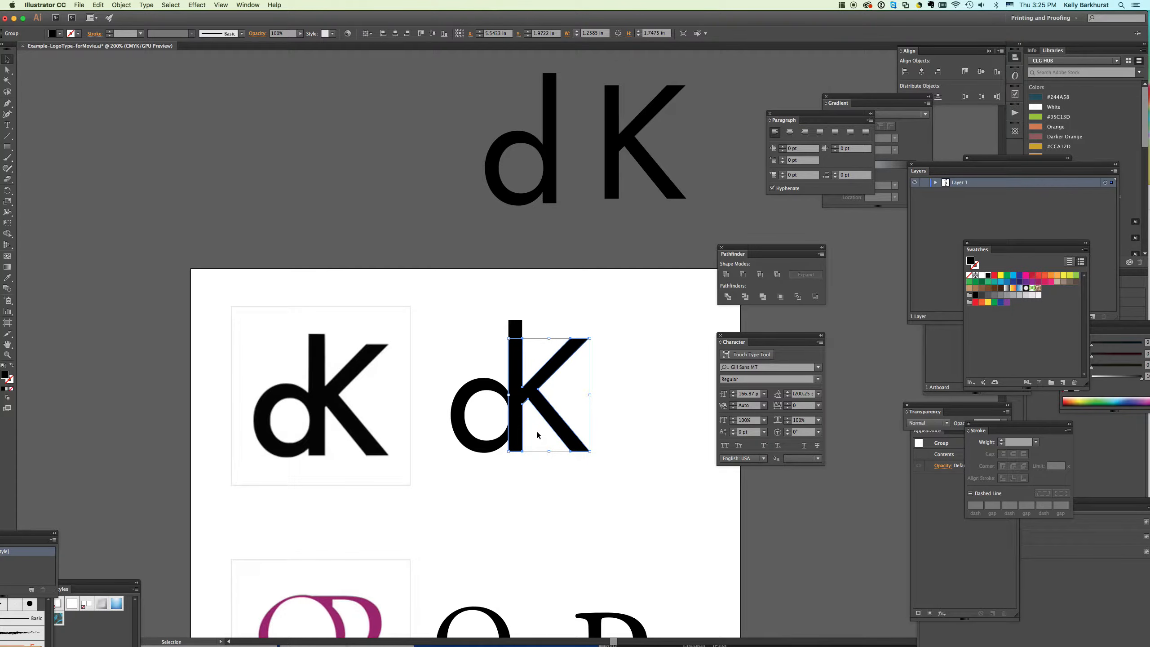
- Align the bottom edges of the outlined d and K, using Align to Selection
{"action": "left_click", "coordinate": [7, 354]}
{"action": "left_click", "coordinate": [527, 452]}
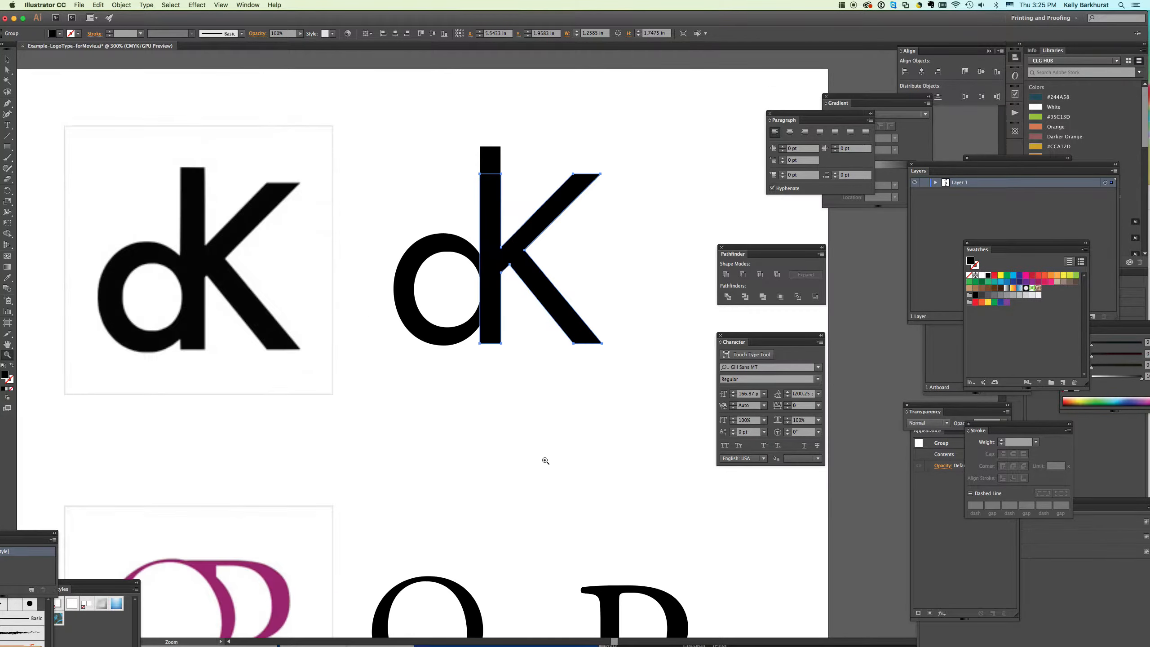
{"action": "left_click", "coordinate": [501, 352]}
{"action": "left_click", "coordinate": [502, 353]}
{"action": "left_click", "coordinate": [494, 344]}
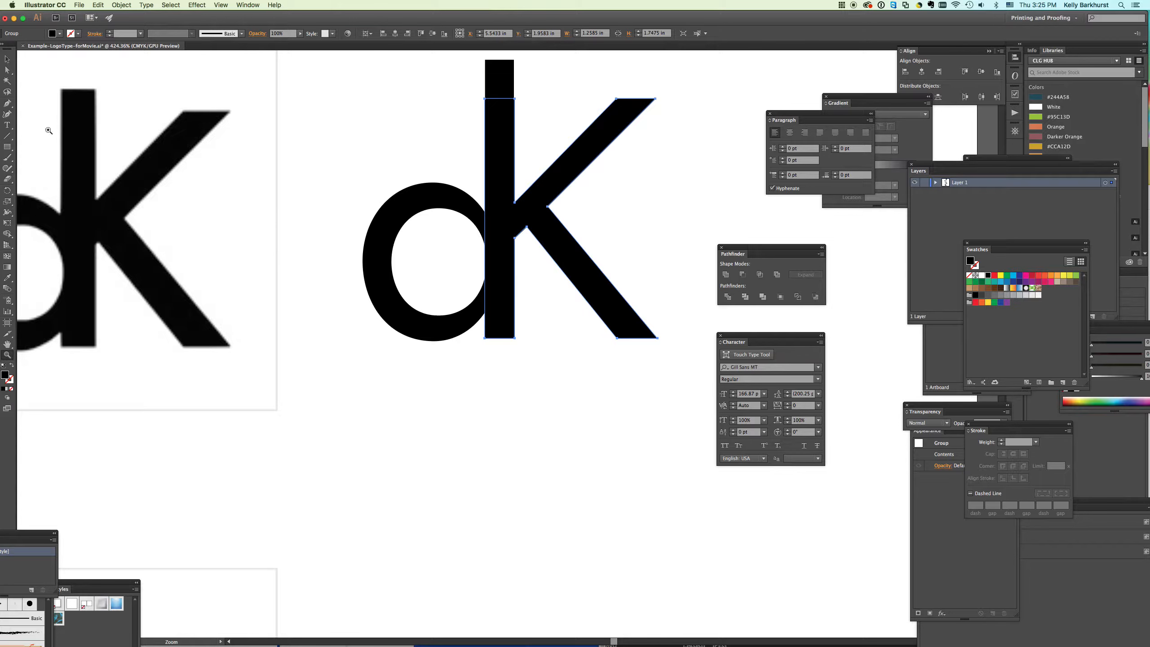
{"action": "left_click", "coordinate": [8, 59]}
{"action": "left_click", "coordinate": [399, 137]}
{"action": "left_click", "coordinate": [441, 186]}
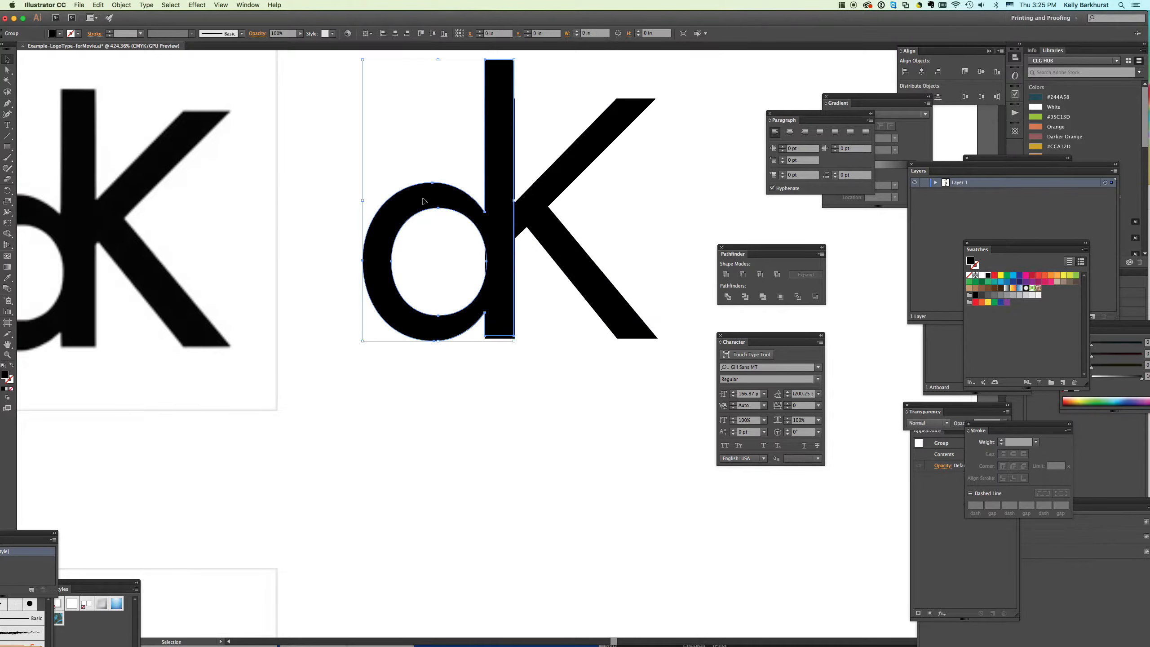
{"action": "left_click", "coordinate": [539, 189], "text": "shift"}
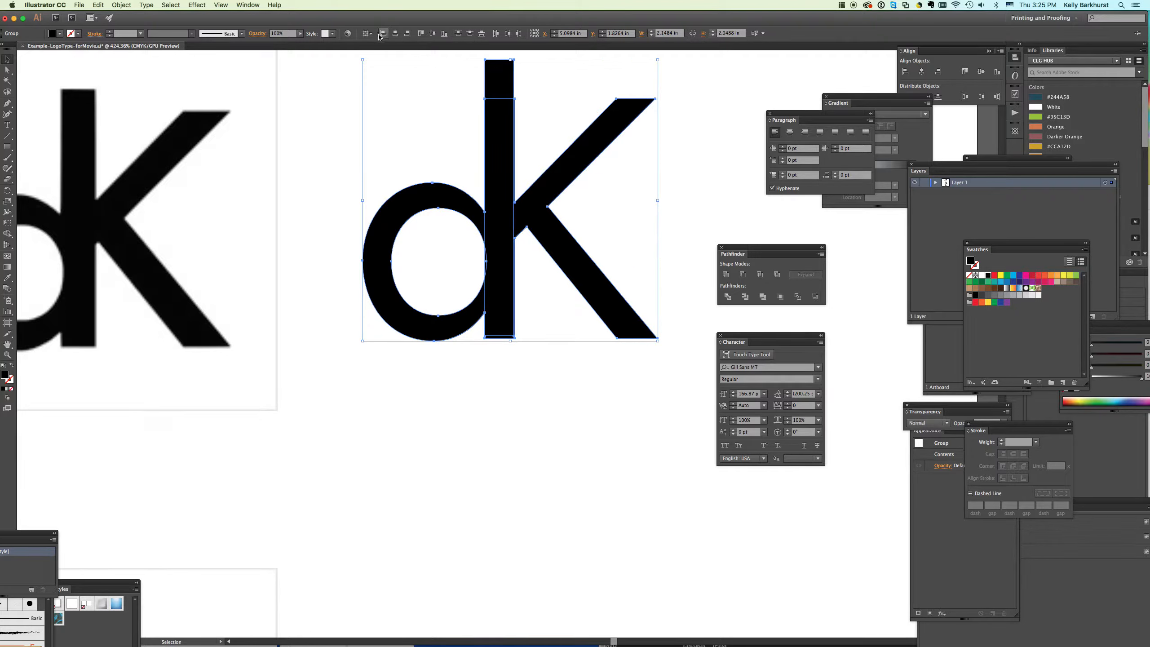
{"action": "left_click", "coordinate": [445, 34]}
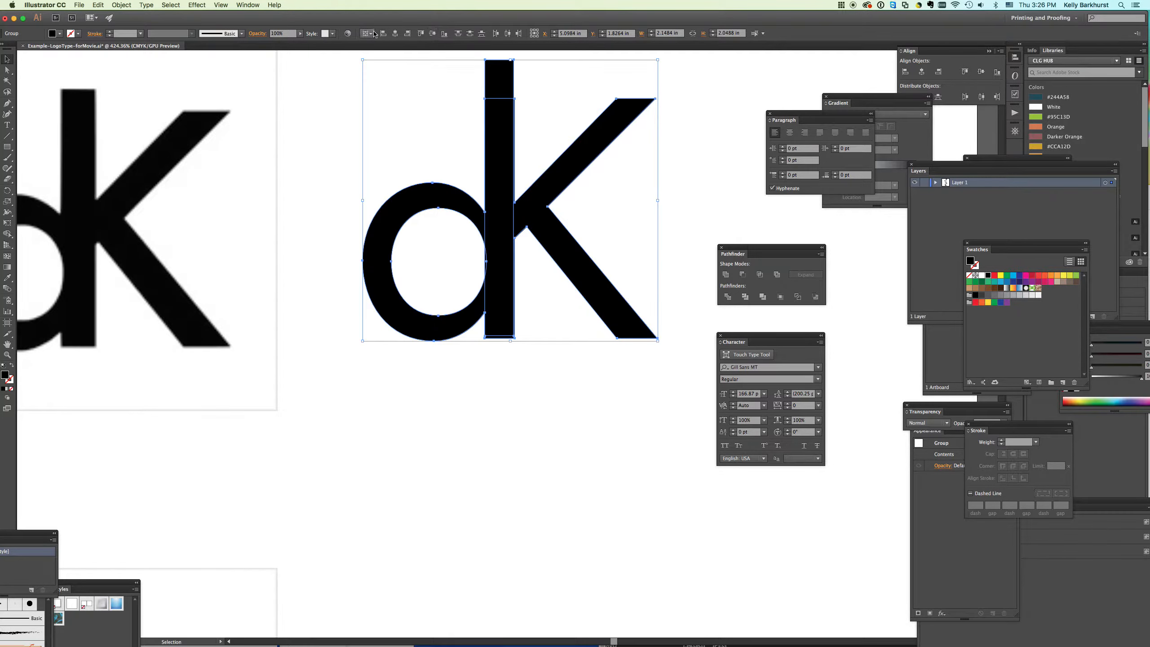
{"action": "left_click", "coordinate": [371, 34]}
{"action": "left_click", "coordinate": [380, 44]}
{"action": "left_click", "coordinate": [368, 33]}
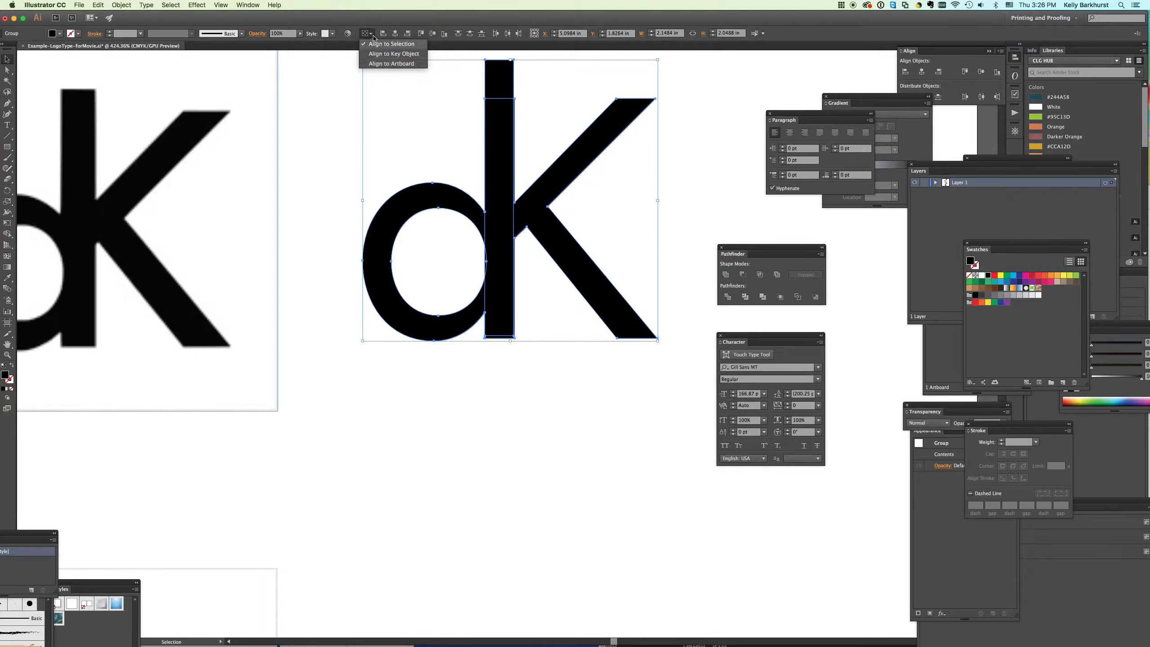
{"action": "left_click", "coordinate": [379, 44]}
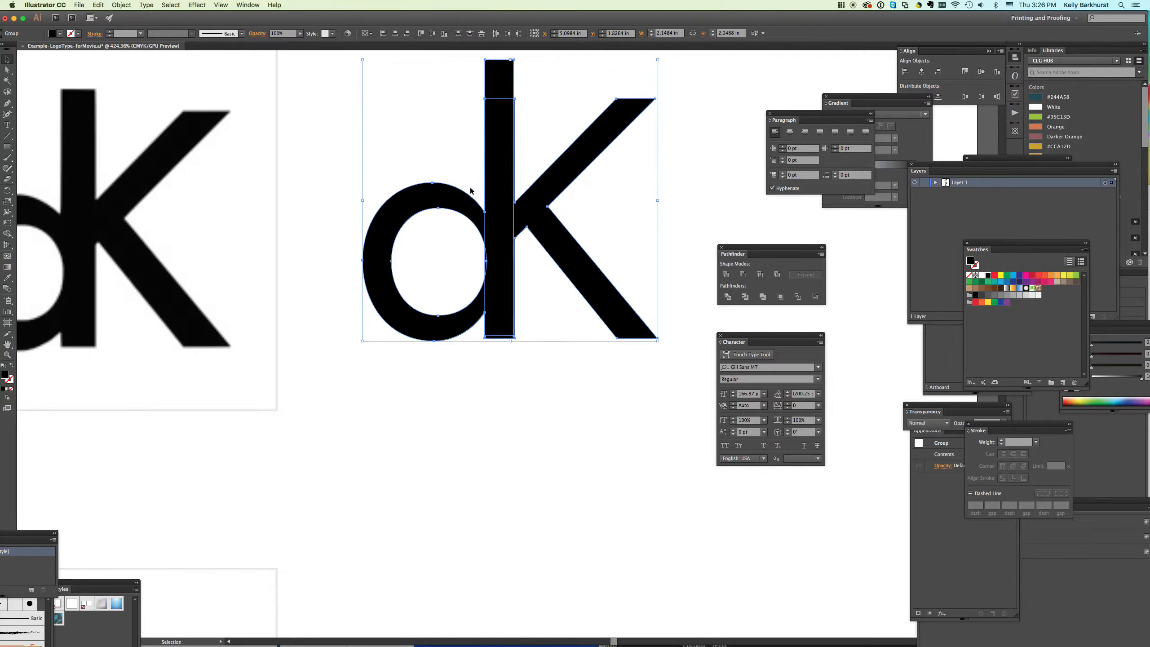
{"action": "left_click", "coordinate": [444, 33]}
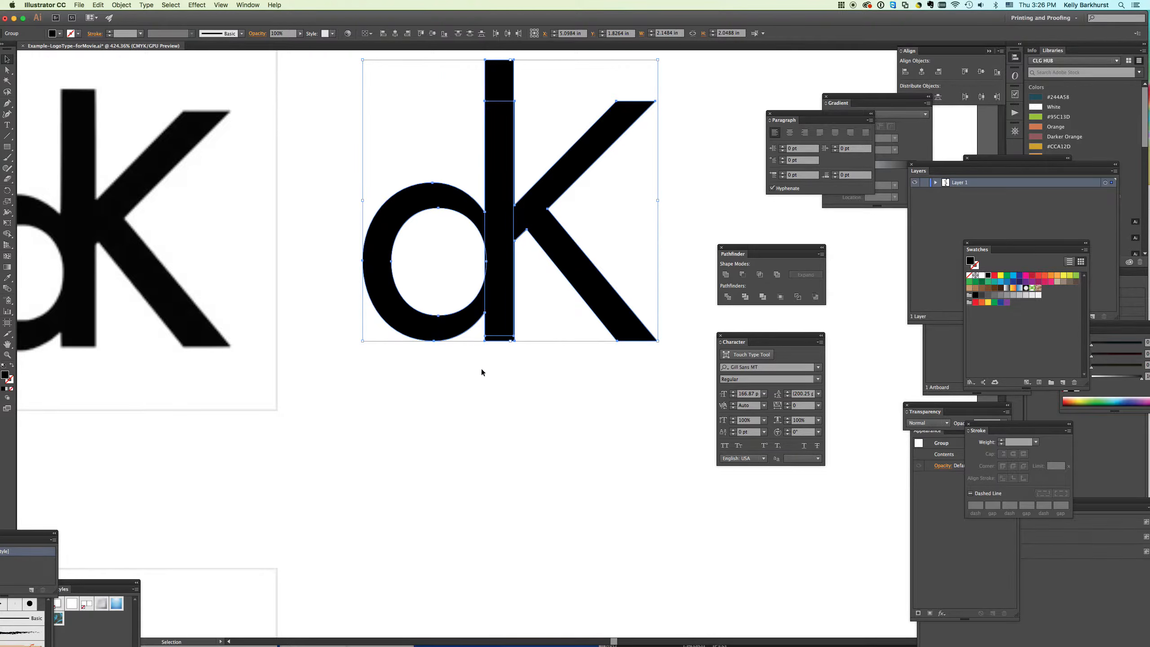
- Raise the two top anchor points of the outlined K's stem to the height of the d's stem
{"action": "left_click", "coordinate": [464, 425]}
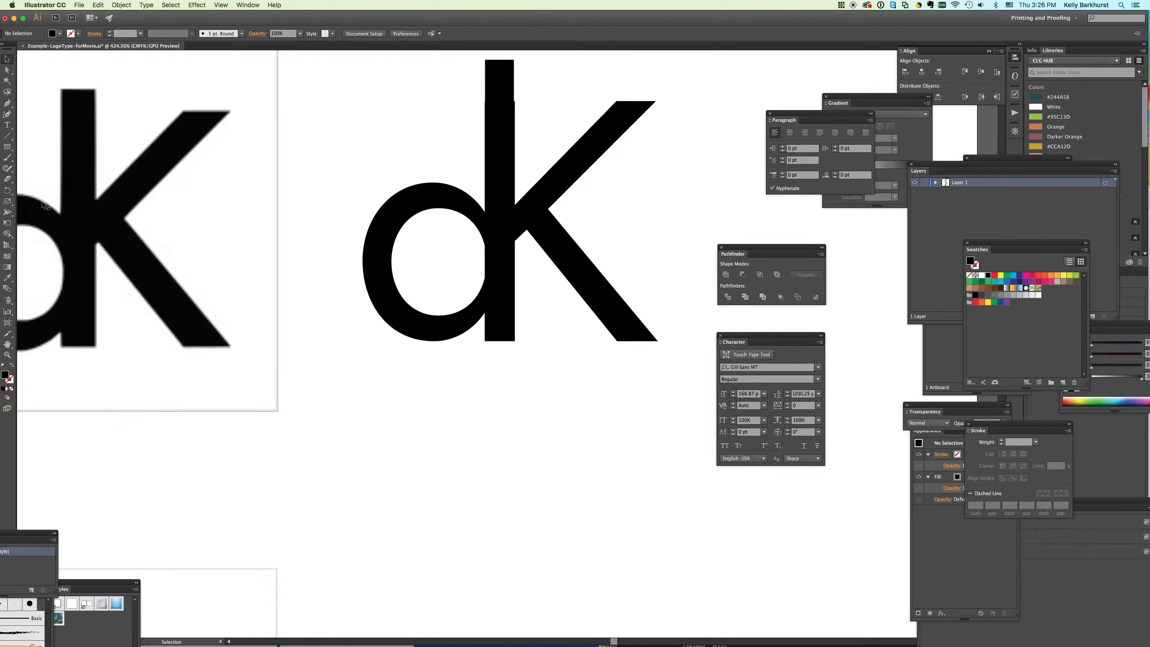
{"action": "left_click", "coordinate": [495, 129]}
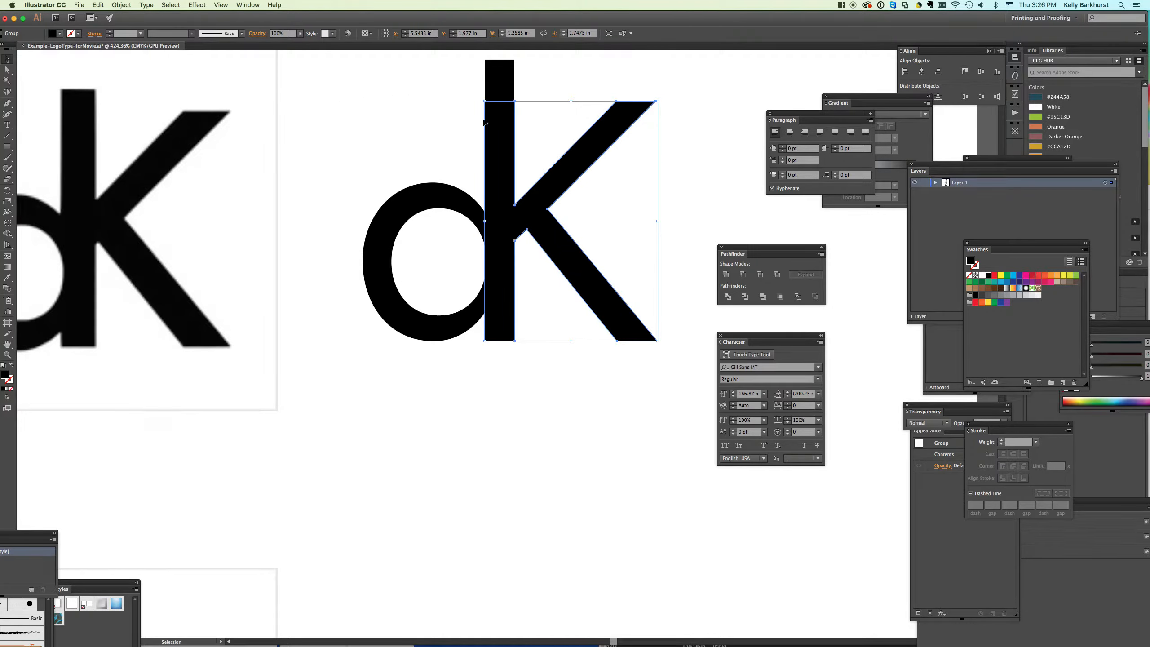
{"action": "left_click", "coordinate": [7, 70]}
{"action": "left_click", "coordinate": [443, 99]}
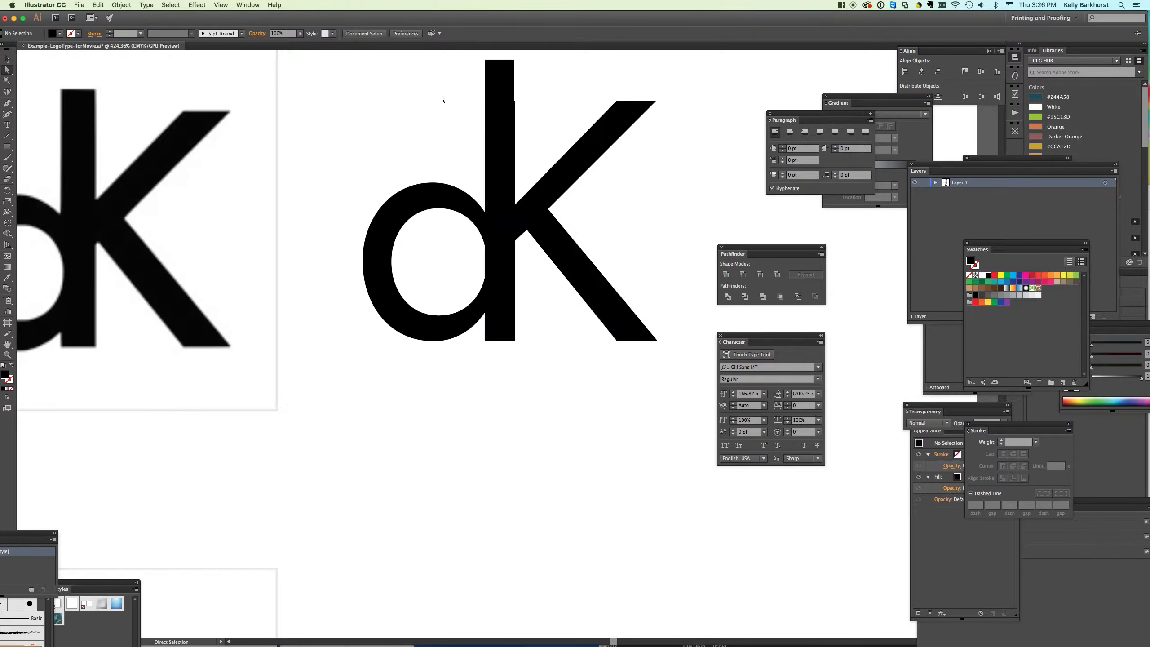
{"action": "left_click", "coordinate": [488, 102]}
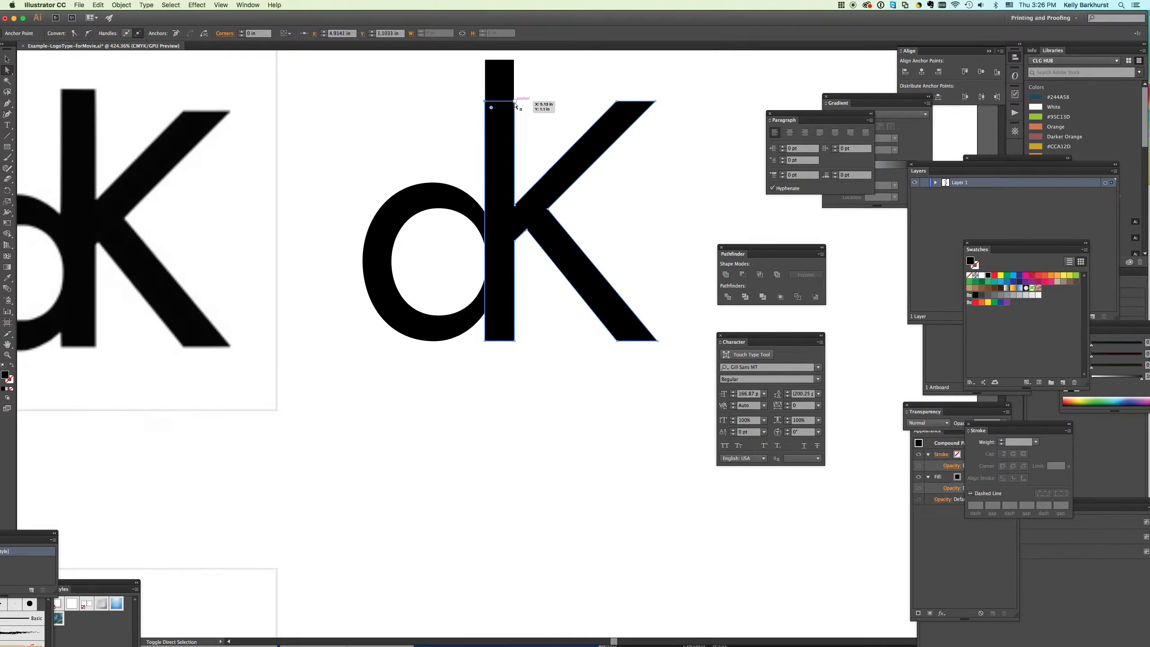
{"action": "left_click", "coordinate": [515, 103], "text": "shift"}
{"action": "key", "text": "Up"}
{"action": "key", "text": "Up"}
{"action": "key", "text": "Up"}
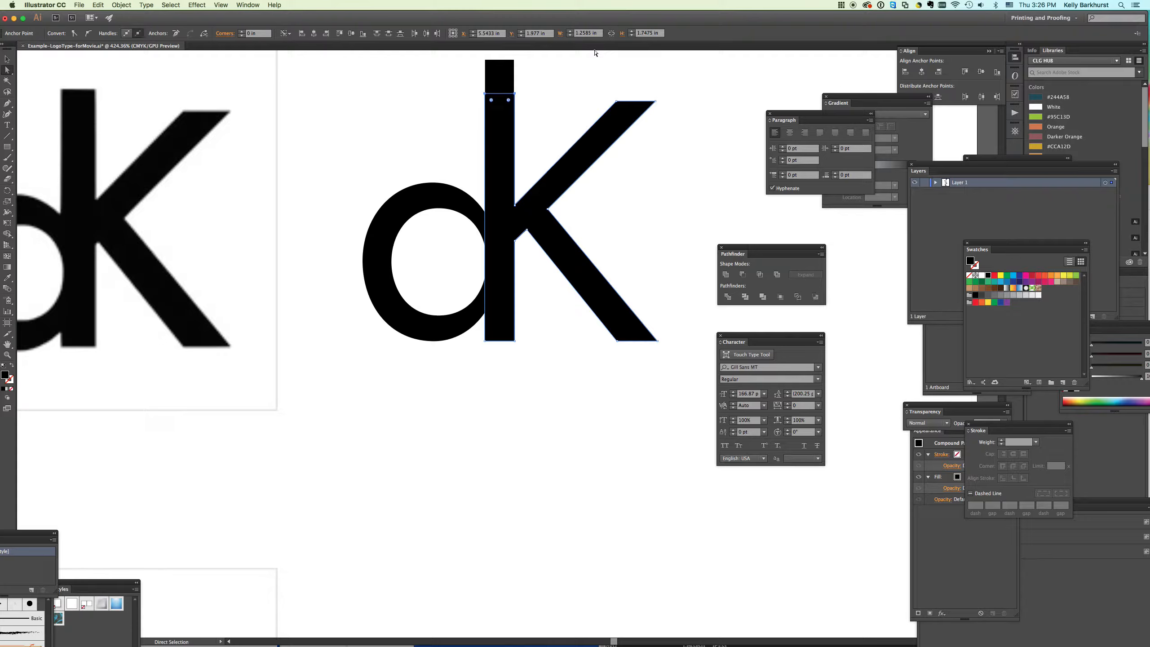
{"action": "key", "text": "Up"}
{"action": "key", "text": "Up"}
{"action": "key", "text": "Up"}
{"action": "key", "text": "Up"}
{"action": "key", "text": "Up"}
{"action": "key", "text": "Up"}
{"action": "key", "text": "Up"}
{"action": "key", "text": "Up"}
{"action": "key", "text": "Up"}
{"action": "key", "text": "Up"}
{"action": "key", "text": "Up"}
{"action": "key", "text": "Up"}
{"action": "key", "text": "Up"}
{"action": "key", "text": "Up"}
{"action": "key", "text": "Up"}
{"action": "key", "text": "Up"}
{"action": "key", "text": "Up"}
{"action": "key", "text": "Up"}
{"action": "key", "text": "Up"}
{"action": "left_click", "coordinate": [684, 222]}
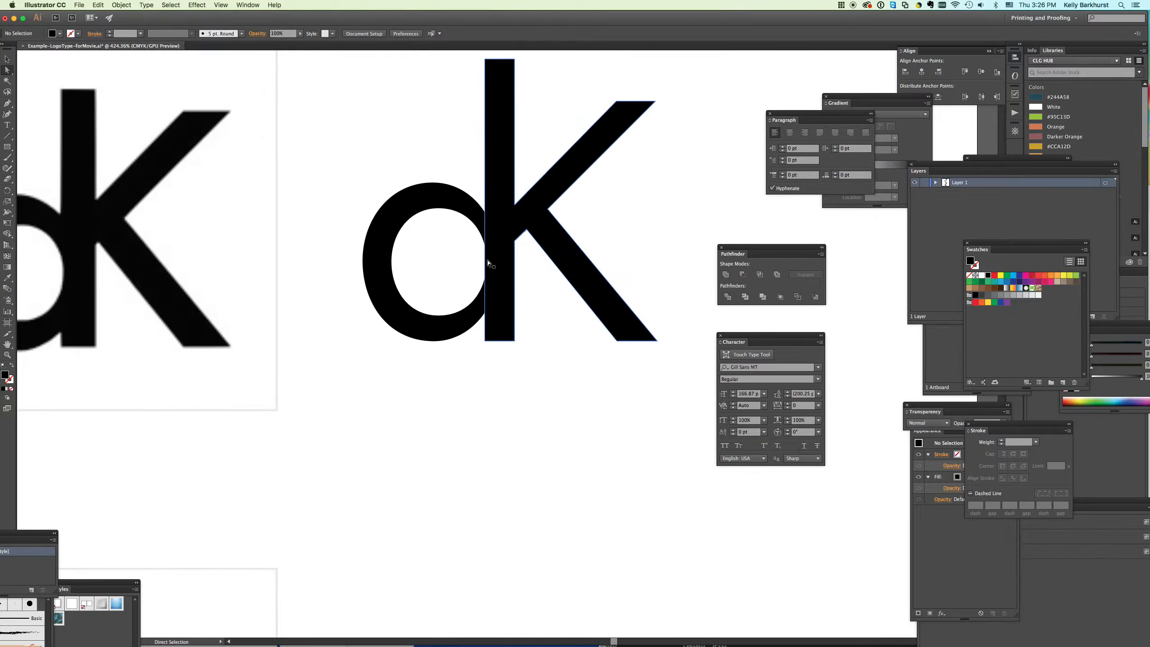
- Try nudging the top and bottom anchor points on the left edge of the K's stem to the right
{"action": "left_click", "coordinate": [491, 335]}
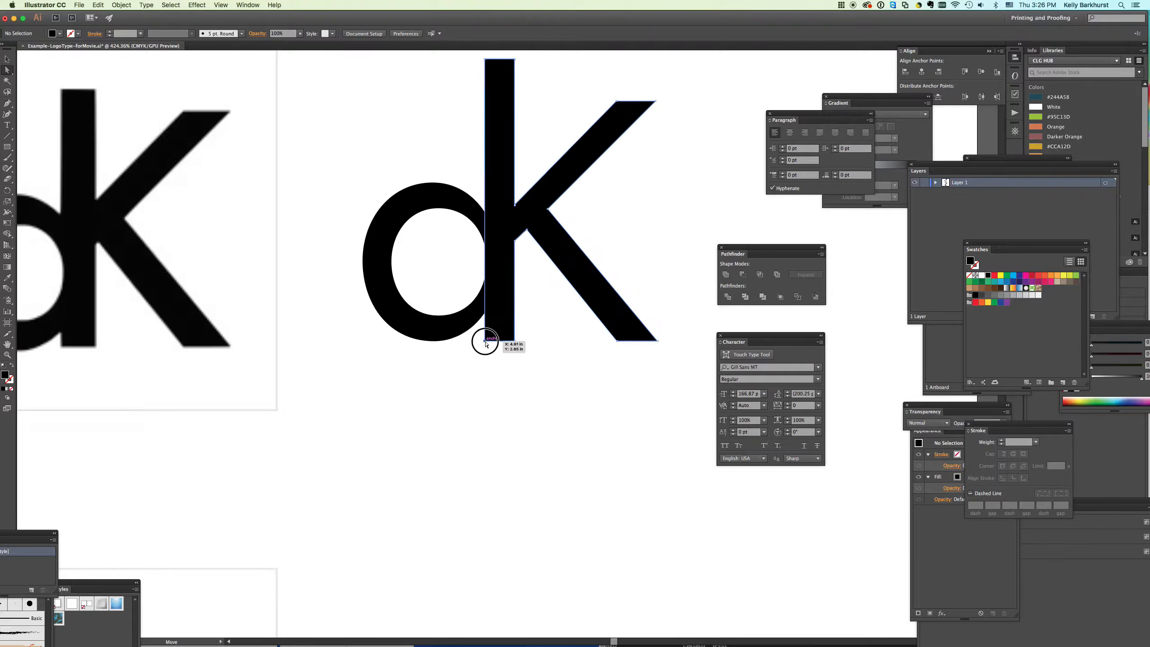
{"action": "left_click", "coordinate": [486, 60], "text": "shift"}
{"action": "key", "text": "Right"}
{"action": "key", "text": "Right"}
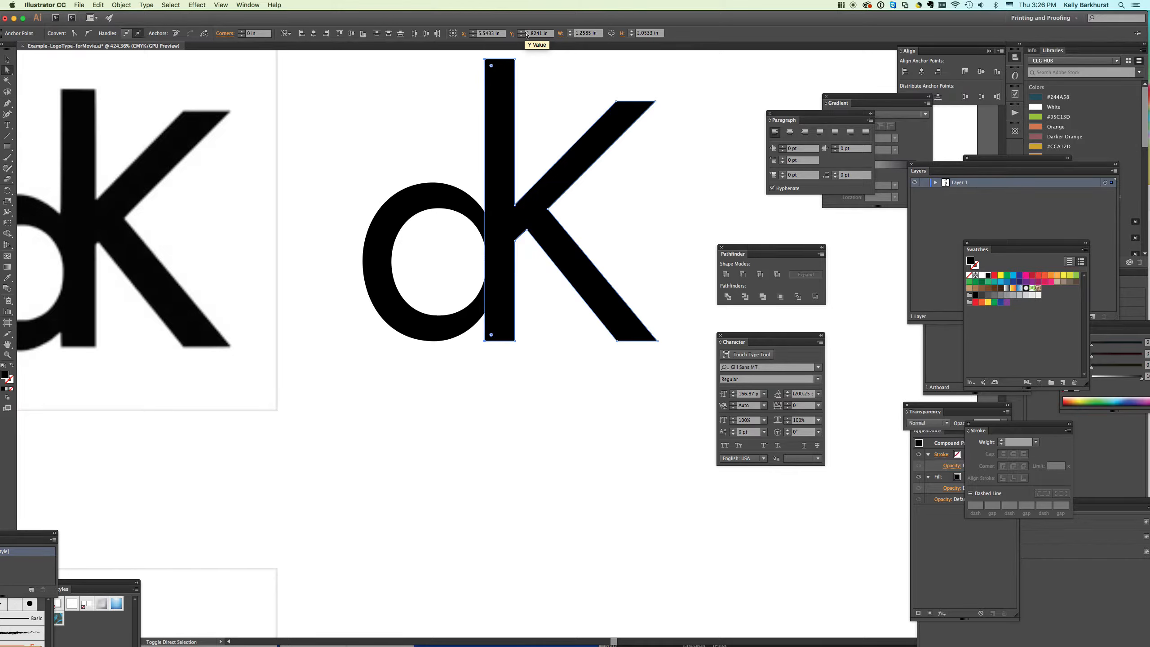
{"action": "left_click", "coordinate": [628, 87]}
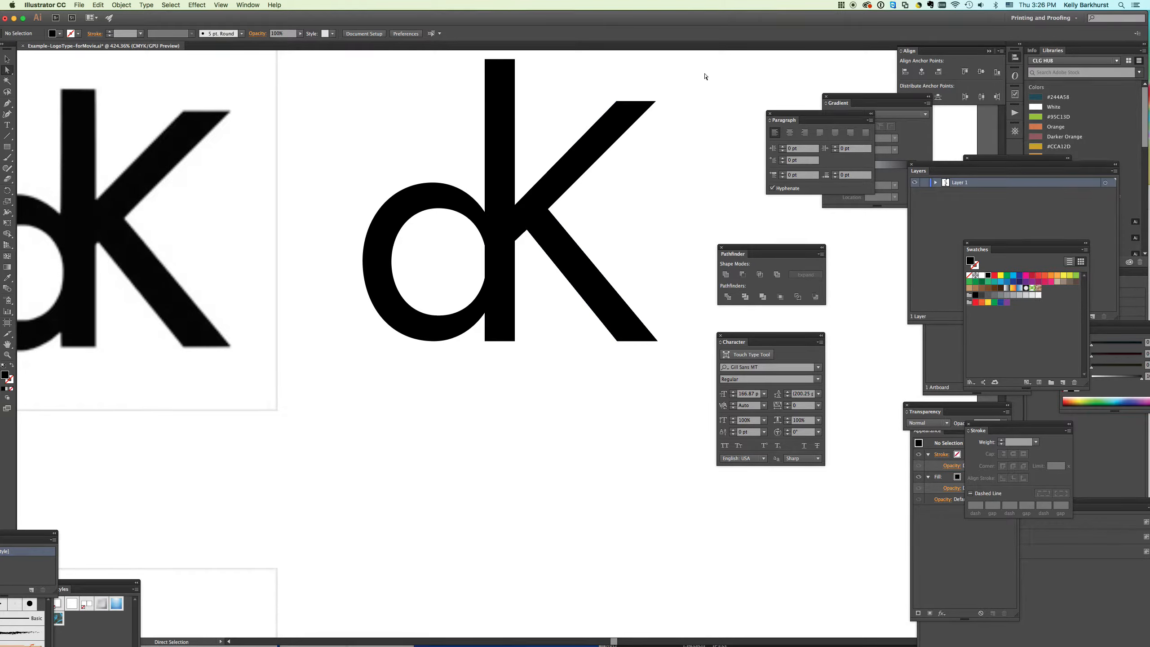
- Shift the whole outlined K slightly to the right over the d's stem
{"action": "mouse_move", "coordinate": [498, 233]}
{"action": "left_mouse_down"}
{"action": "mouse_move", "coordinate": [516, 229]}
{"action": "mouse_move", "coordinate": [500, 235]}
{"action": "left_mouse_up"}
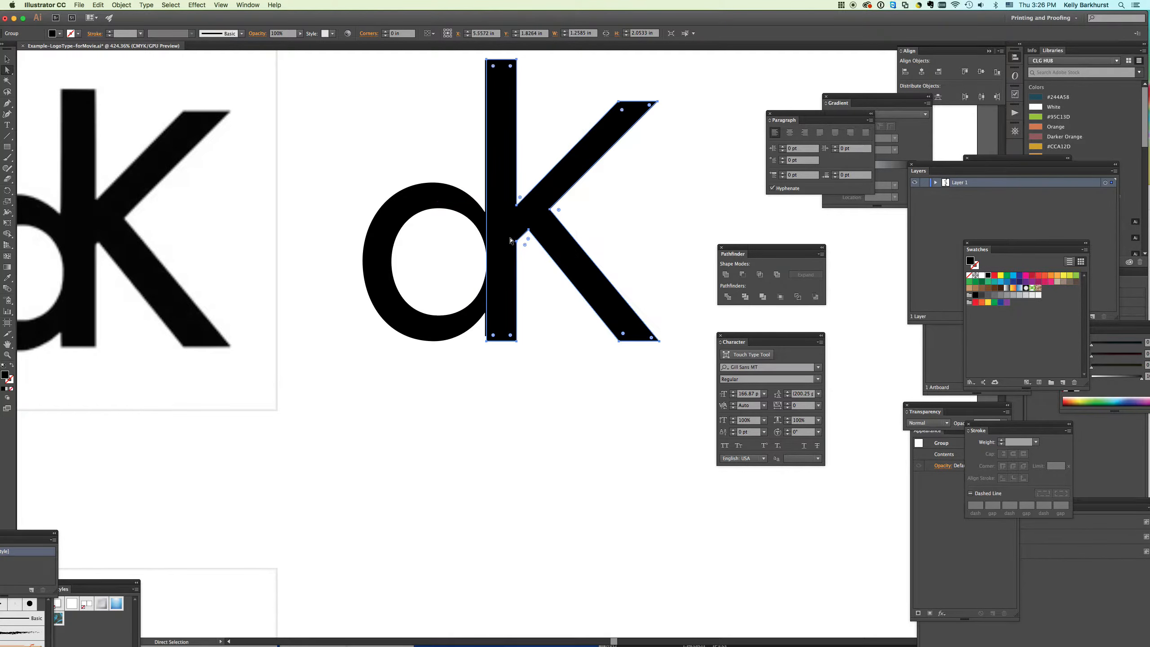
{"action": "left_click", "coordinate": [532, 119]}
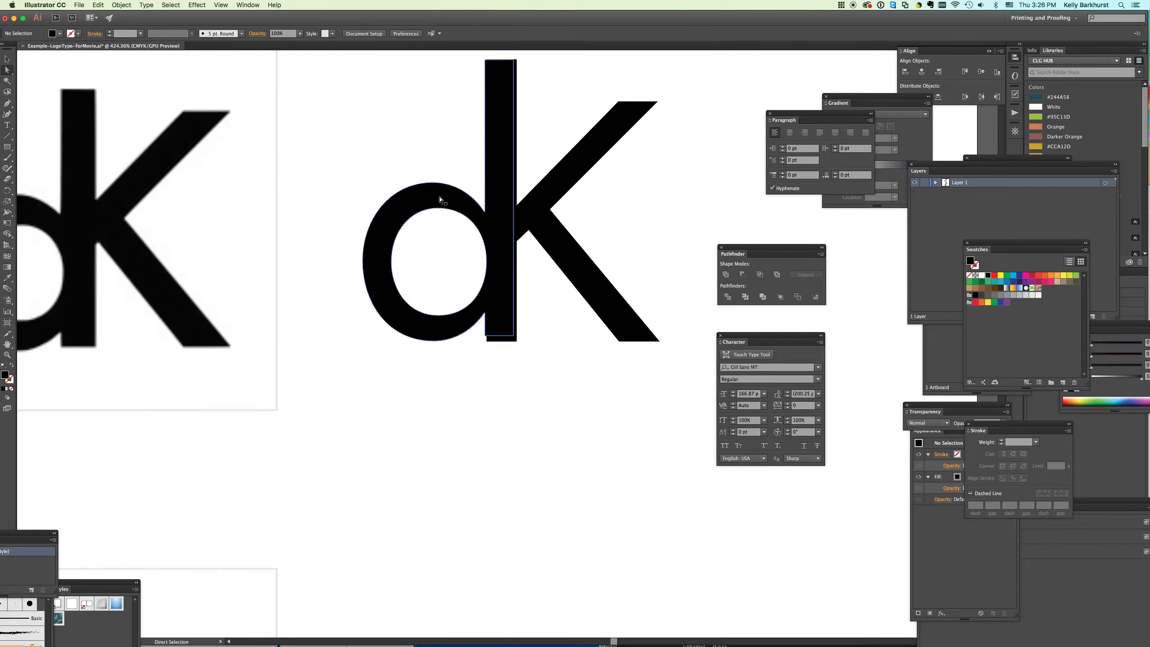
{"action": "left_click", "coordinate": [554, 194]}
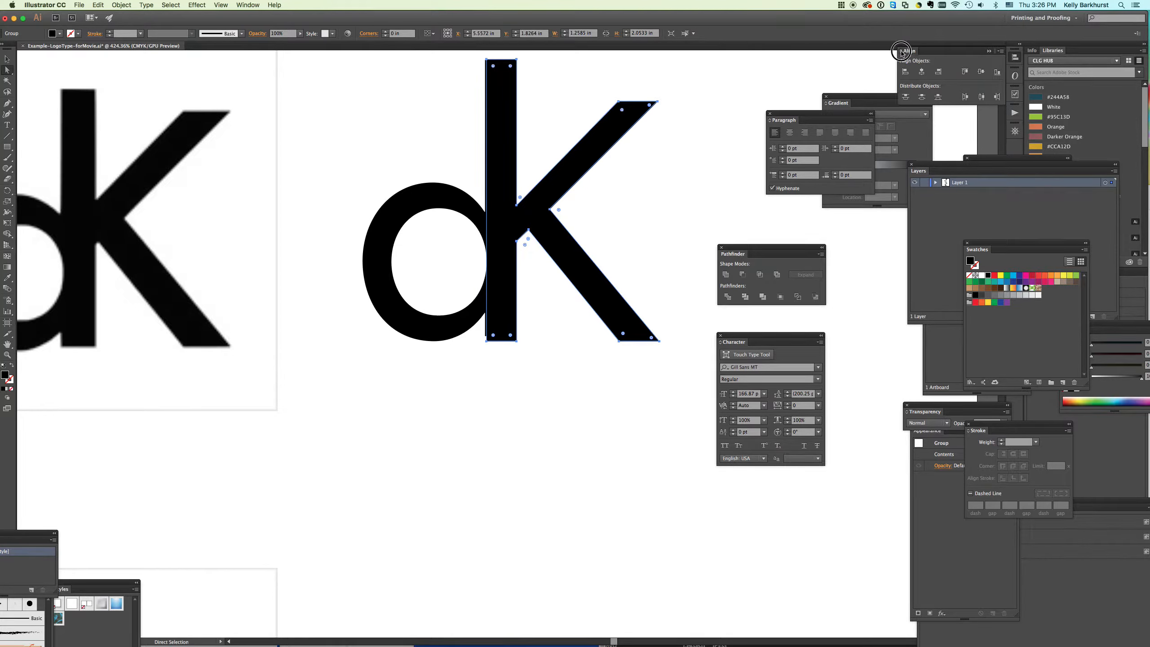
- Bring the Align panel beside the artwork and align the top edges of the outlined d and K
{"action": "left_click_drag", "start_coordinate": [907, 51], "coordinate": [674, 189]}
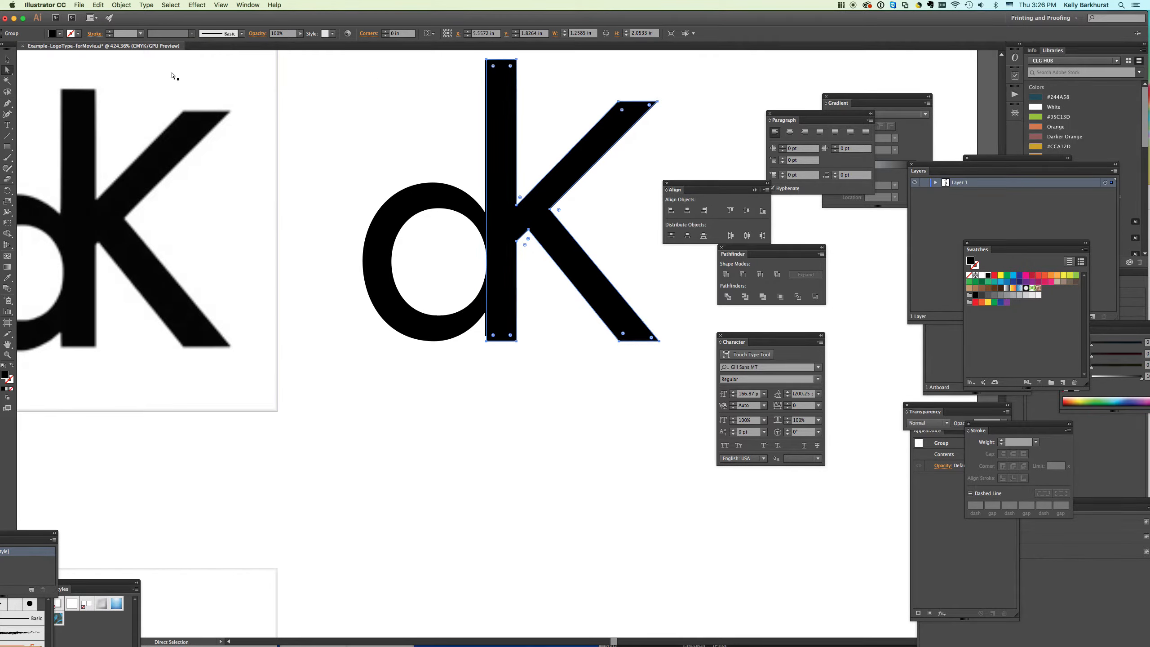
{"action": "left_click", "coordinate": [7, 58]}
{"action": "left_click", "coordinate": [471, 63]}
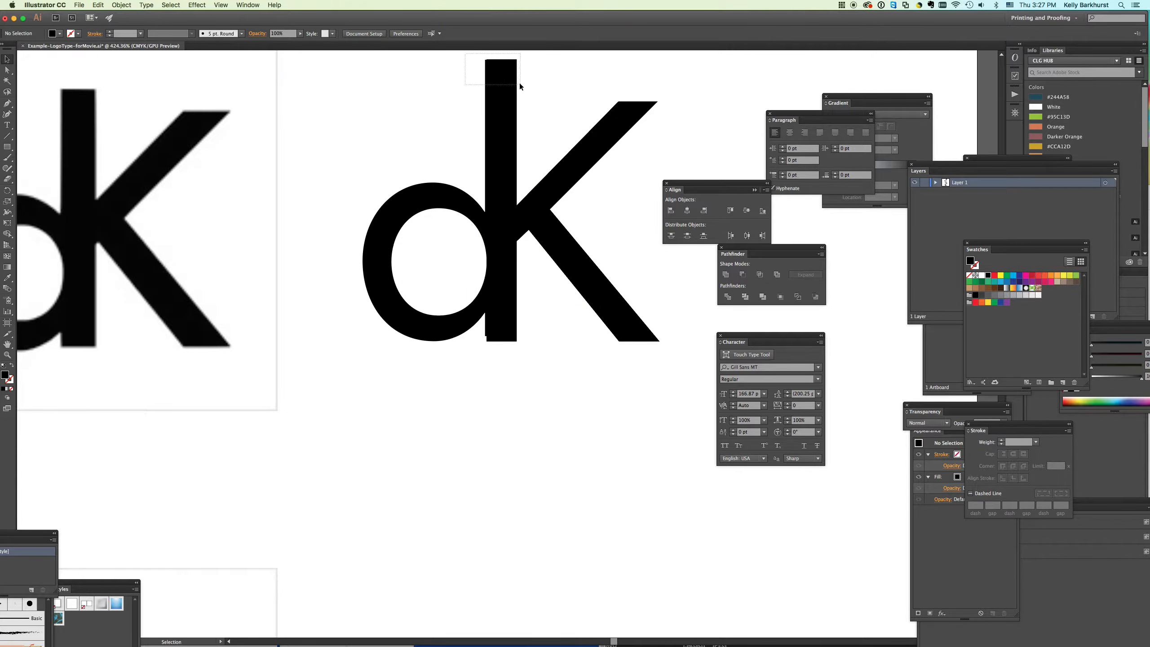
{"action": "left_click", "coordinate": [500, 84]}
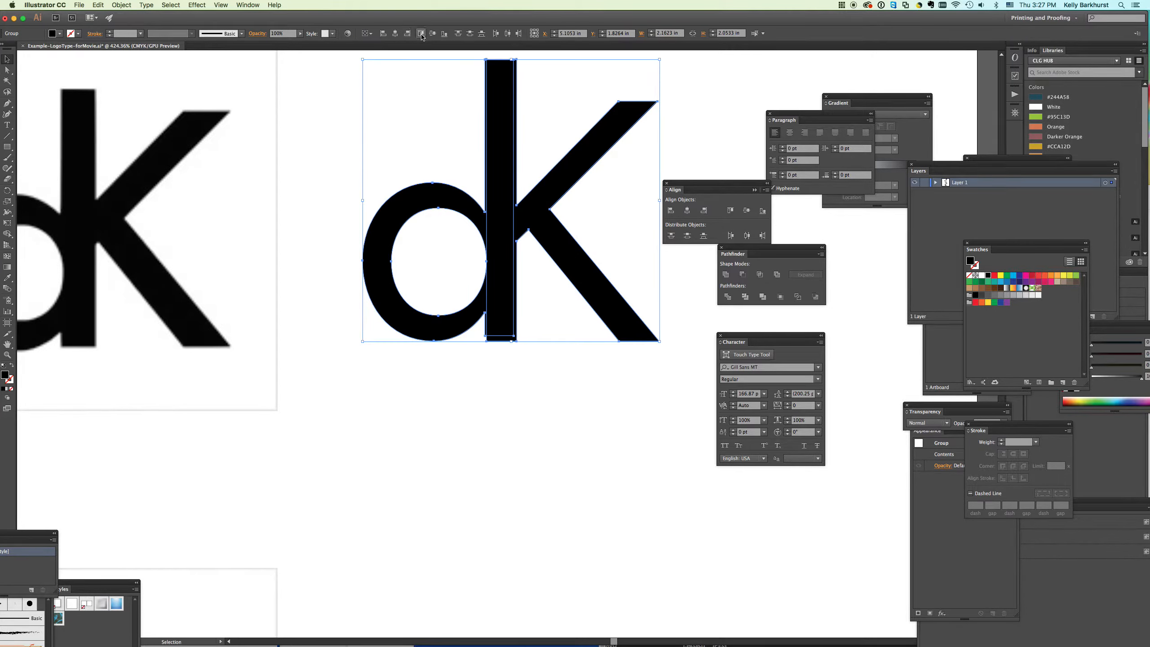
{"action": "left_click", "coordinate": [743, 101]}
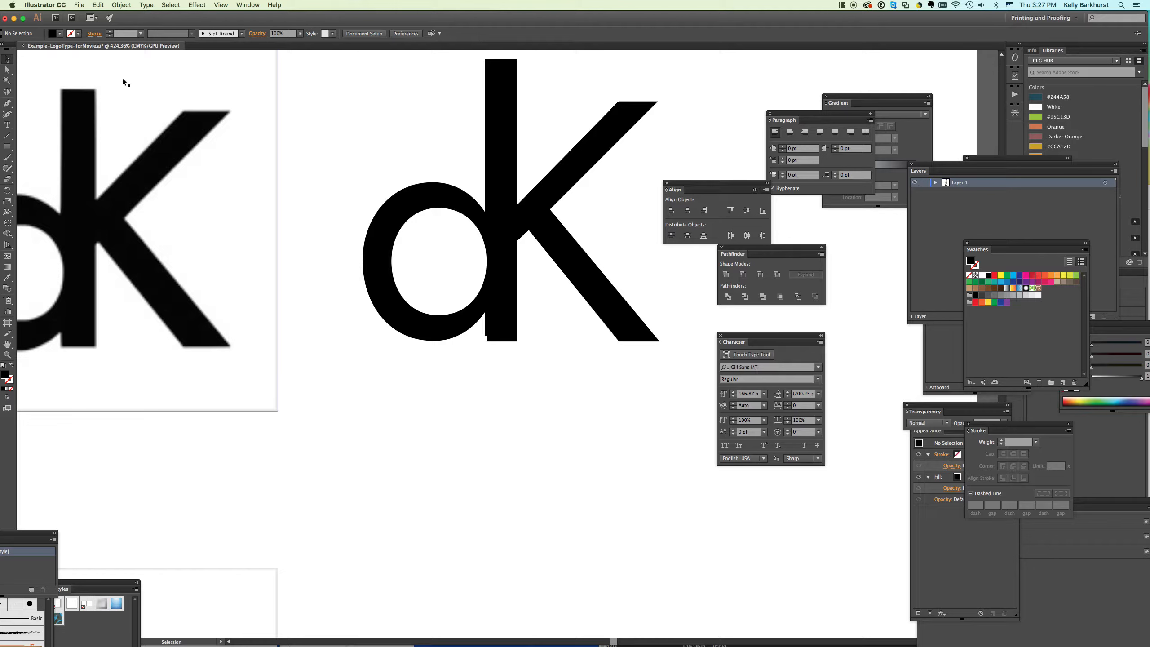
- Try extending the left edge of the K's stem to the d's stem edge by nudging its top and bottom anchor points left
{"action": "left_click", "coordinate": [7, 69]}
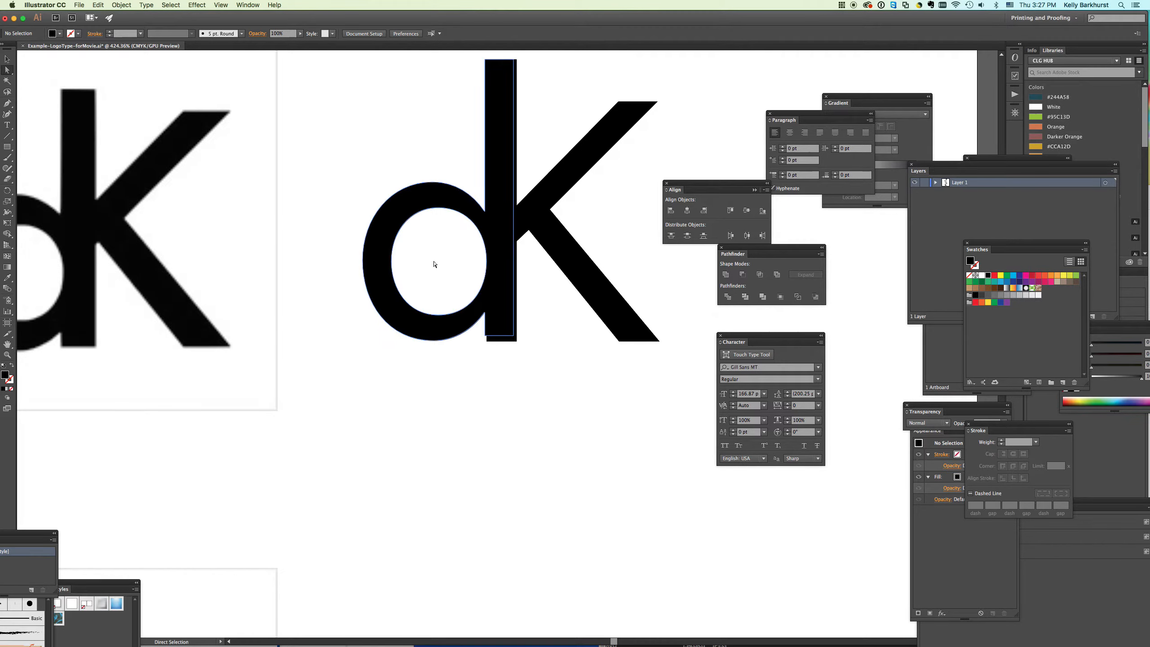
{"action": "left_click", "coordinate": [488, 341]}
{"action": "left_click", "coordinate": [487, 67], "text": "shift"}
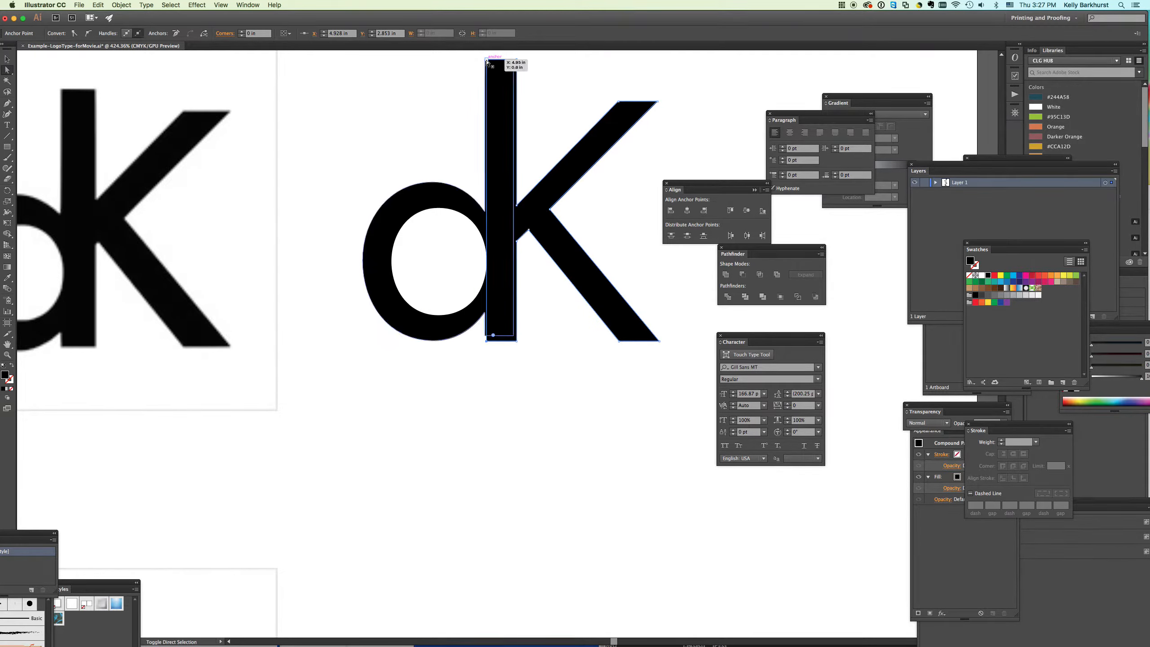
{"action": "key", "text": "Left"}
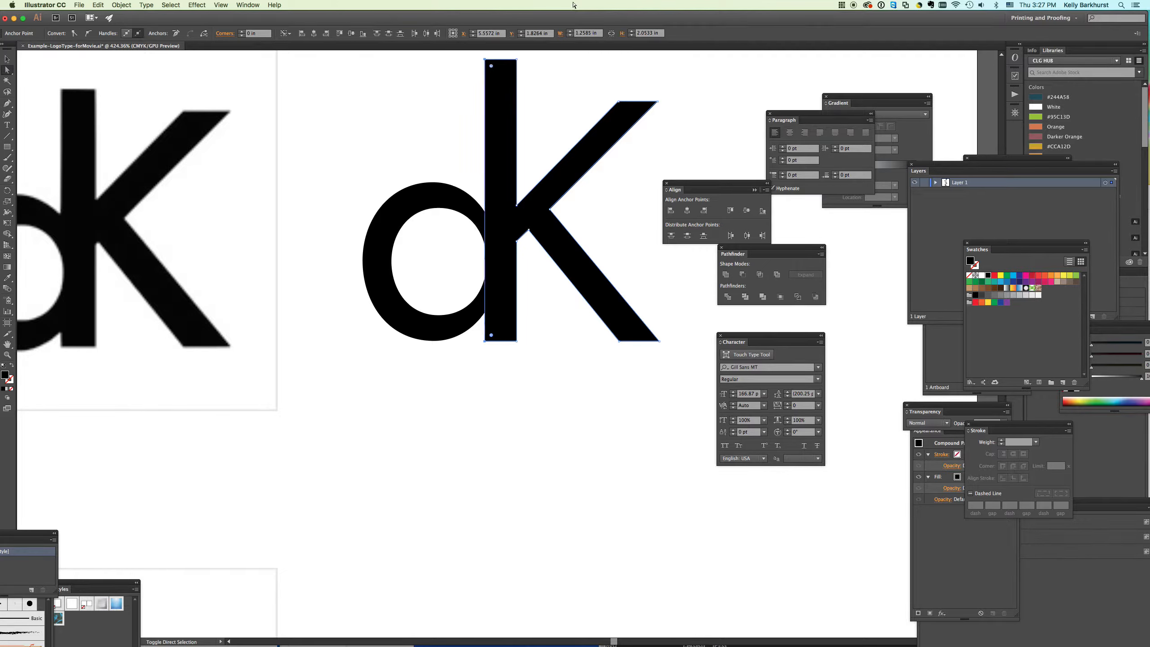
{"action": "left_click", "coordinate": [442, 544]}
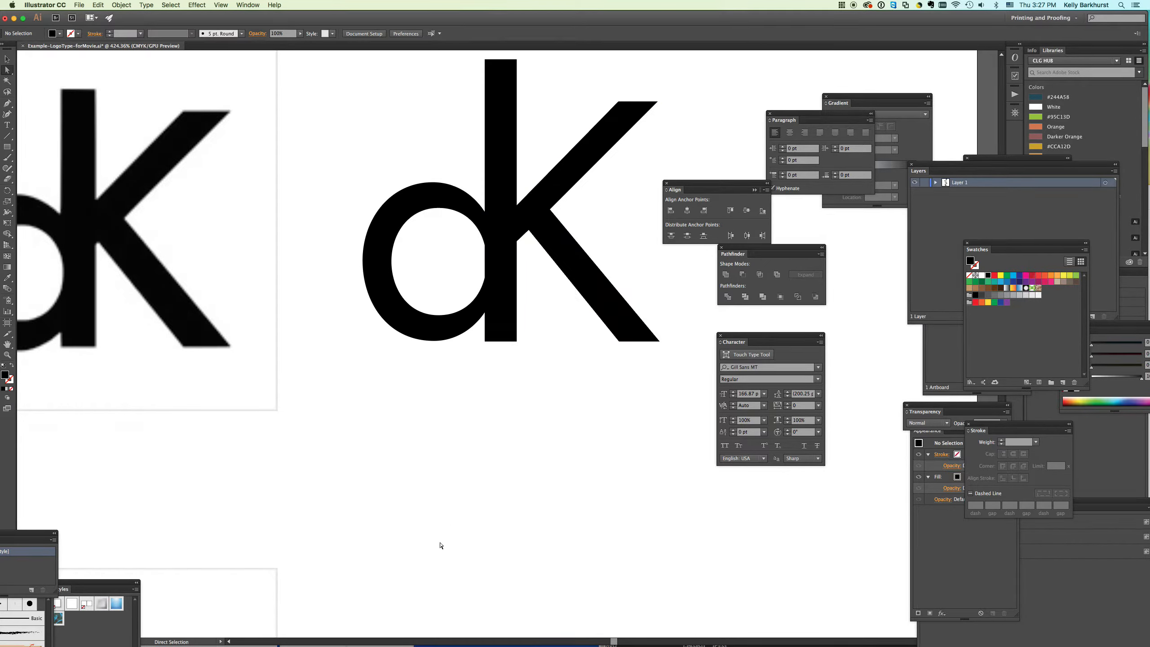
- Shift the K up and right to inspect the overlapping stems, and undo the shifts and the stem-edge adjustment
{"action": "left_click", "coordinate": [505, 274]}
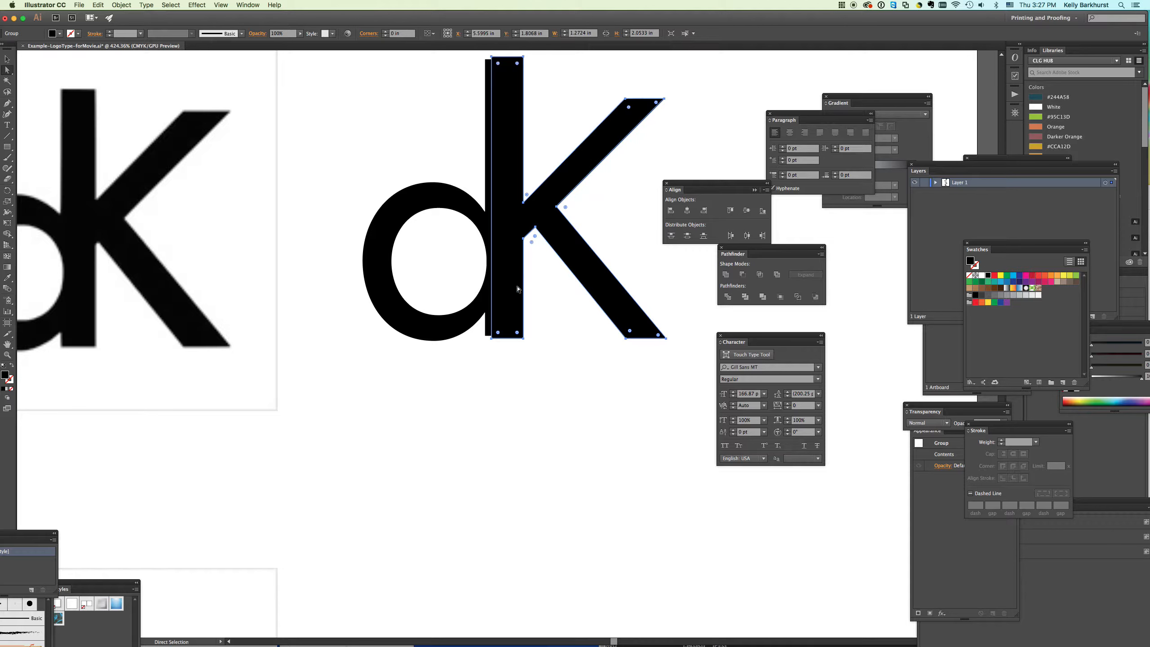
{"action": "left_click_drag", "start_coordinate": [505, 295], "coordinate": [503, 294]}
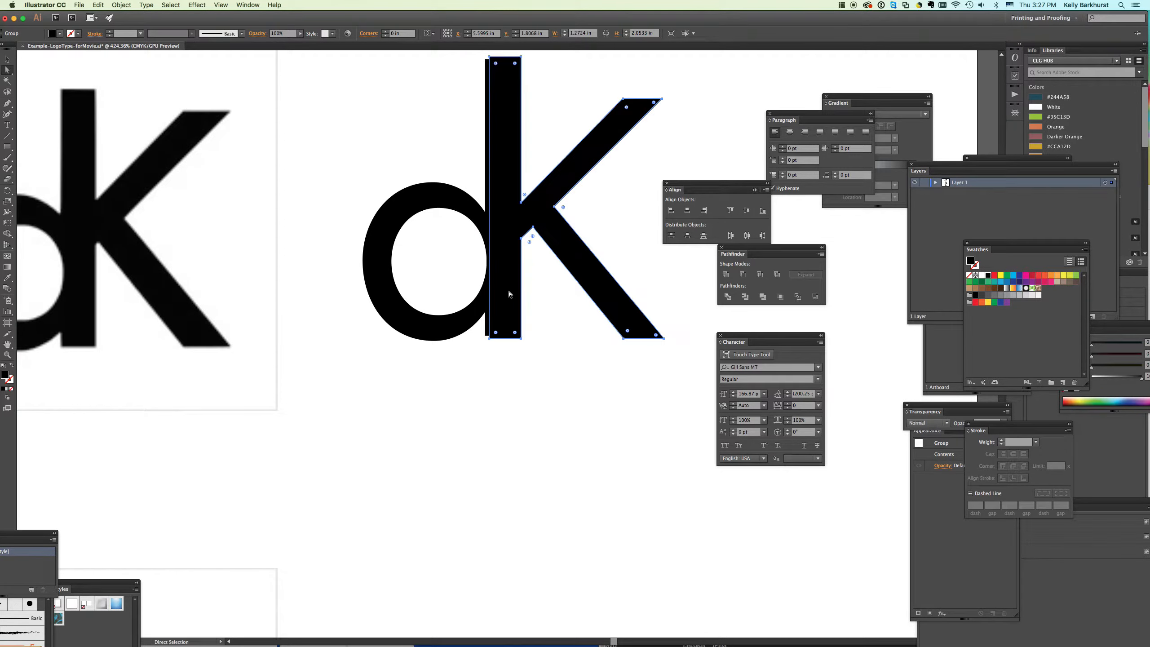
{"action": "key", "text": "super+z"}
{"action": "key", "text": "super+z"}
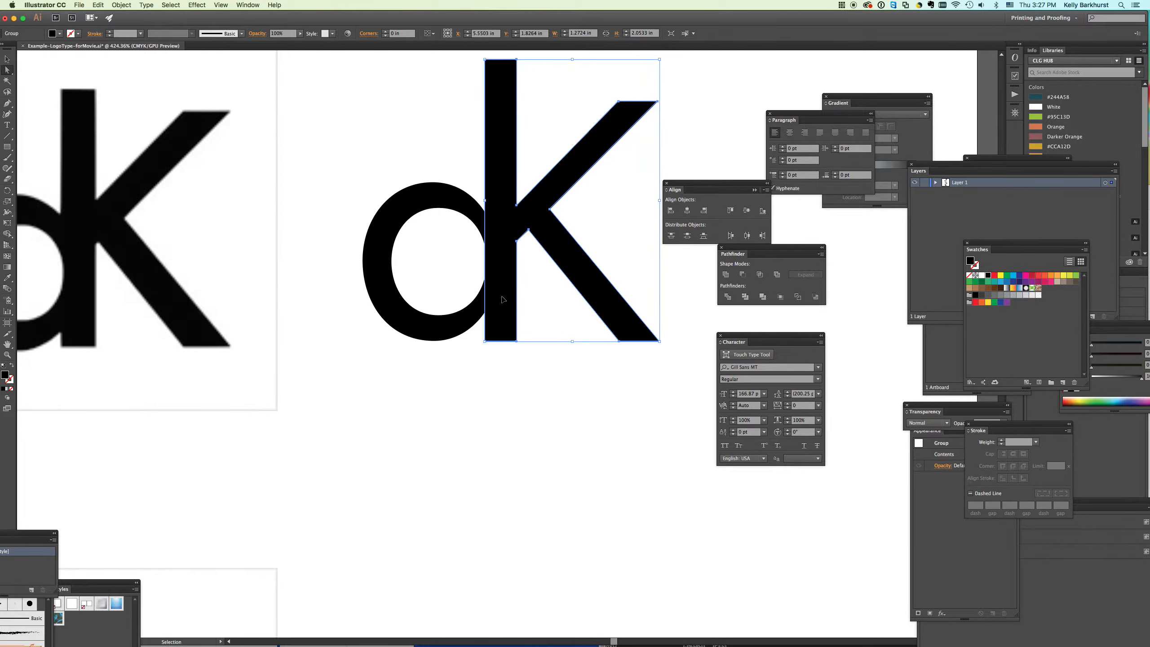
{"action": "left_click", "coordinate": [533, 353]}
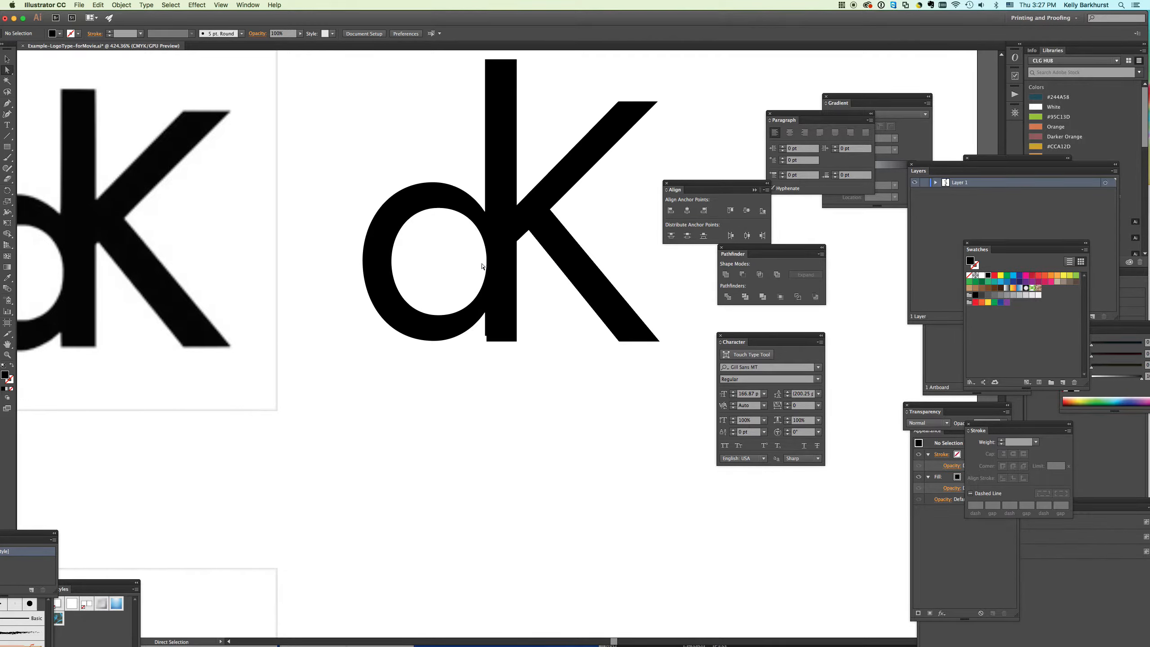
- Unite the overlapping outlined d and K into a single shape with Pathfinder
{"action": "left_click", "coordinate": [7, 59]}
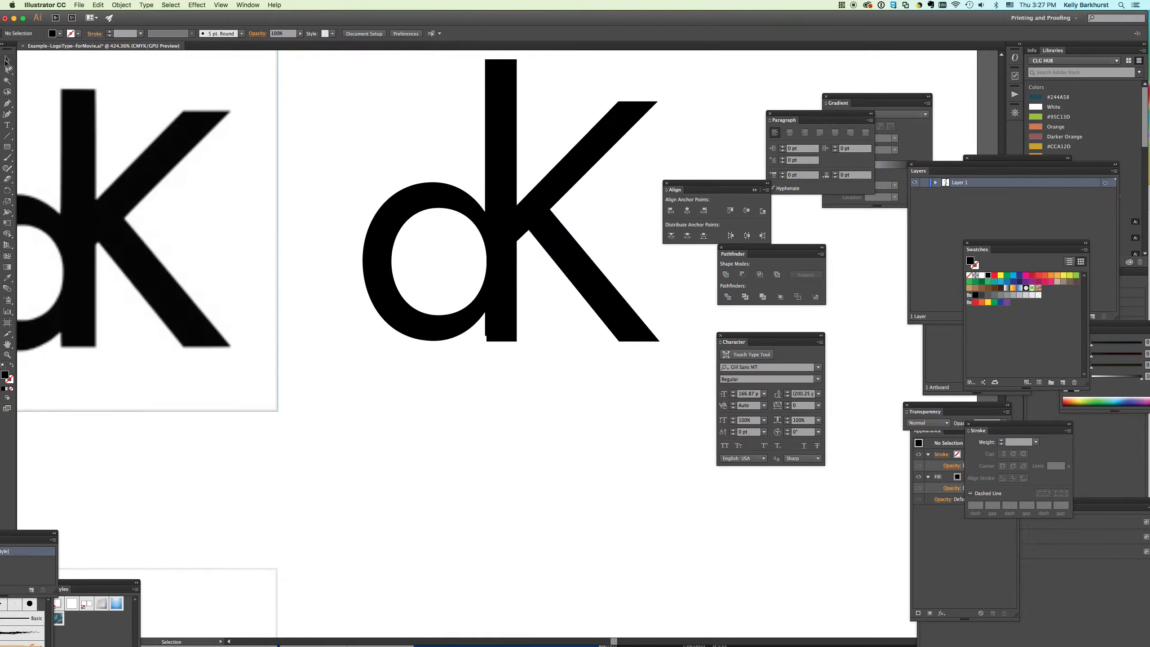
{"action": "left_click", "coordinate": [358, 112]}
{"action": "left_click", "coordinate": [510, 215]}
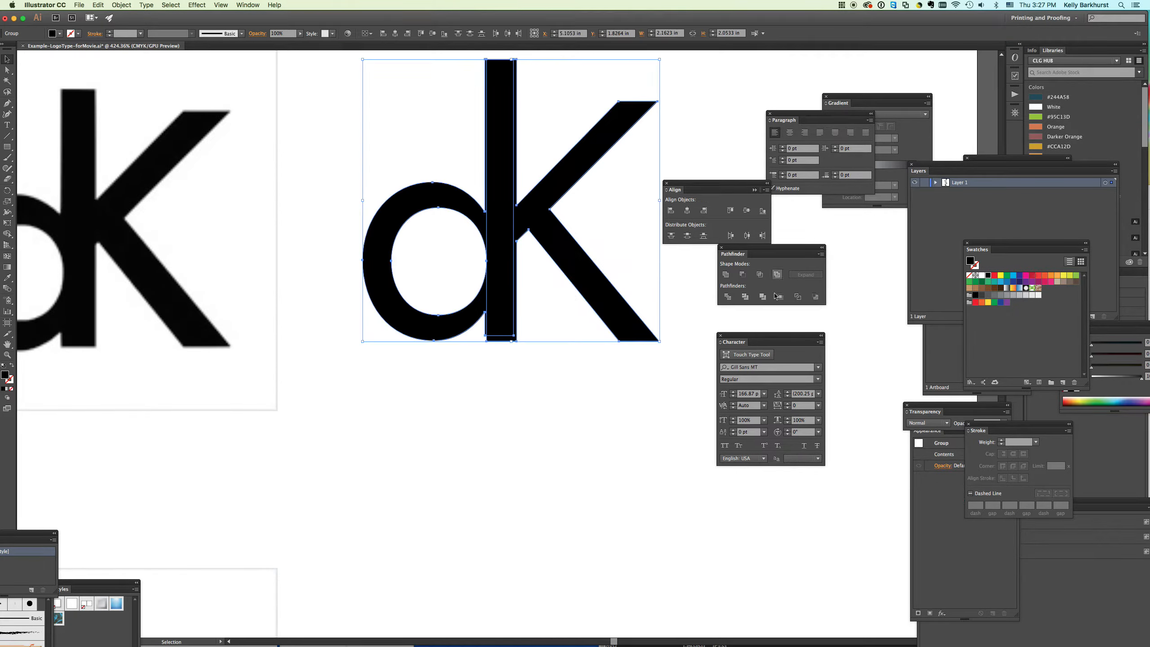
{"action": "left_click", "coordinate": [725, 275]}
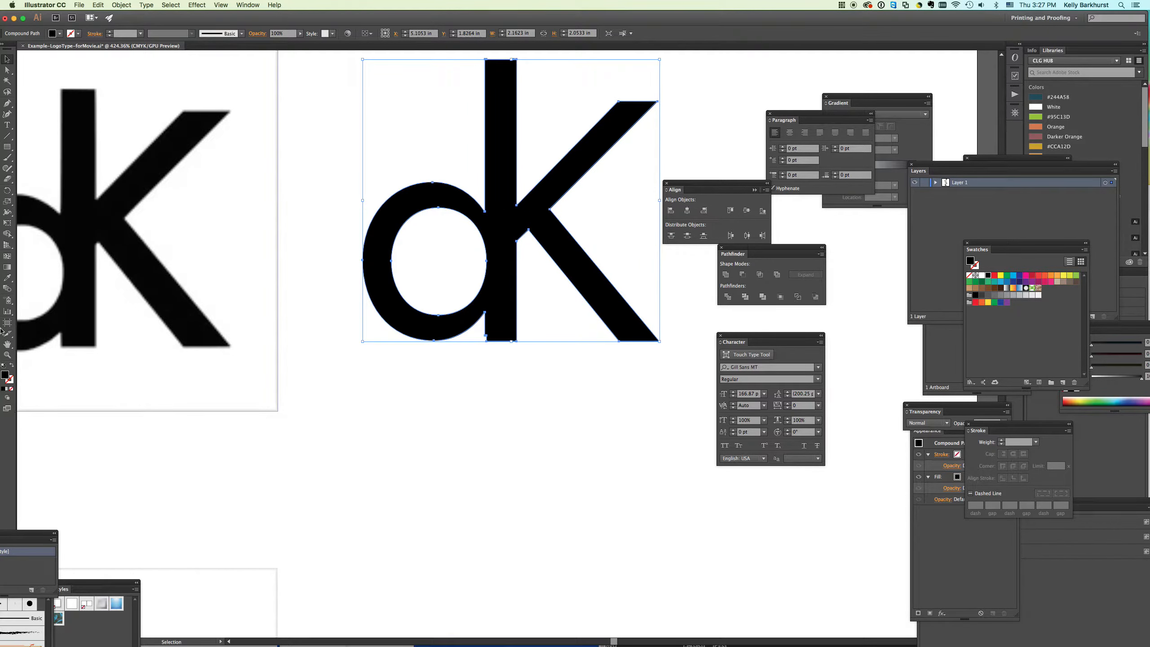
- Delete the extra anchor point at the notch near the lower-left corner of the united dK's stem
{"action": "left_click", "coordinate": [7, 355]}
{"action": "left_click", "coordinate": [500, 336]}
{"action": "left_click", "coordinate": [506, 338]}
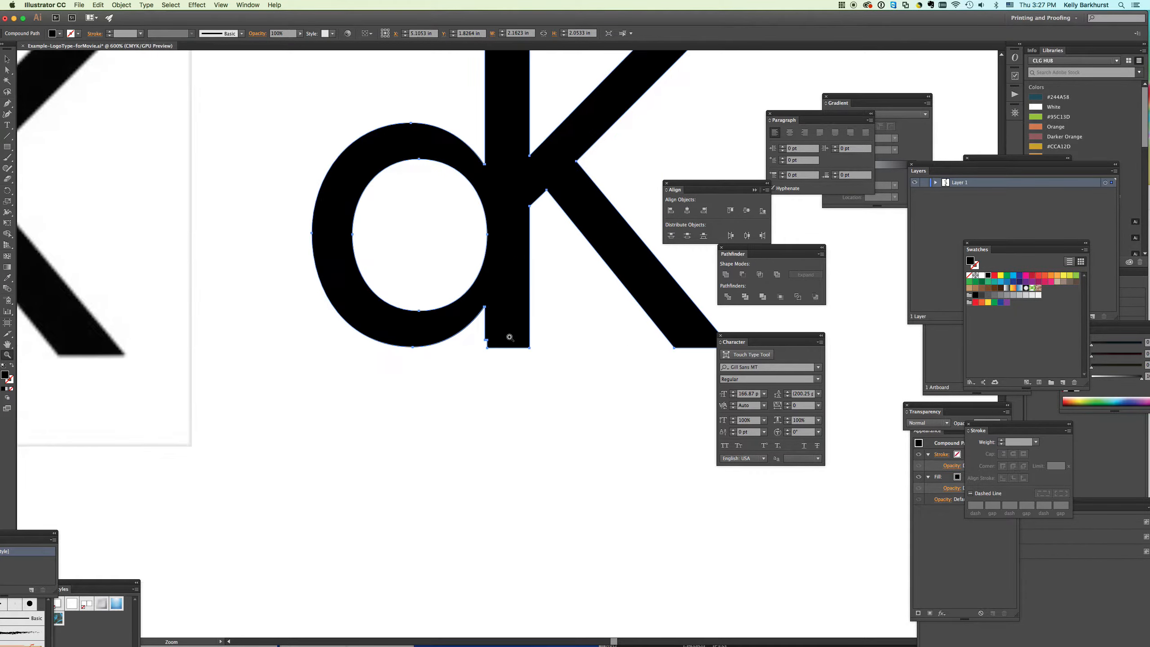
{"action": "left_click", "coordinate": [505, 338]}
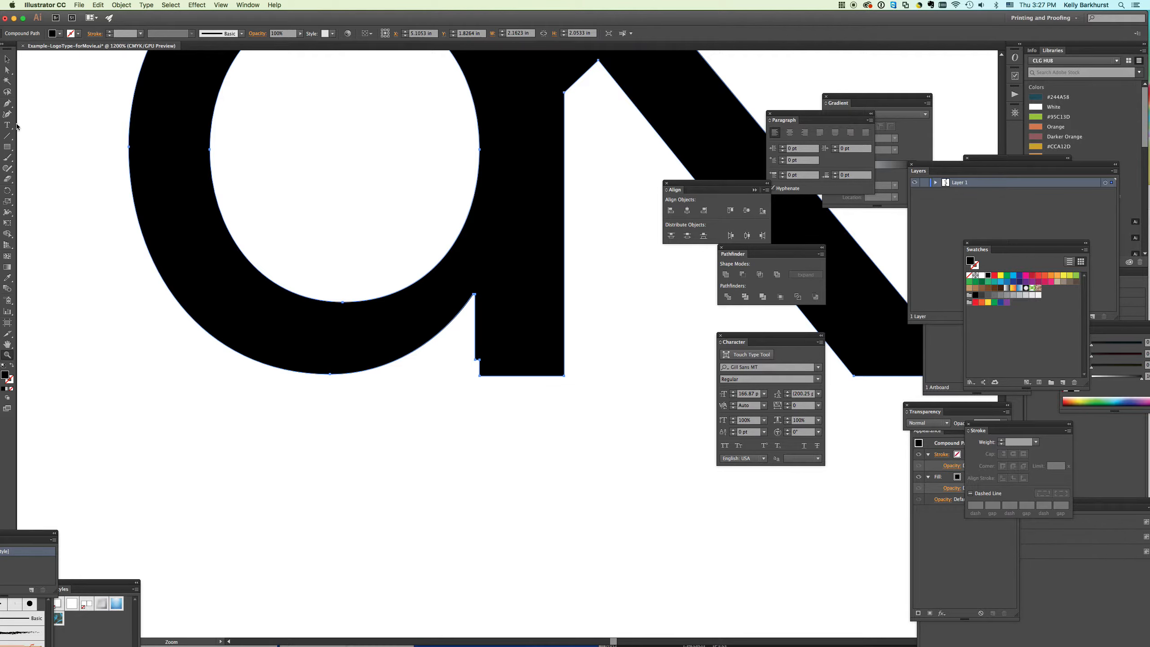
{"action": "left_click_drag", "start_coordinate": [7, 103], "coordinate": [45, 127]}
{"action": "left_click", "coordinate": [478, 359]}
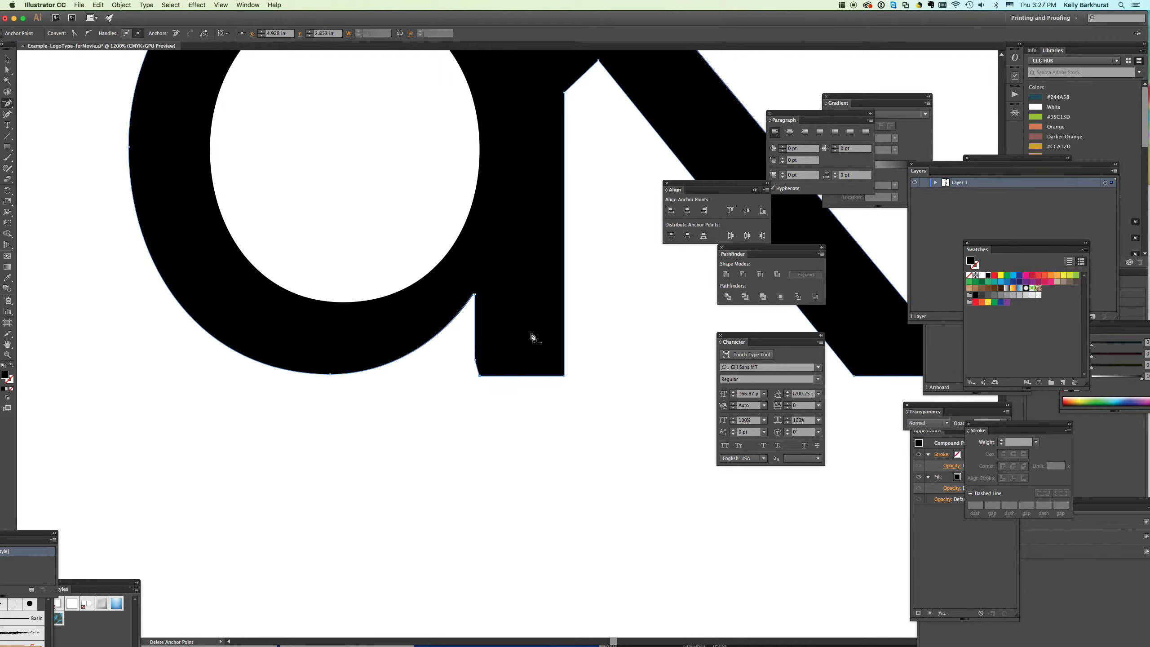
- Move the stem's lower-left corner anchor point left until it is flush with the stem's left edge, squaring the bottom
{"action": "left_click", "coordinate": [7, 70]}
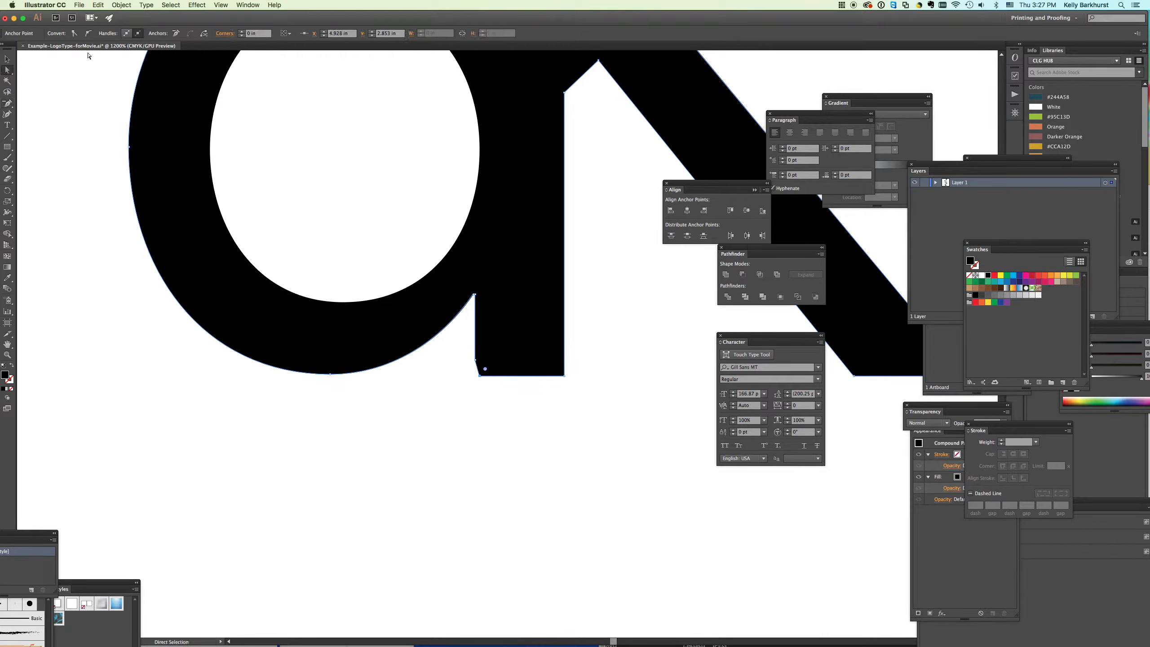
{"action": "left_click", "coordinate": [479, 374]}
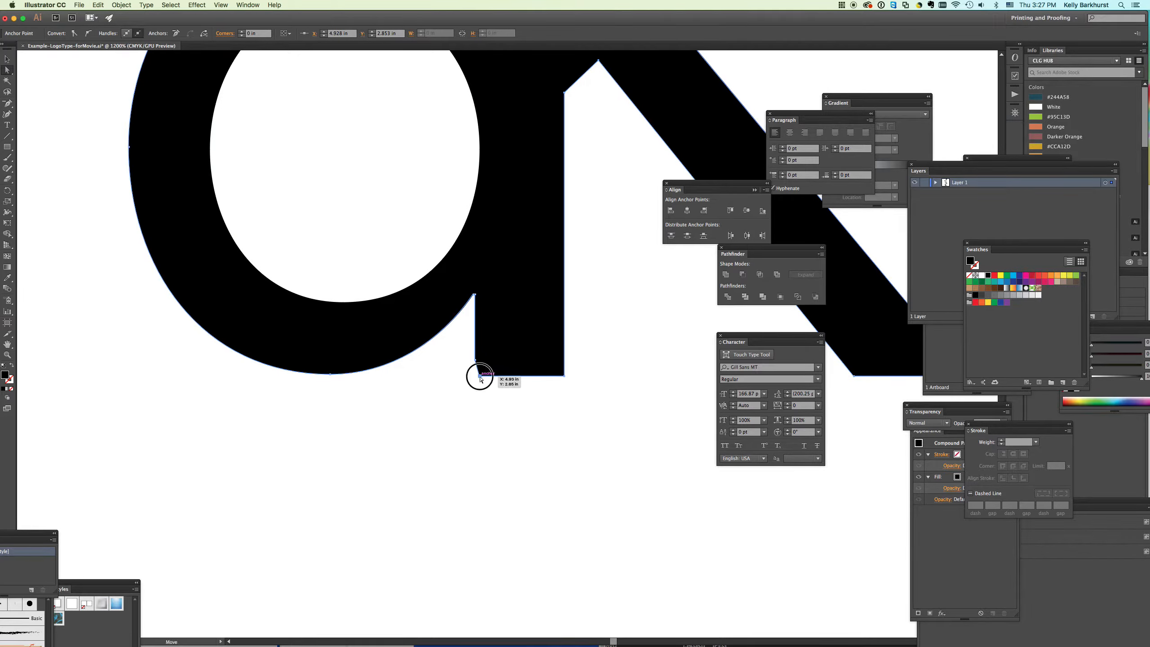
{"action": "left_click_drag", "start_coordinate": [481, 377], "coordinate": [475, 377]}
{"action": "left_click", "coordinate": [478, 436]}
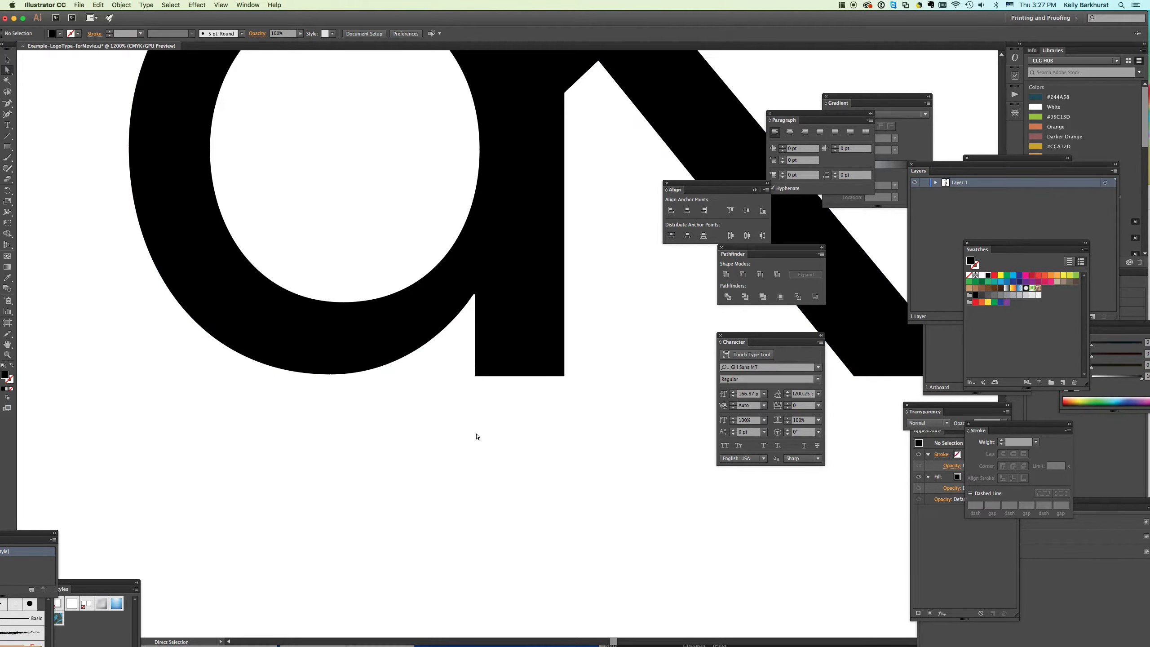
{"action": "key", "text": "super+minus"}
{"action": "key", "text": "super+minus"}
{"action": "key", "text": "super+minus"}
{"action": "key", "text": "super+minus"}
{"action": "key", "text": "super+minus"}
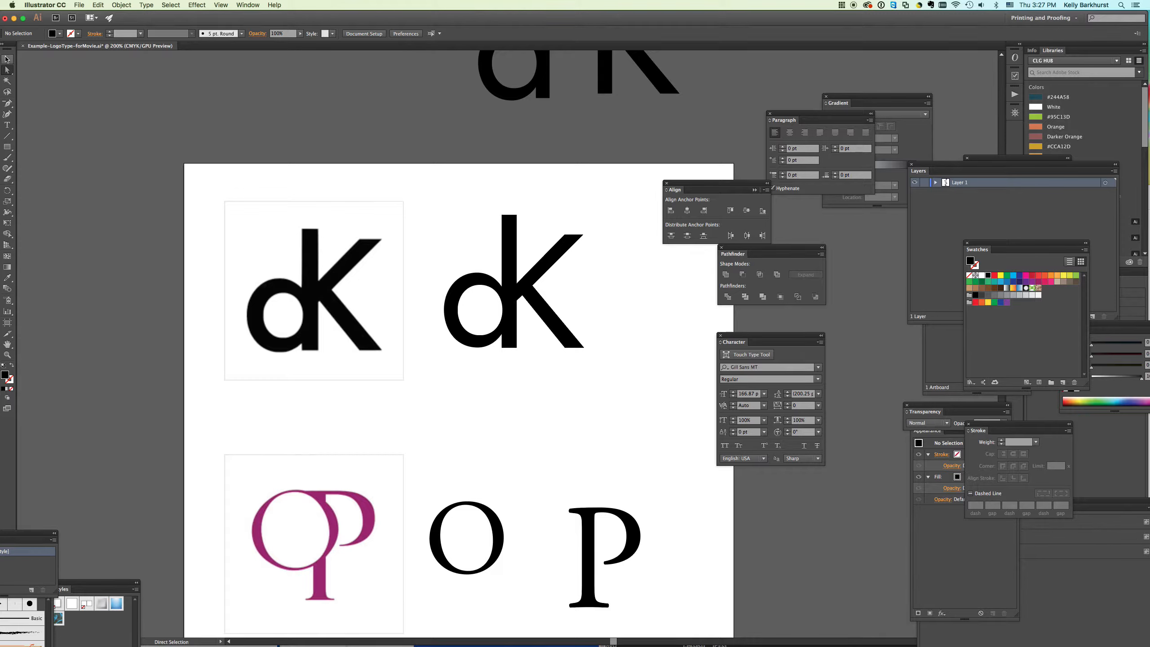
{"action": "left_click", "coordinate": [6, 58]}
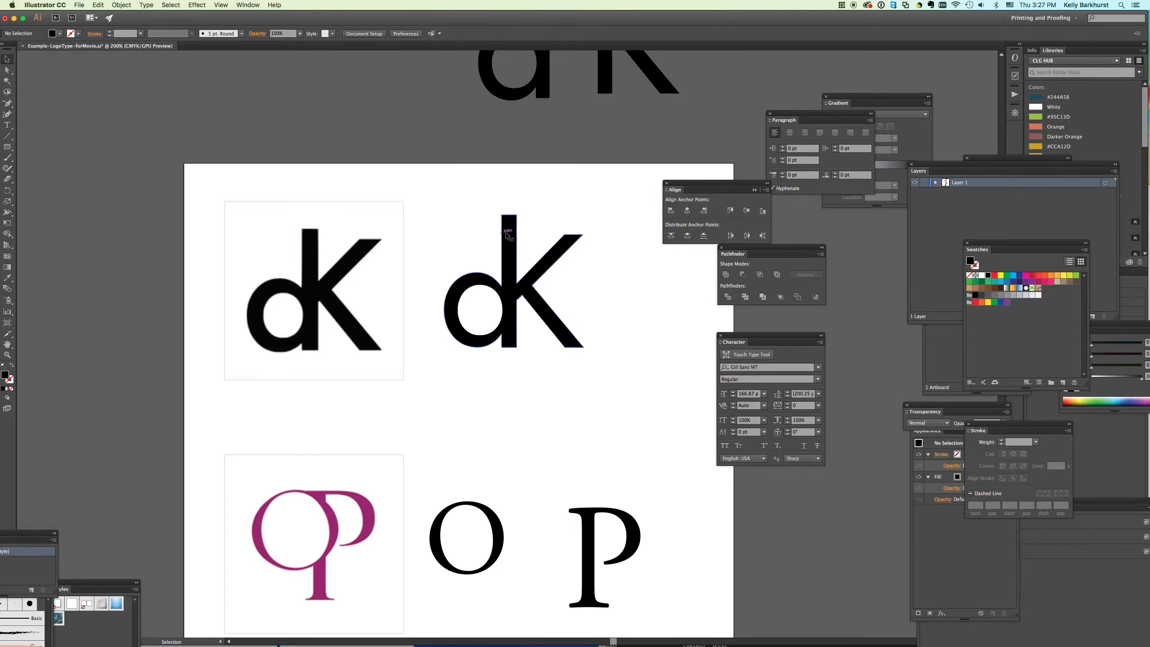
- Move the united dK as one shape and reposition it beside its reference logo
{"action": "mouse_move", "coordinate": [516, 271]}
{"action": "left_mouse_down"}
{"action": "mouse_move", "coordinate": [569, 251]}
{"action": "mouse_move", "coordinate": [524, 266]}
{"action": "left_mouse_up"}
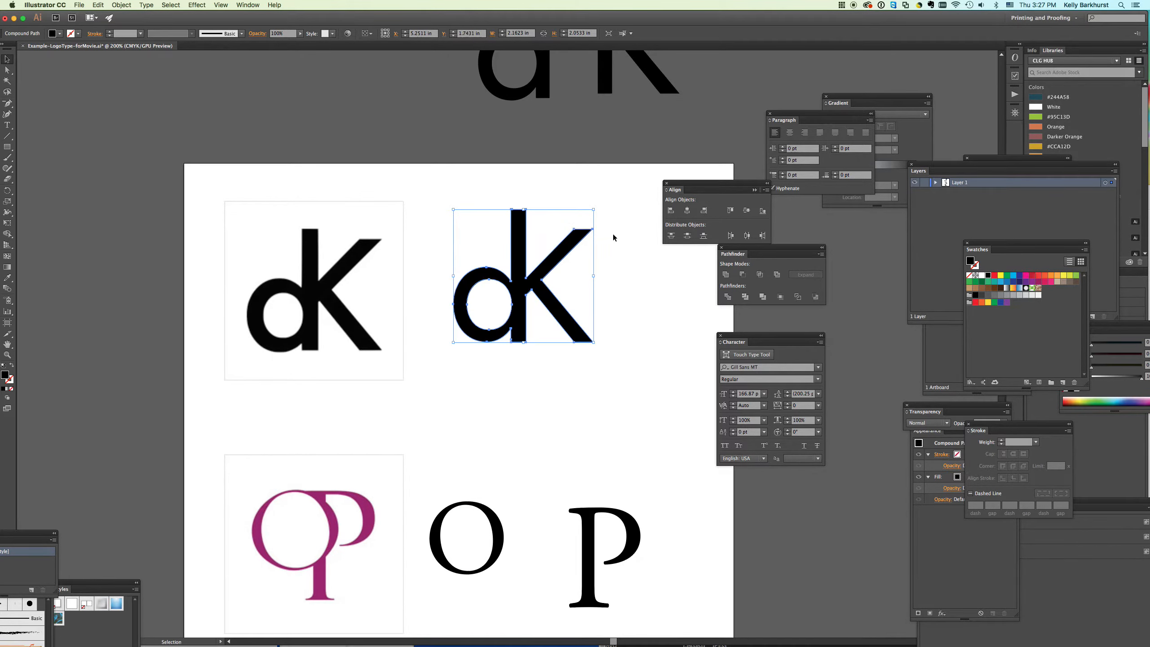
{"action": "left_click", "coordinate": [614, 240]}
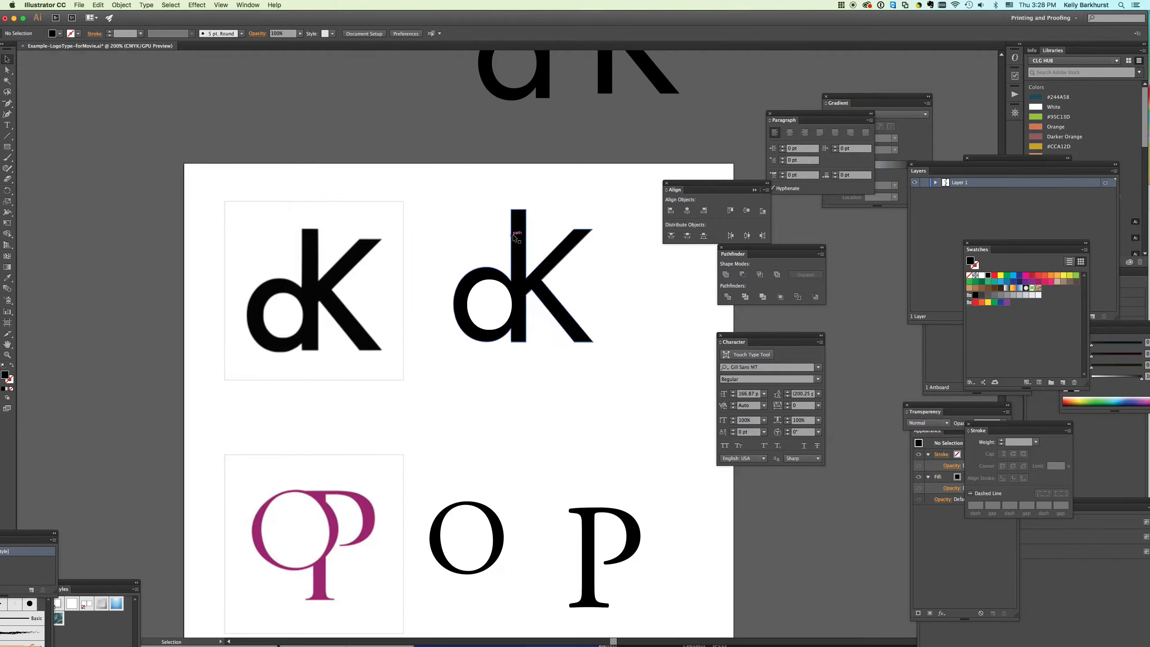
{"action": "left_click_drag", "start_coordinate": [517, 234], "coordinate": [510, 247]}
{"action": "left_click", "coordinate": [604, 188]}
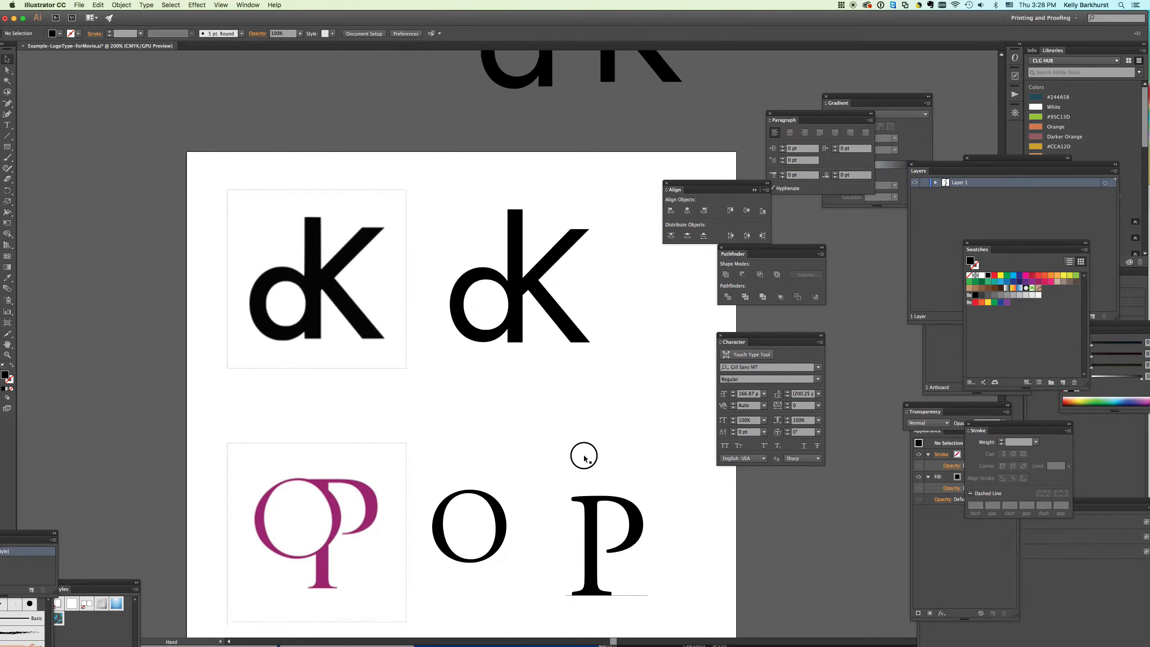
- Undo the P's move onto the OP reference logo and send the reference image to the back
{"action": "left_click_drag", "start_coordinate": [582, 457], "coordinate": [598, 267]}
{"action": "left_click_drag", "start_coordinate": [613, 341], "coordinate": [344, 340]}
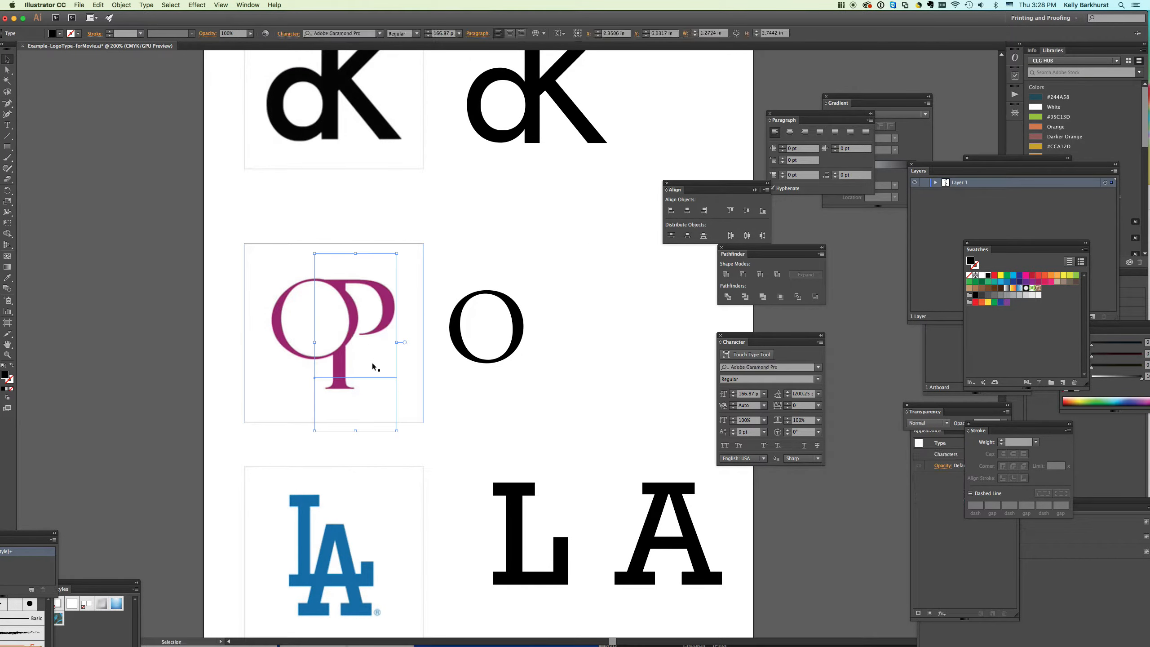
{"action": "key", "text": "super+z"}
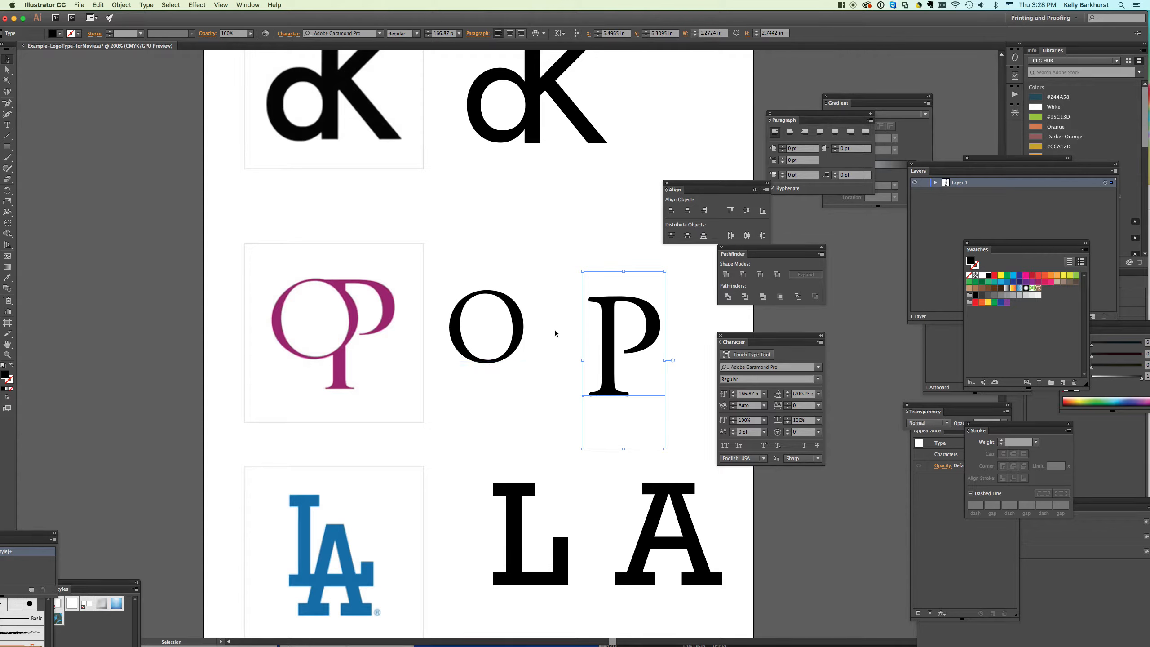
{"action": "left_click", "coordinate": [385, 372]}
{"action": "left_click", "coordinate": [121, 5]}
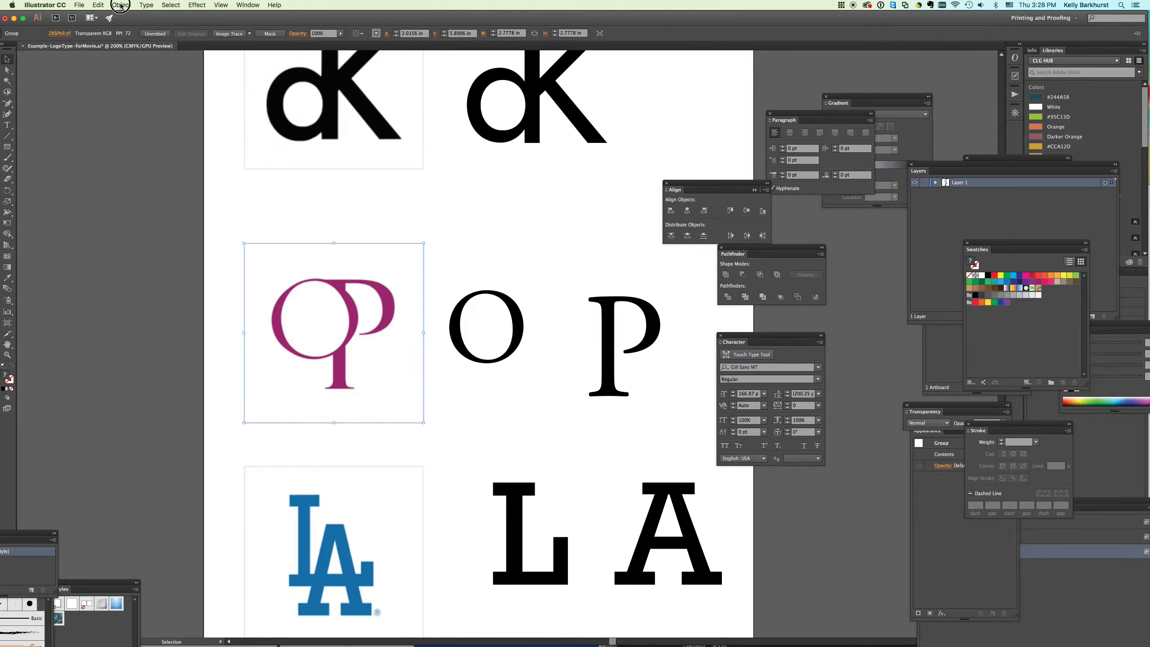
{"action": "mouse_move", "coordinate": [128, 25]}
{"action": "left_click", "coordinate": [234, 51]}
- Overlay the P and the O on the OP reference, scaling the P to about 181 pt and the O to about 126 pt
{"action": "left_click_drag", "start_coordinate": [588, 324], "coordinate": [320, 328]}
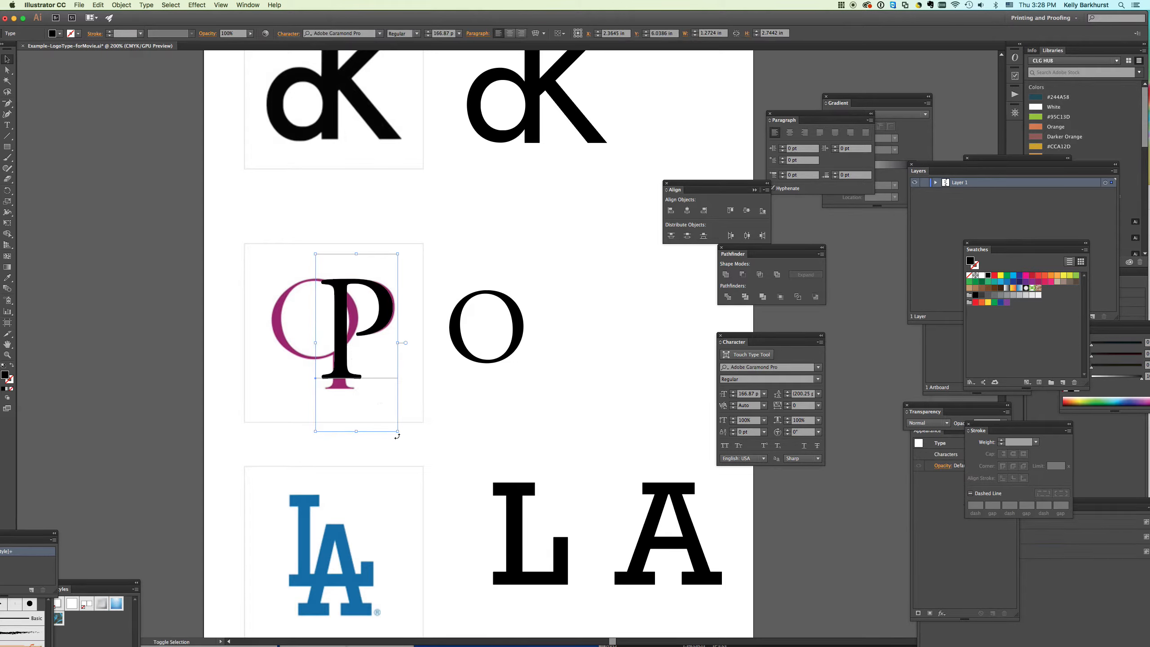
{"action": "left_click_drag", "start_coordinate": [397, 430], "coordinate": [404, 446]}
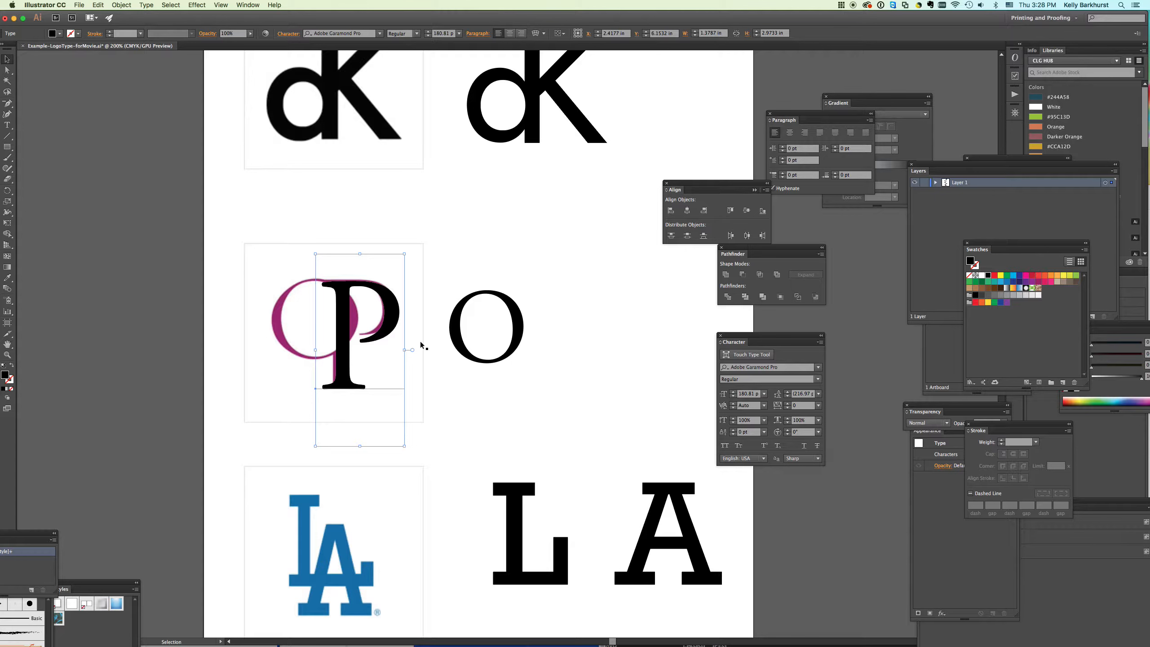
{"action": "left_click_drag", "start_coordinate": [456, 326], "coordinate": [267, 397]}
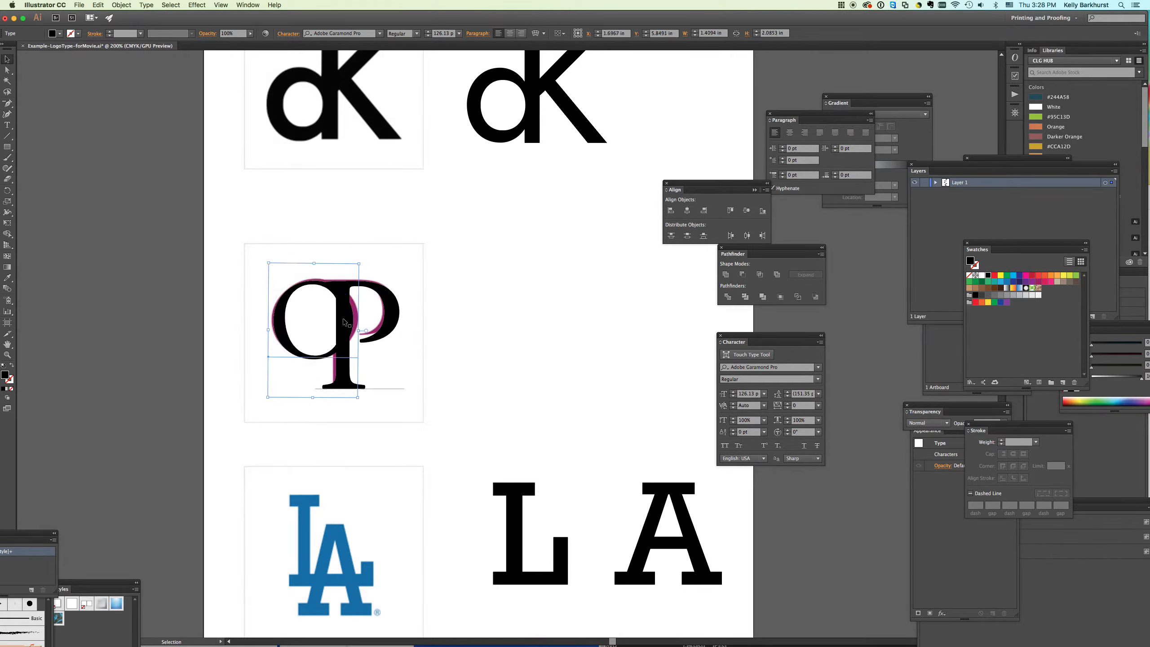
{"action": "left_click_drag", "start_coordinate": [299, 322], "coordinate": [306, 323]}
- Move the overlapping O and P together off the reference to the empty area beside it
{"action": "left_click", "coordinate": [394, 315], "text": "shift"}
{"action": "left_click_drag", "start_coordinate": [394, 315], "coordinate": [609, 304]}
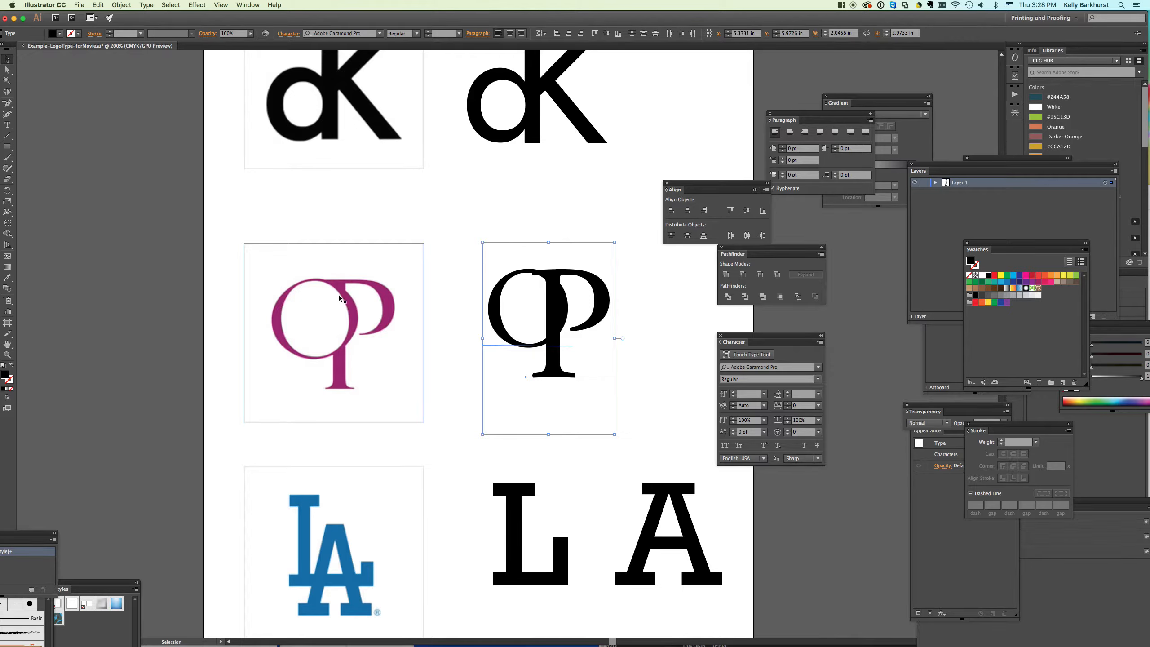
{"action": "left_click", "coordinate": [665, 353]}
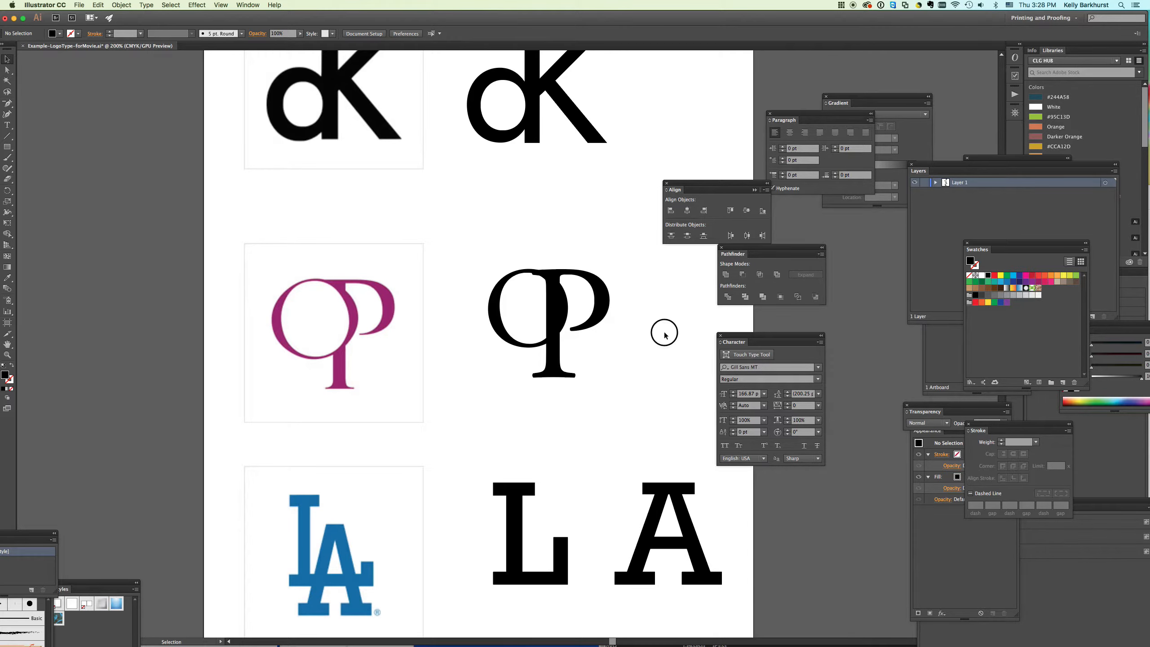
- Duplicate the overlapping O and P text and place the backup copy on the pasteboard outside the artboard
{"action": "left_click_drag", "start_coordinate": [477, 257], "coordinate": [605, 361]}
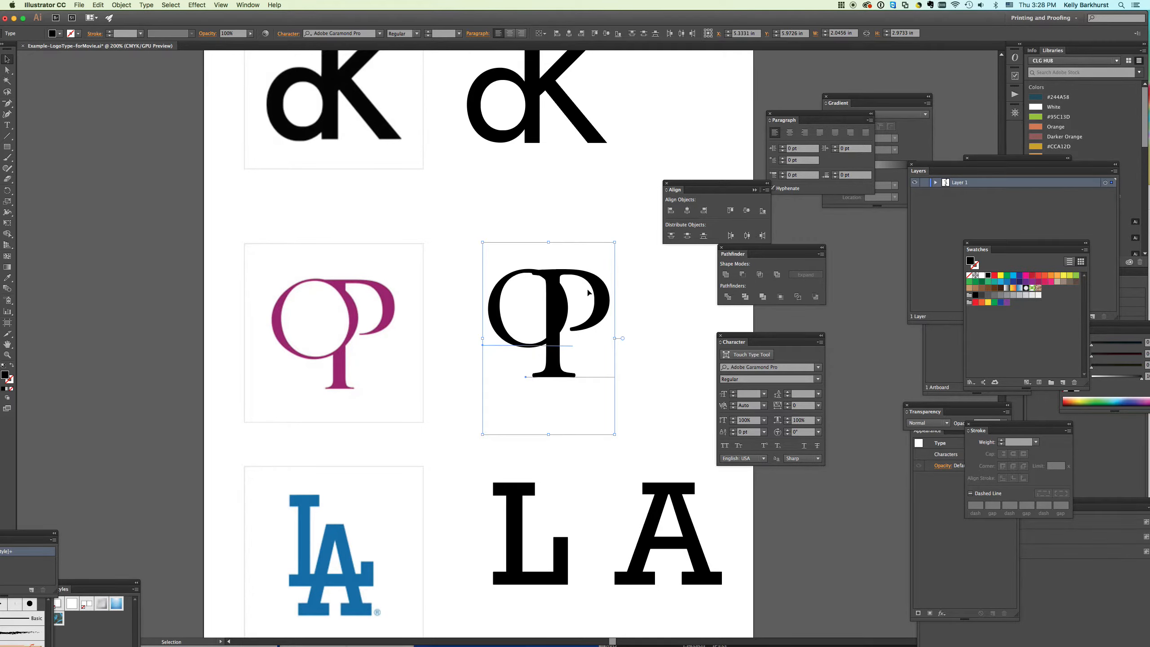
{"action": "key", "text": "a"}
{"action": "key", "text": "v"}
{"action": "left_click_drag", "start_coordinate": [545, 318], "coordinate": [91, 334]}
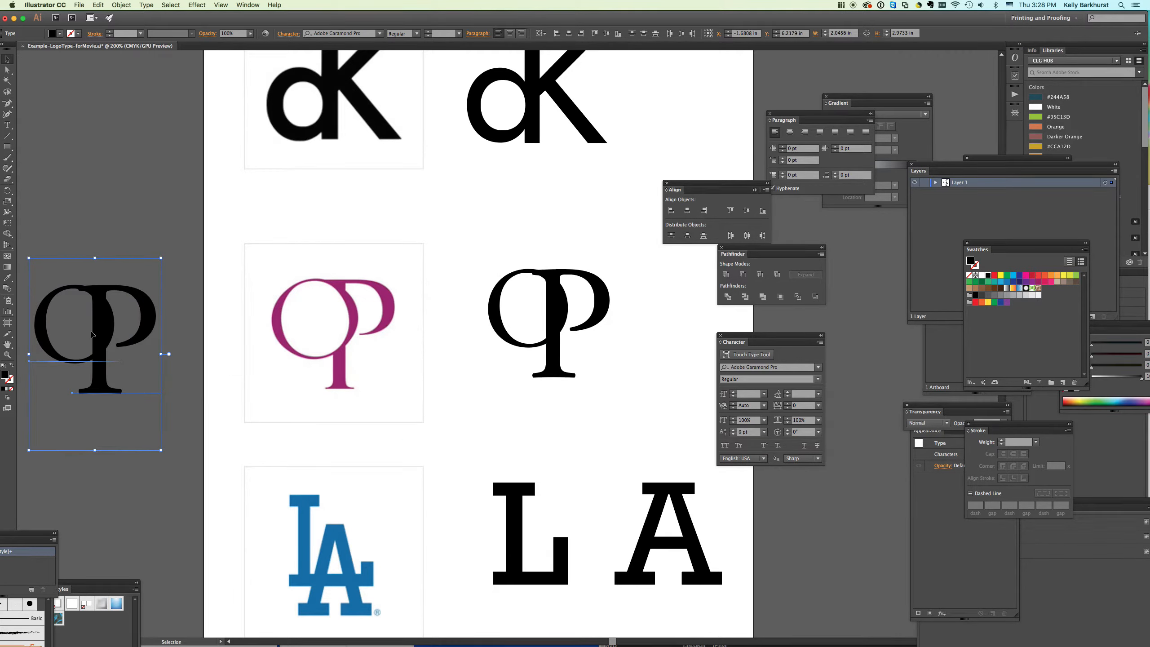
- Convert the O and P on the artboard to outlines and split their overlaps with Pathfinder Divide
{"action": "left_click_drag", "start_coordinate": [472, 244], "coordinate": [645, 385]}
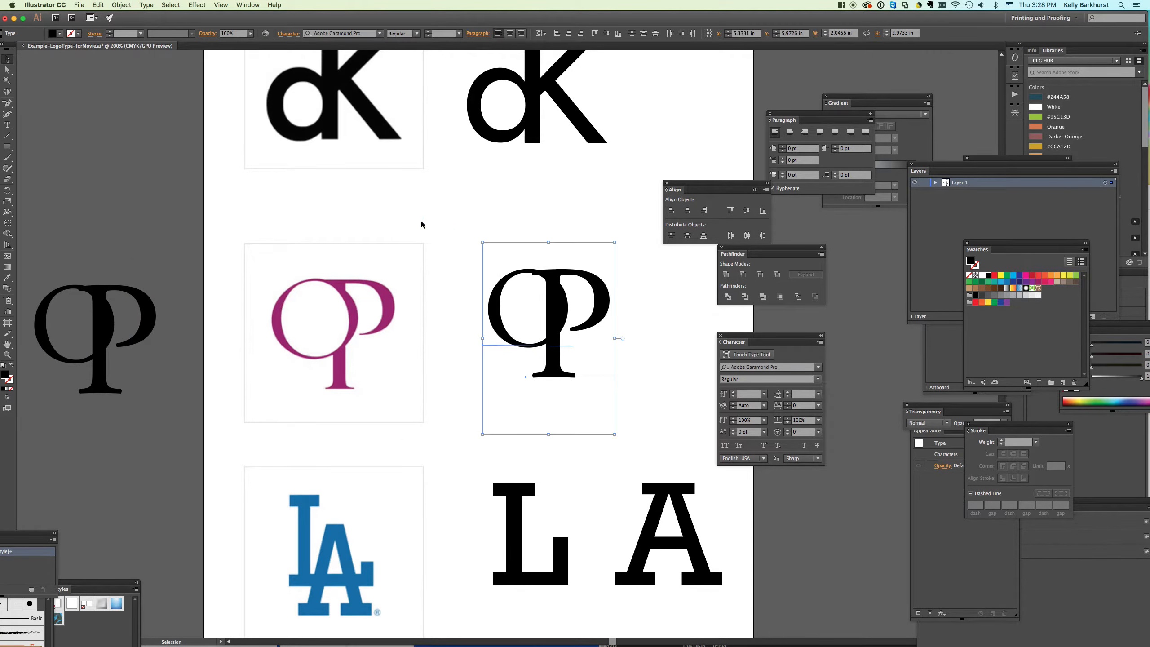
{"action": "left_click", "coordinate": [147, 5]}
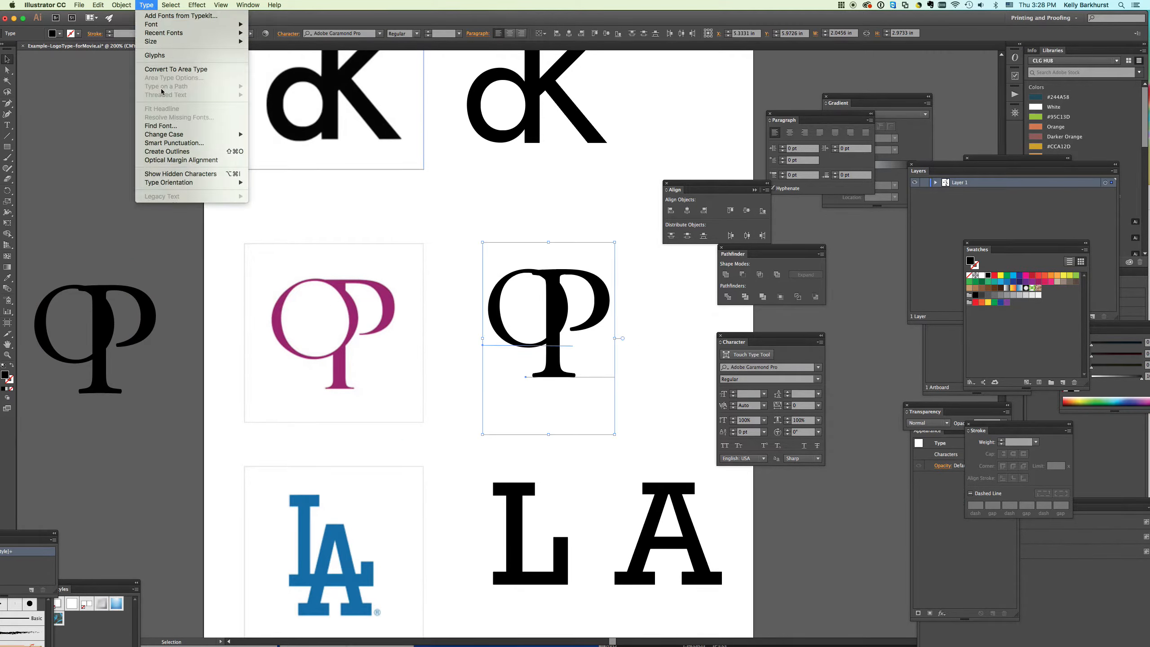
{"action": "left_click", "coordinate": [170, 152]}
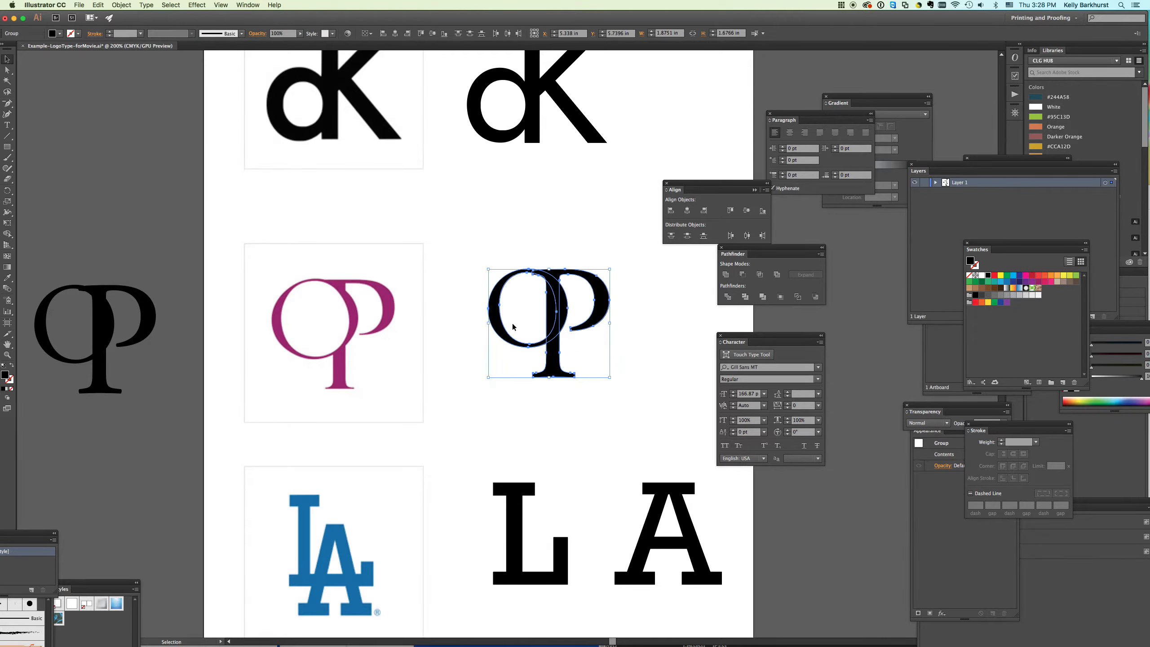
{"action": "left_click", "coordinate": [728, 297]}
{"action": "left_click", "coordinate": [140, 140]}
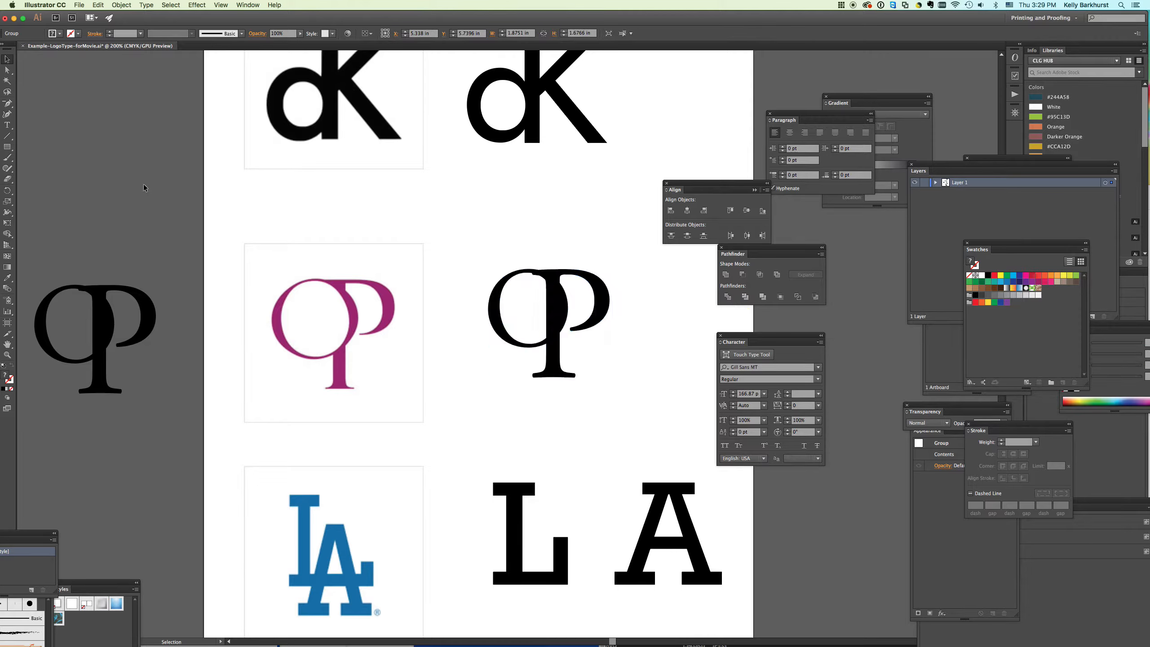
- Delete the sliver of the P's stem inside the O's counter and the leftover unfilled path there
{"action": "left_click", "coordinate": [7, 70]}
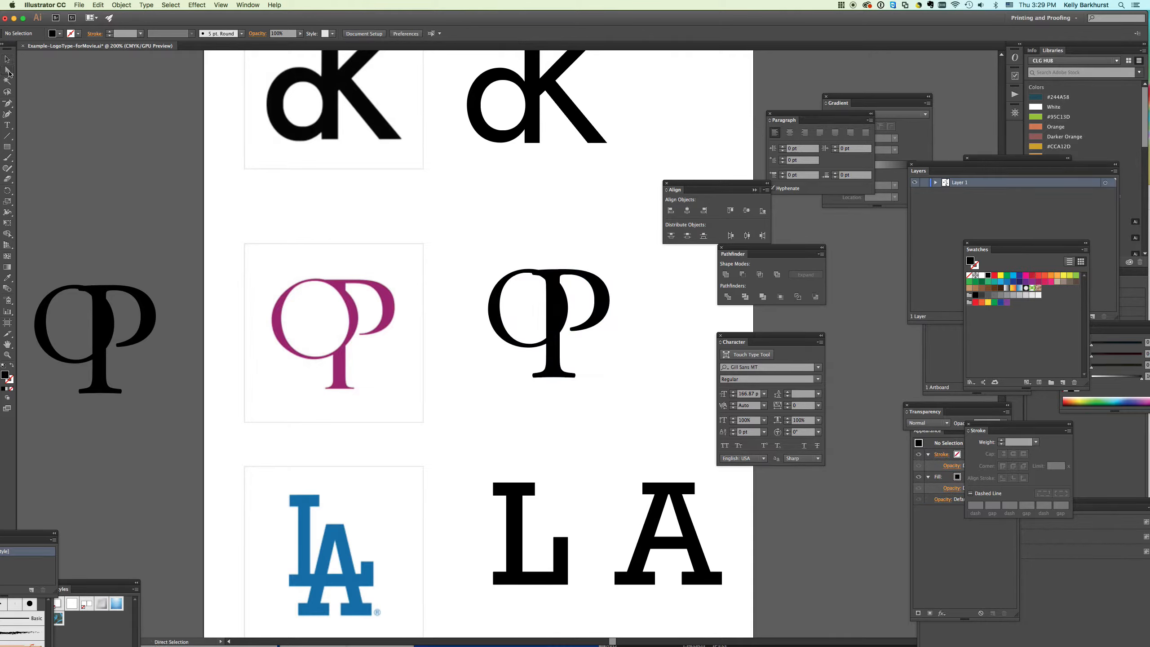
{"action": "left_click", "coordinate": [550, 316]}
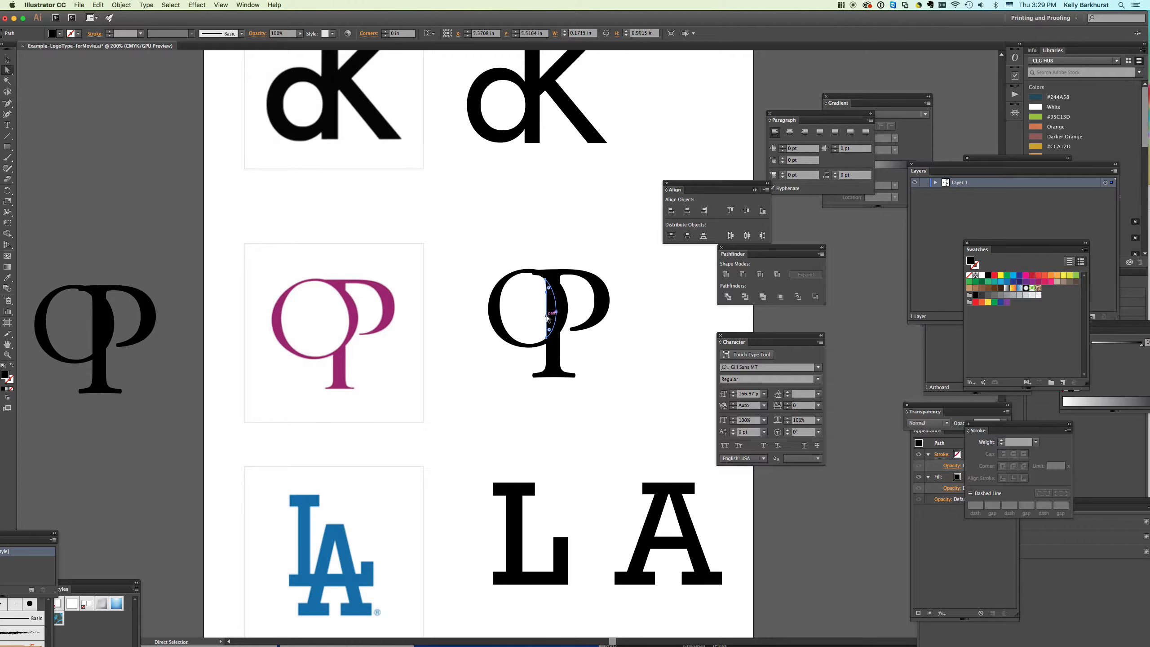
{"action": "left_click", "coordinate": [543, 317]}
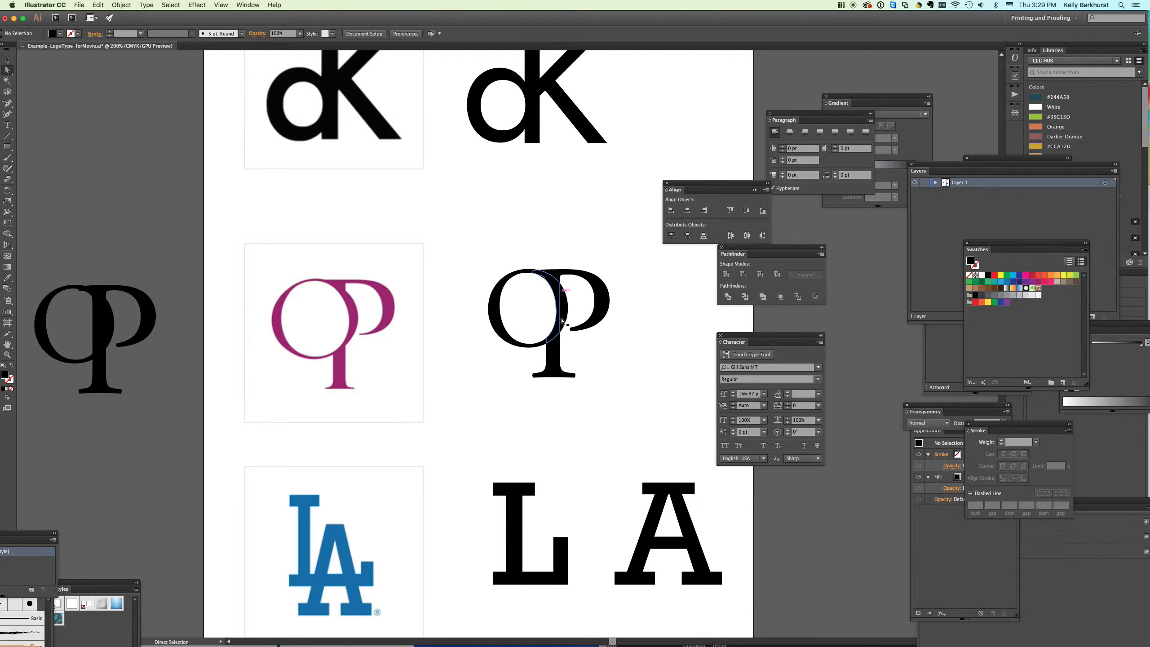
{"action": "left_click_drag", "start_coordinate": [474, 249], "coordinate": [670, 429]}
{"action": "left_click", "coordinate": [656, 326]}
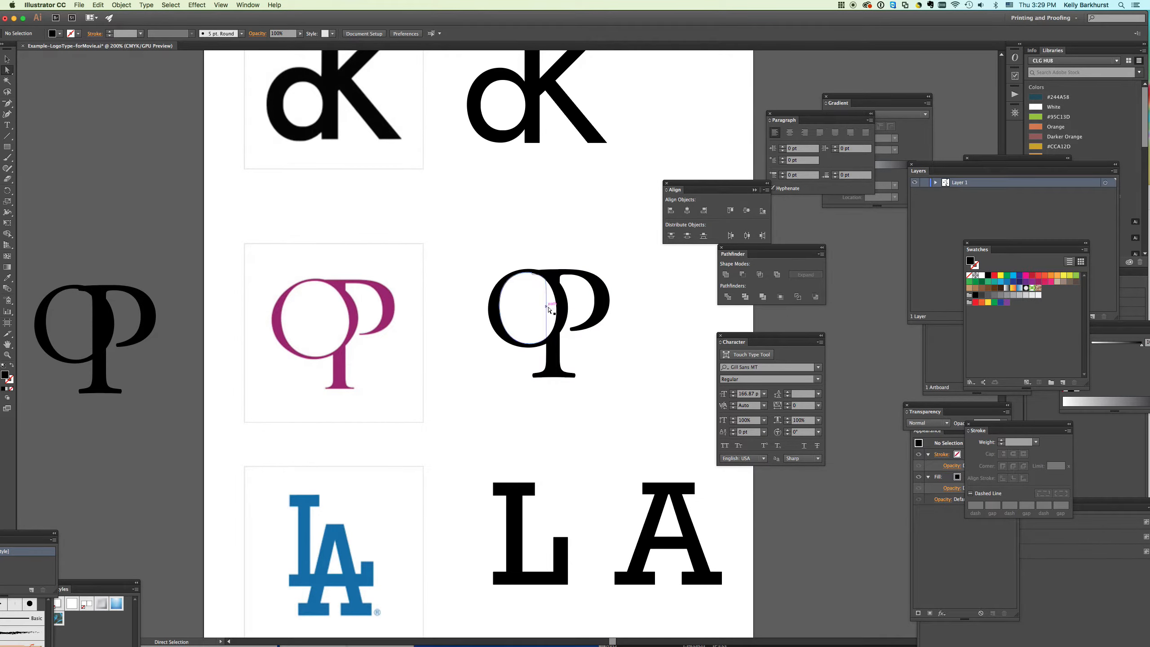
{"action": "left_click", "coordinate": [547, 311]}
{"action": "left_click", "coordinate": [546, 310]}
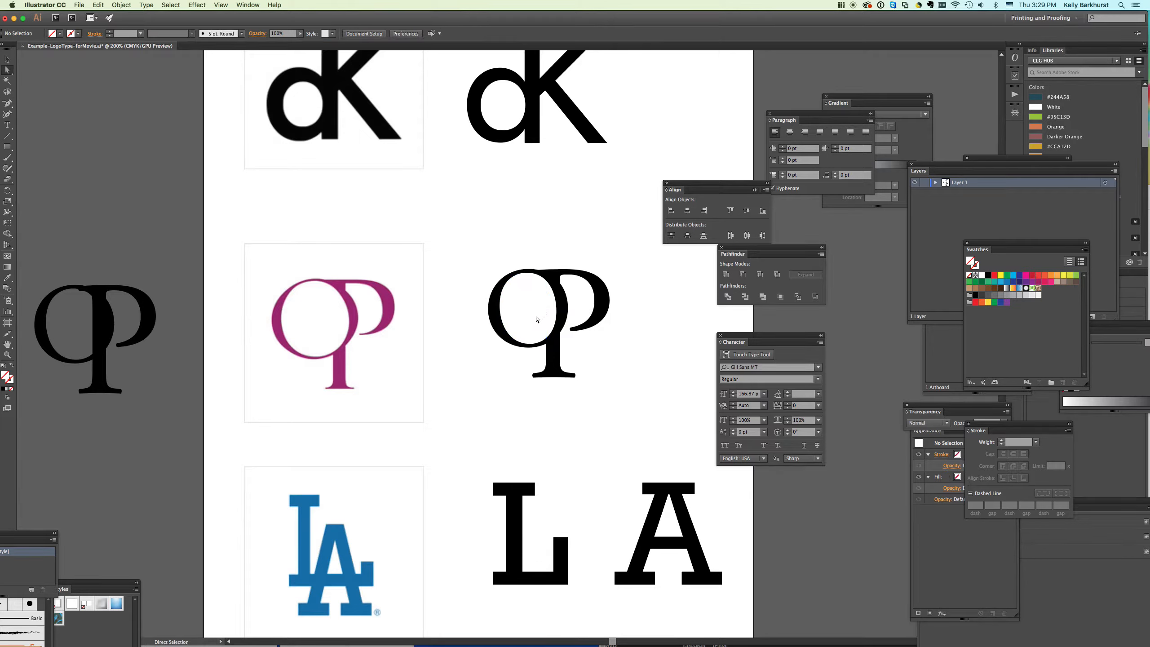
- Unite the remaining O and P pieces into a single shape with Pathfinder
{"action": "left_click_drag", "start_coordinate": [476, 247], "coordinate": [680, 433]}
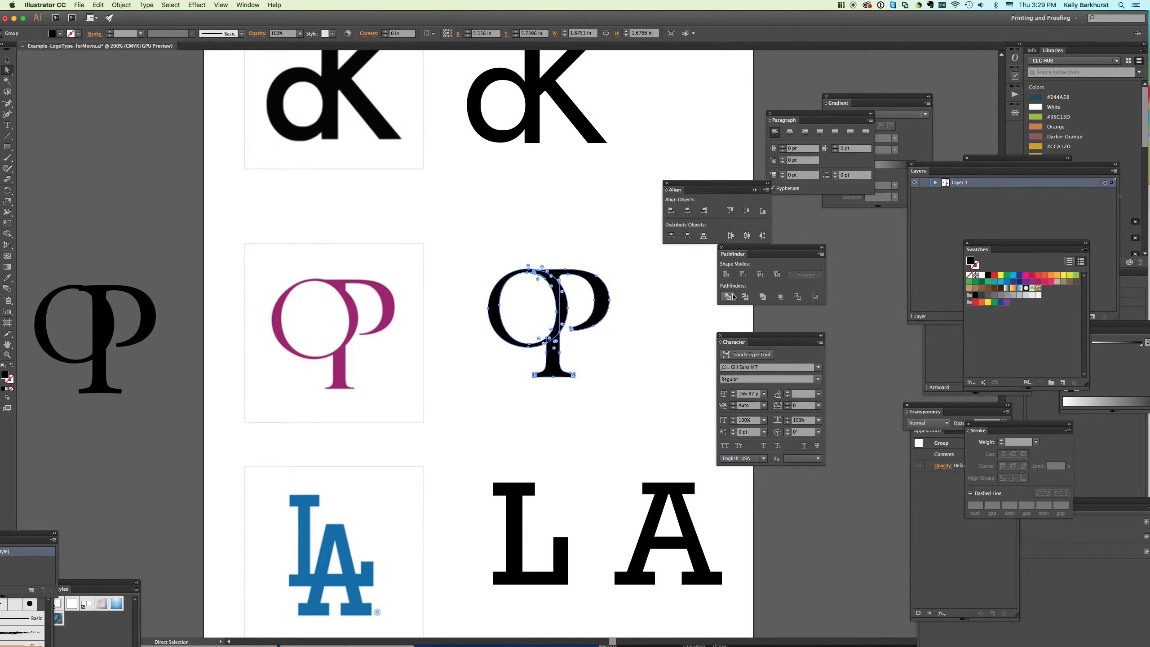
{"action": "left_click", "coordinate": [726, 275]}
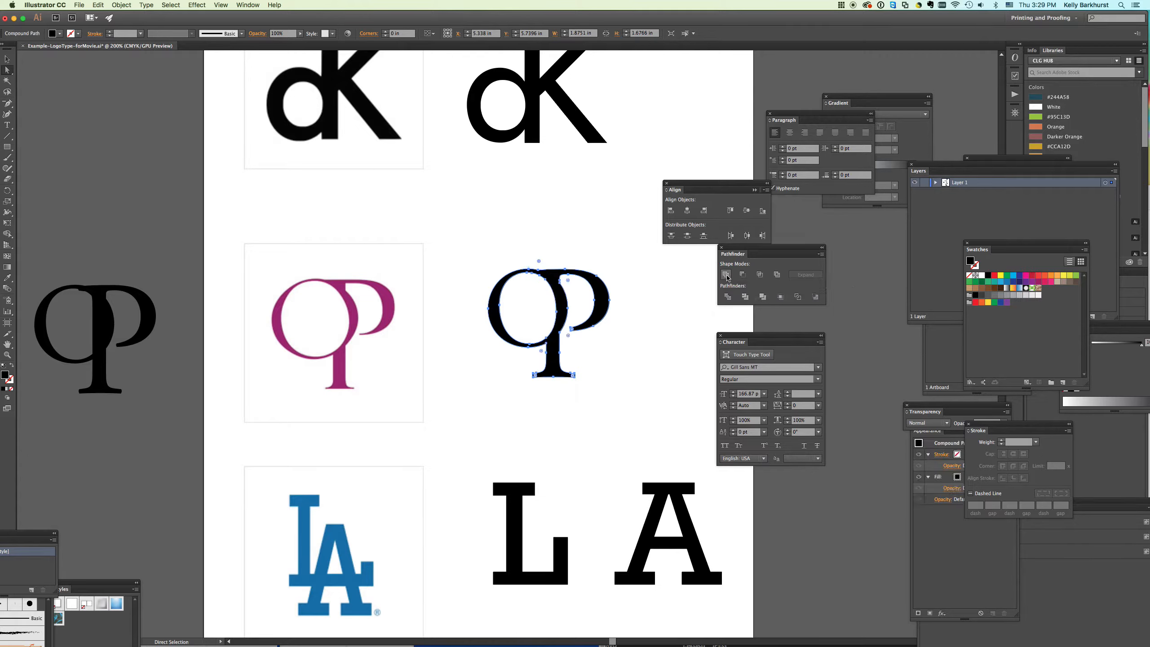
{"action": "left_click", "coordinate": [627, 249]}
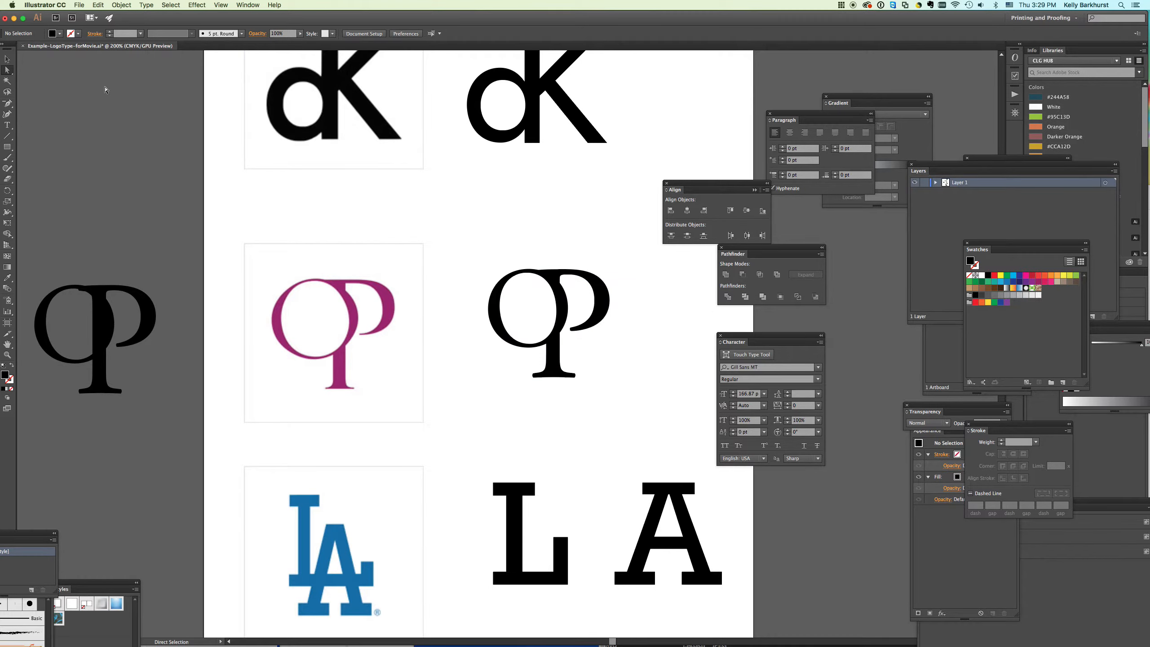
- Recolor the united OP with the magenta sampled from the reference logo using the Eyedropper
{"action": "key", "text": "v"}
{"action": "left_click", "coordinate": [550, 276]}
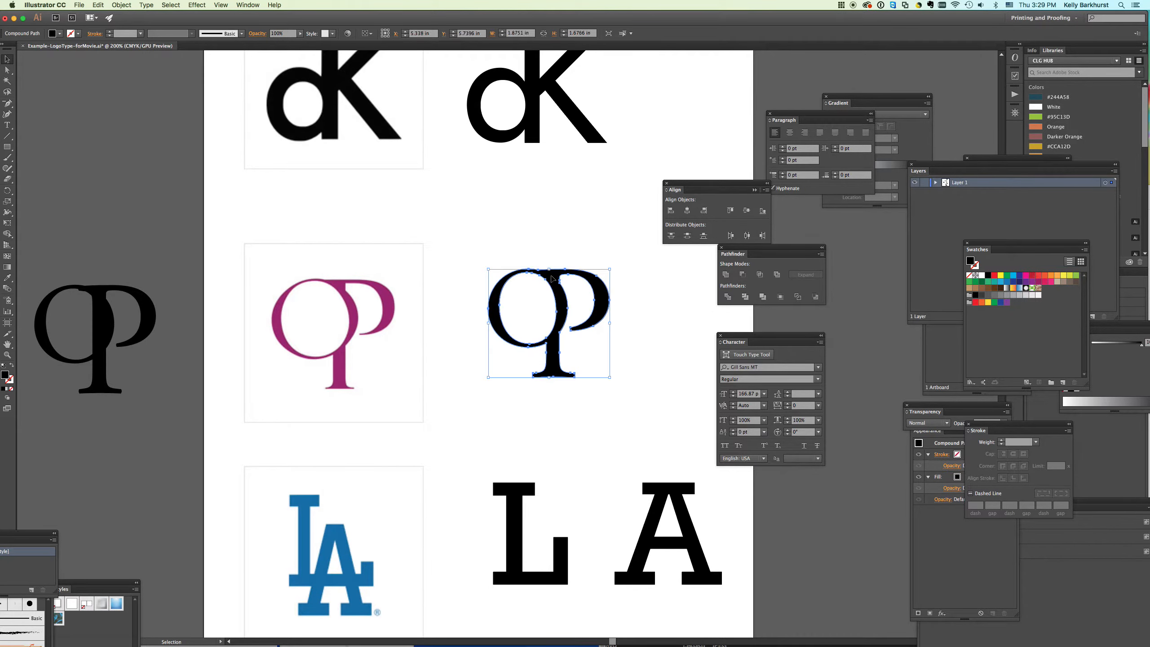
{"action": "left_click", "coordinate": [8, 277]}
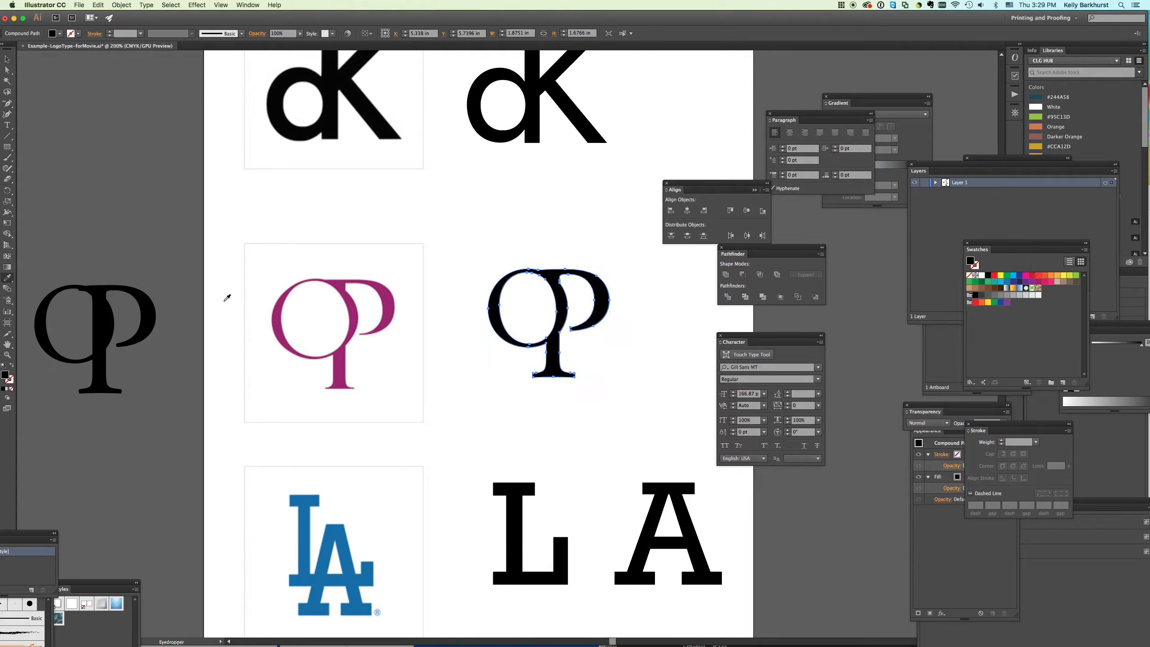
{"action": "left_click", "coordinate": [280, 310]}
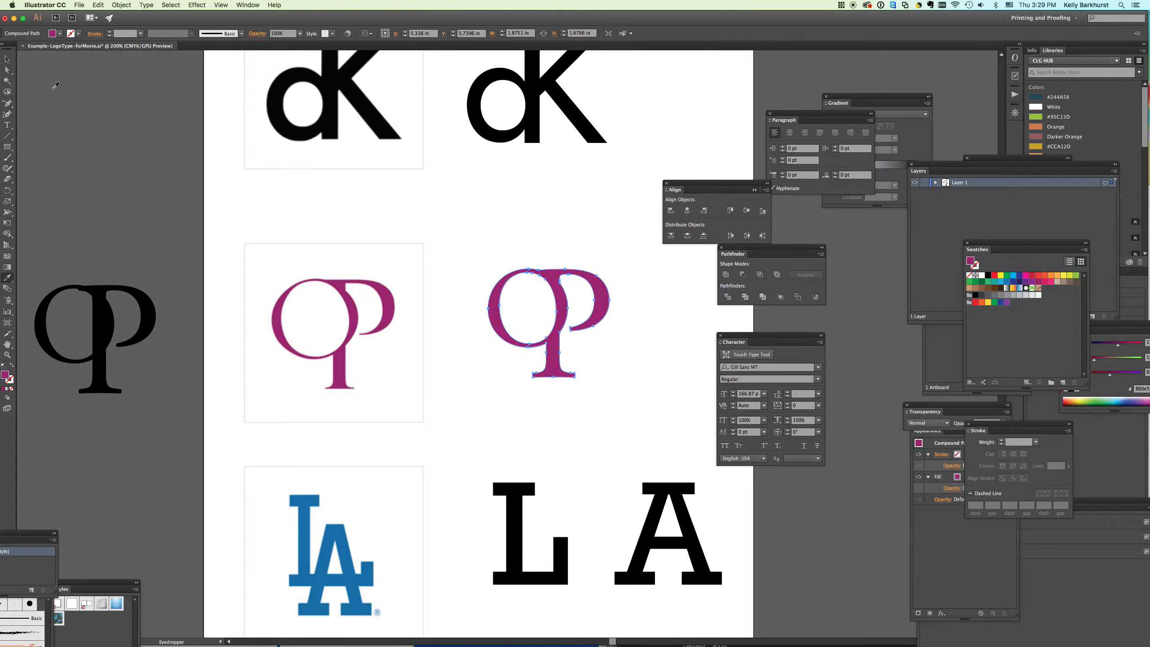
{"action": "left_click", "coordinate": [8, 59]}
{"action": "left_click", "coordinate": [58, 106]}
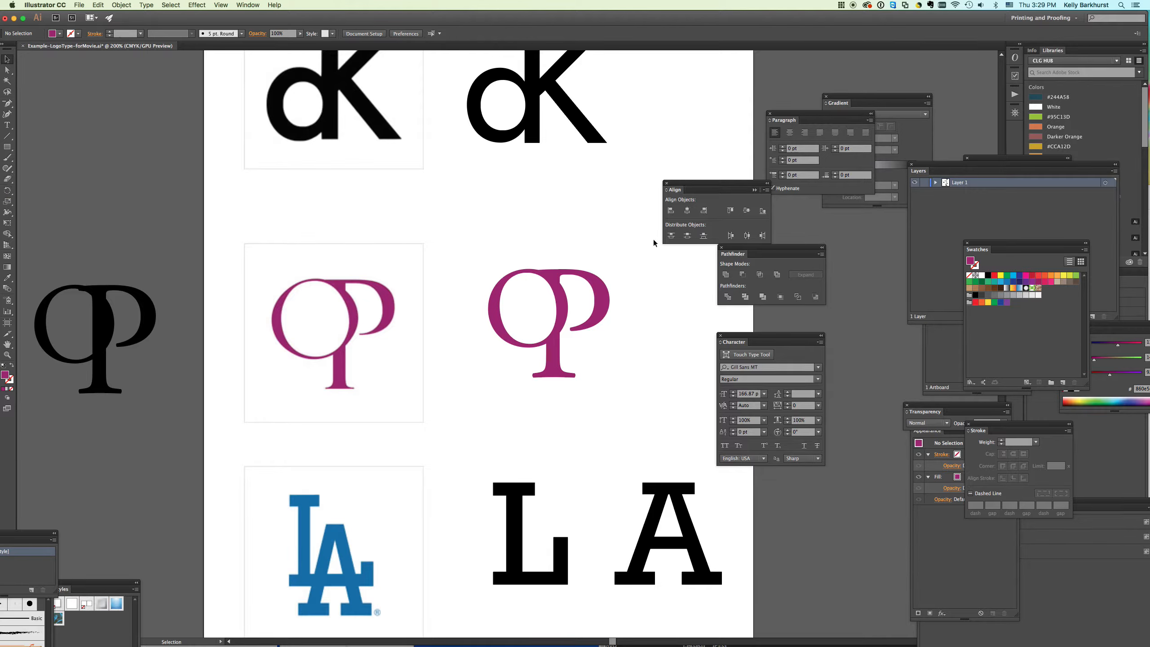
- Duplicate the L and A text and place the backup copies on the pasteboard outside the artboard
{"action": "left_click_drag", "start_coordinate": [562, 513], "coordinate": [559, 261]}
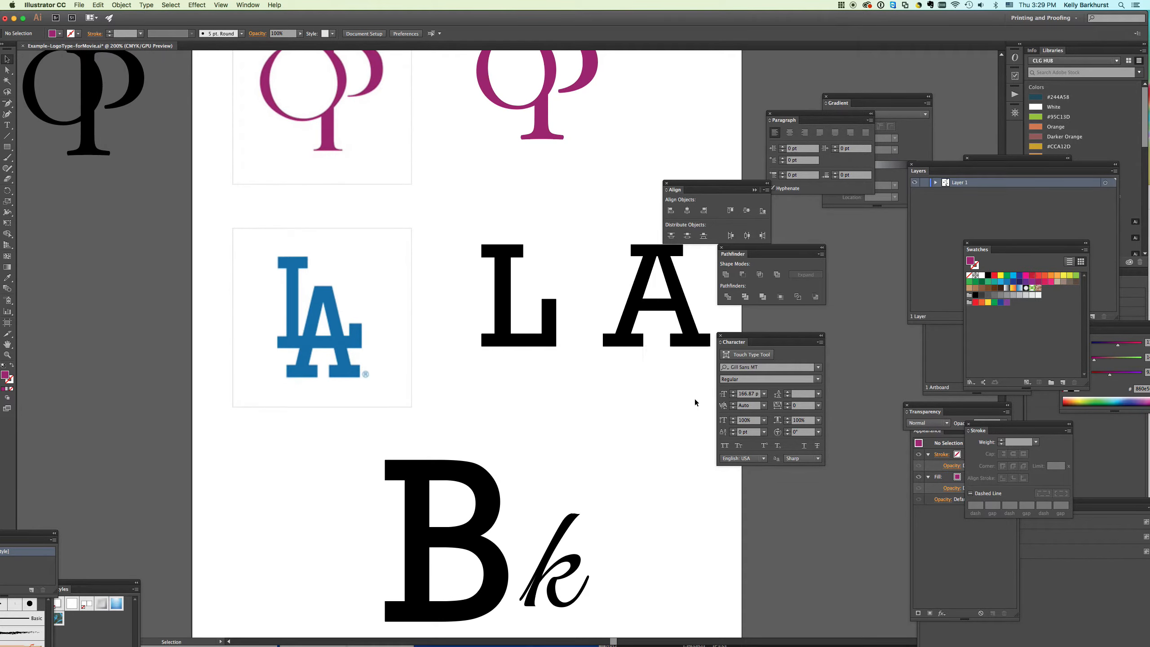
{"action": "left_click", "coordinate": [506, 340]}
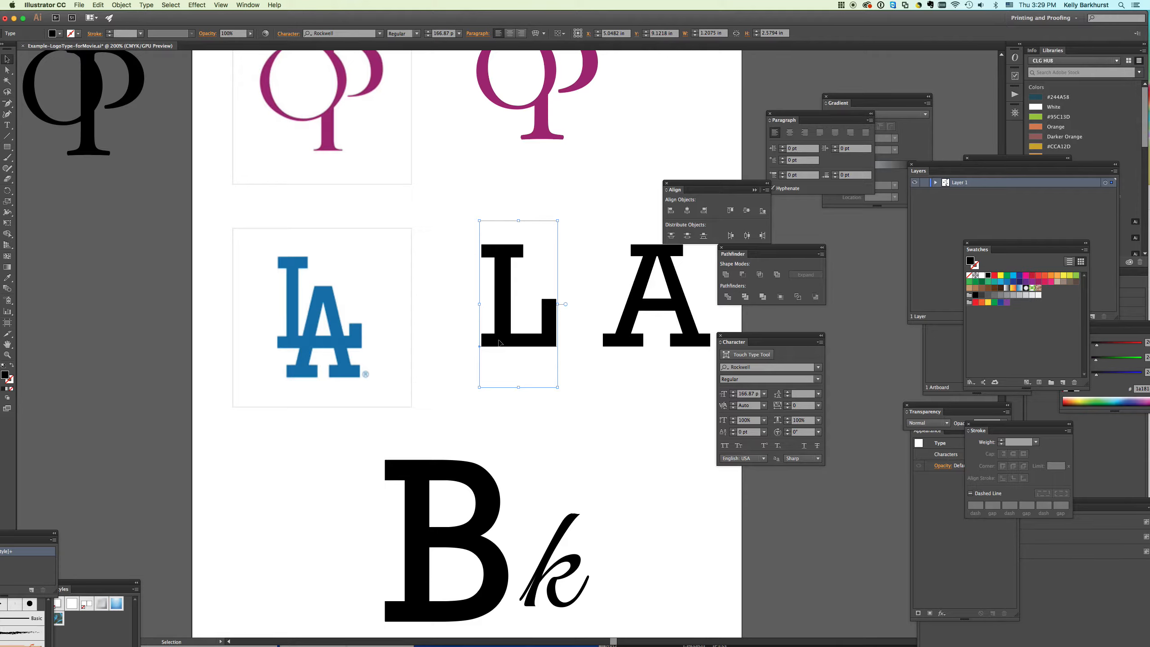
{"action": "left_click", "coordinate": [633, 329], "text": "shift"}
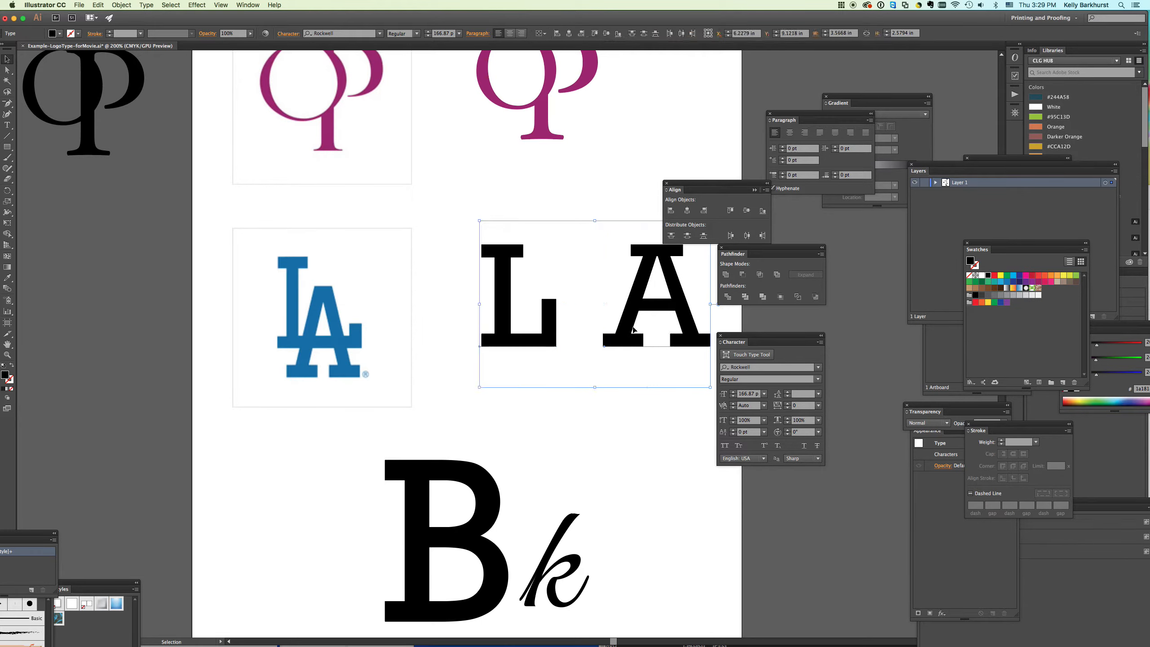
{"action": "key", "text": "a"}
{"action": "key", "text": "super+c"}
{"action": "key", "text": "super+v"}
{"action": "left_click_drag", "start_coordinate": [507, 366], "coordinate": [91, 316]}
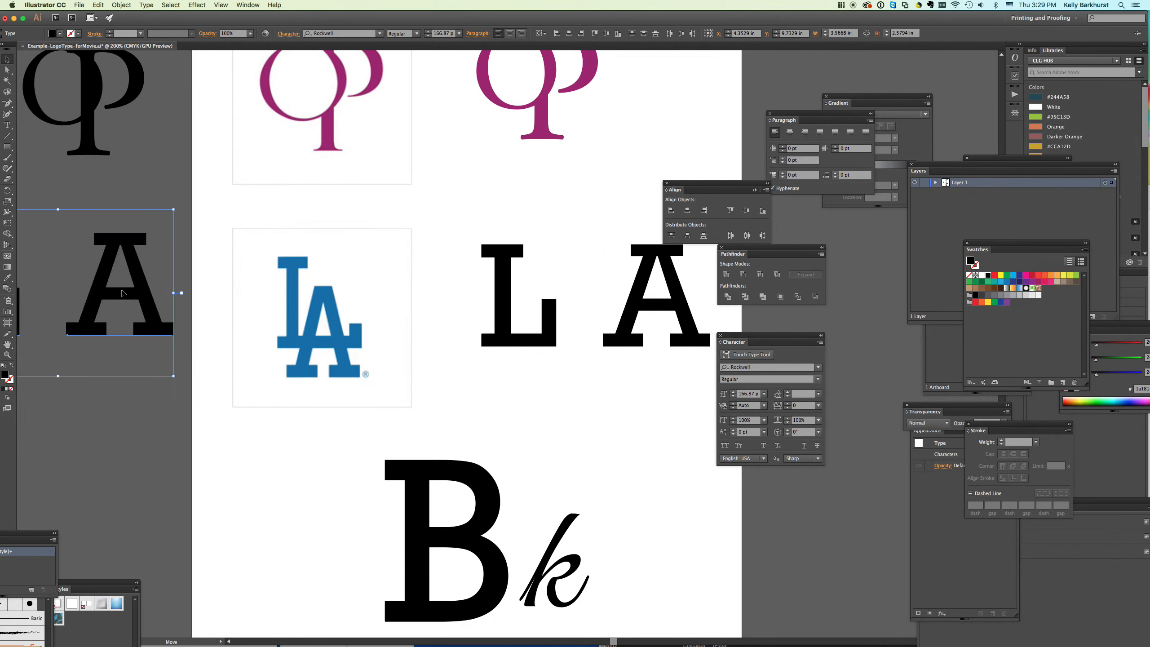
- Place the L over the L in the blue LA reference logo and scale it to about 150 pt
{"action": "left_click", "coordinate": [532, 353]}
{"action": "left_click_drag", "start_coordinate": [532, 351], "coordinate": [339, 377]}
{"action": "left_click_drag", "start_coordinate": [307, 336], "coordinate": [310, 342]}
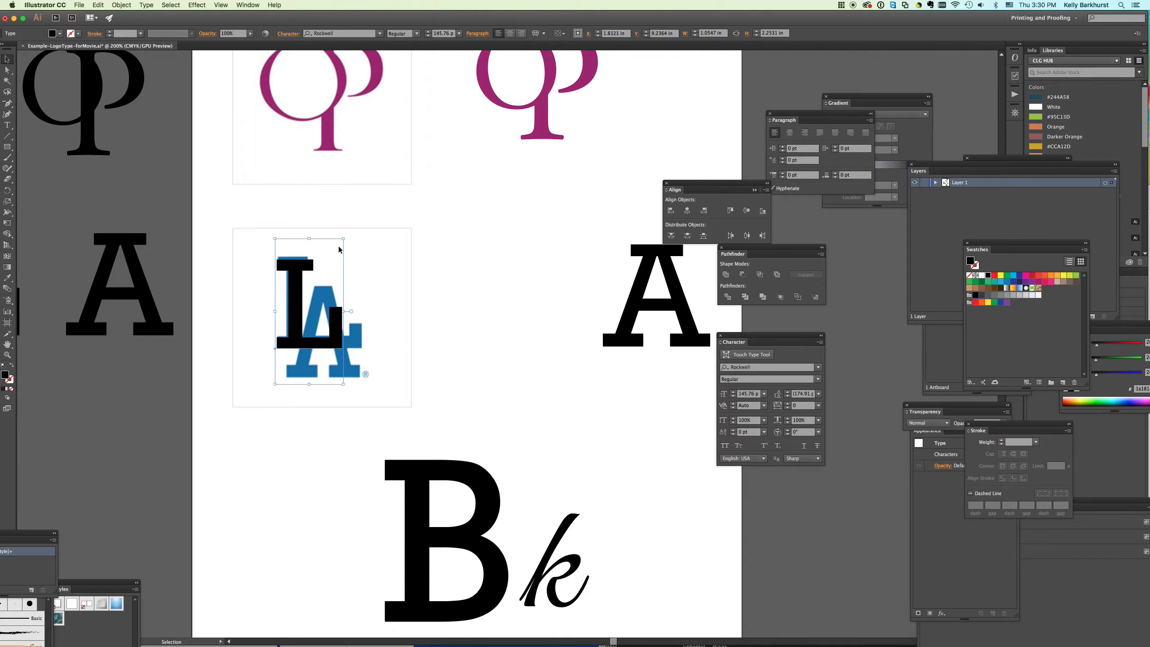
{"action": "left_click_drag", "start_coordinate": [343, 238], "coordinate": [345, 233]}
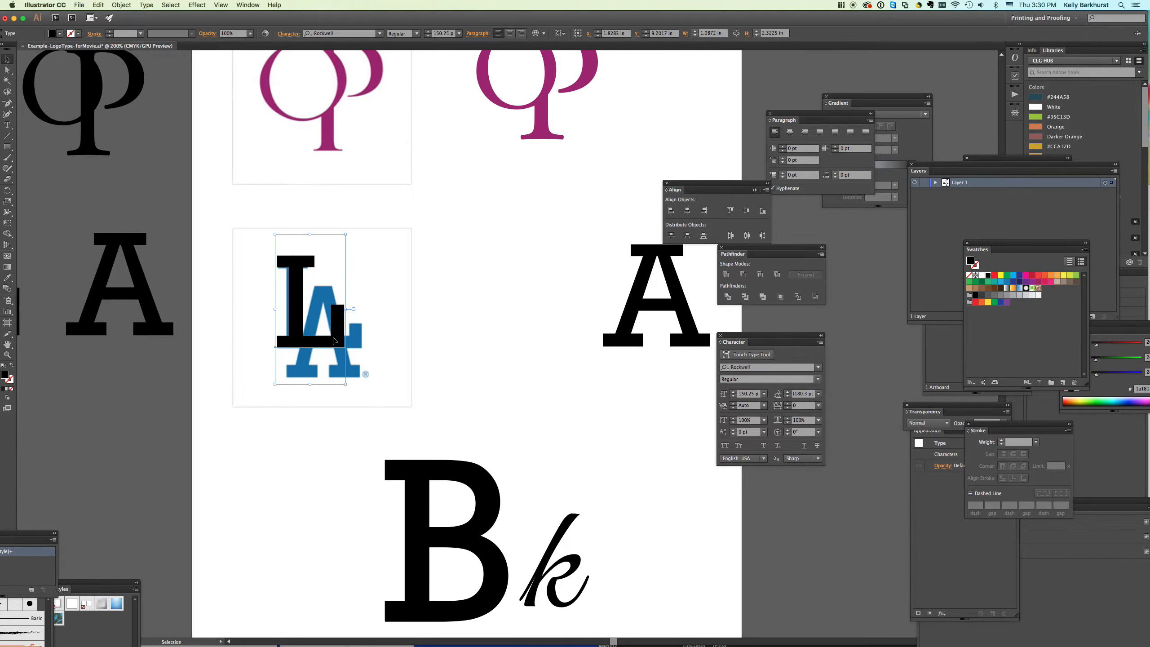
- Move the L off the LA reference to the space beside it and bring the A closer to the L
{"action": "left_click_drag", "start_coordinate": [334, 340], "coordinate": [519, 340]}
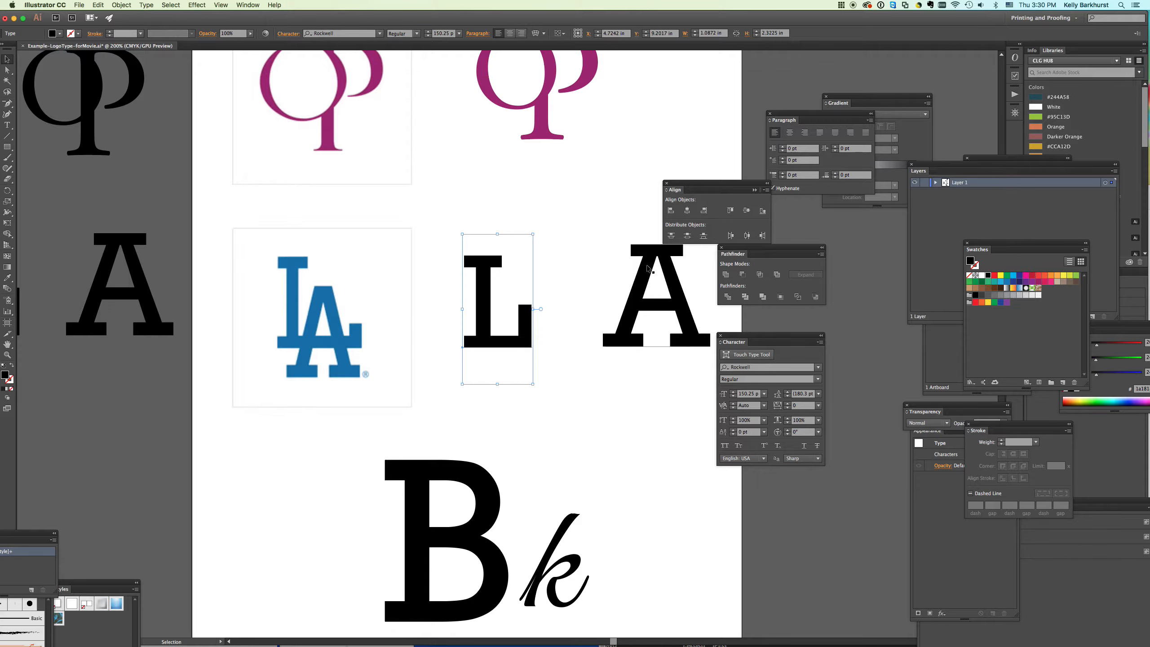
{"action": "left_click", "coordinate": [618, 260]}
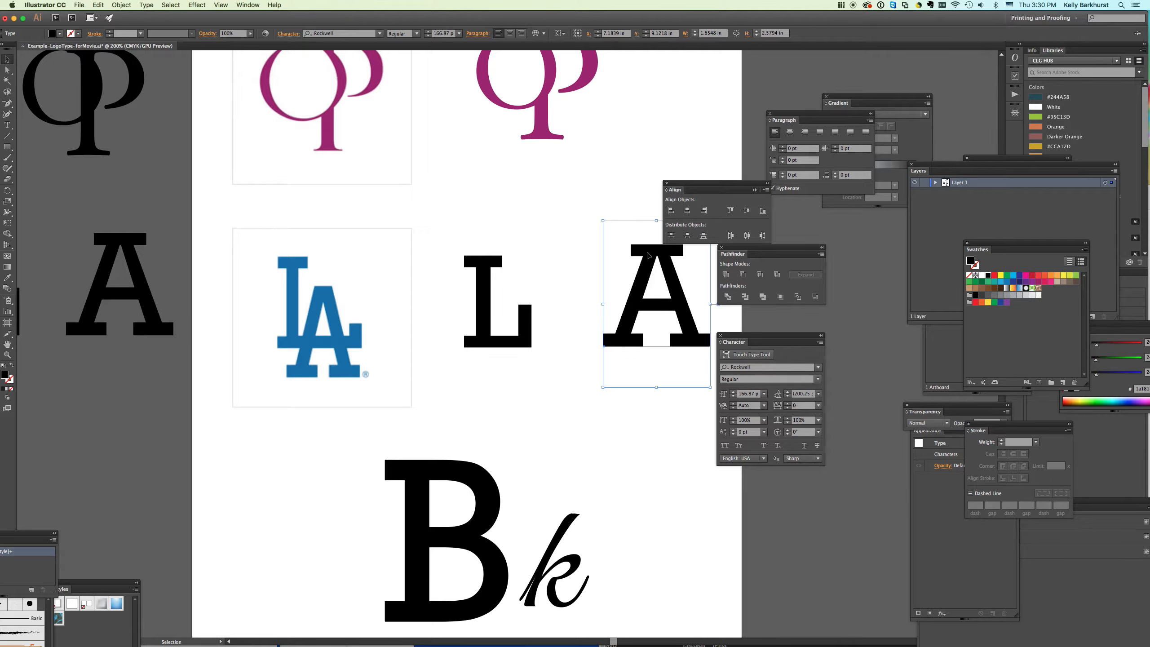
{"action": "left_click_drag", "start_coordinate": [623, 340], "coordinate": [581, 346]}
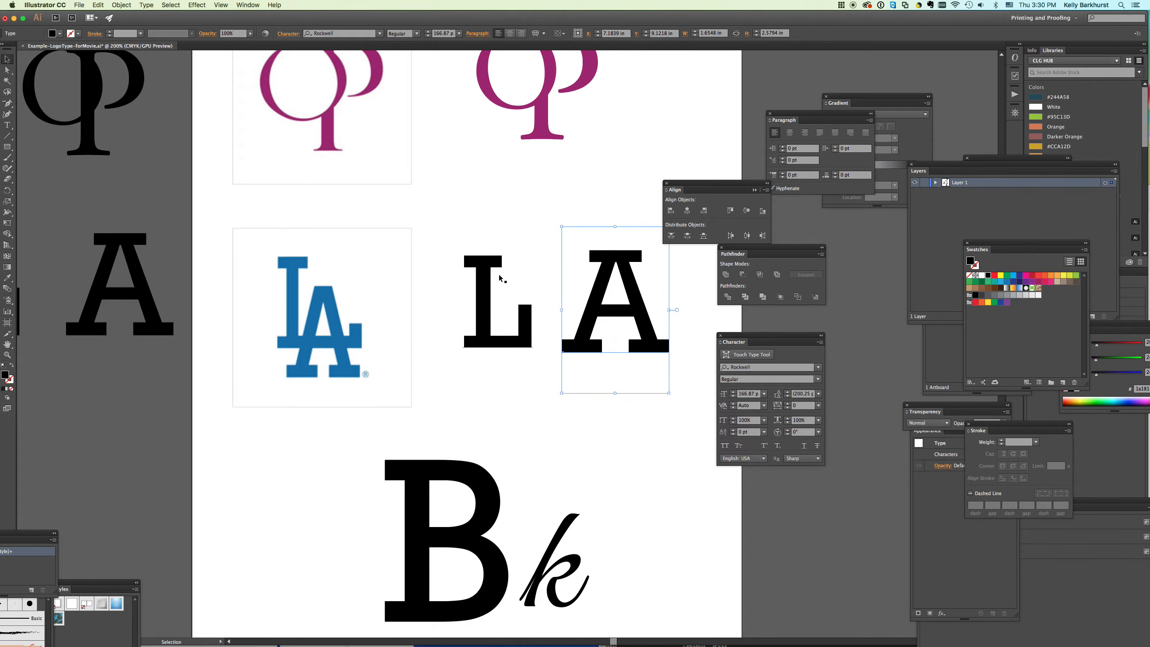
{"action": "left_click", "coordinate": [471, 230]}
{"action": "left_click_drag", "start_coordinate": [470, 231], "coordinate": [688, 329]}
{"action": "left_click", "coordinate": [683, 313]}
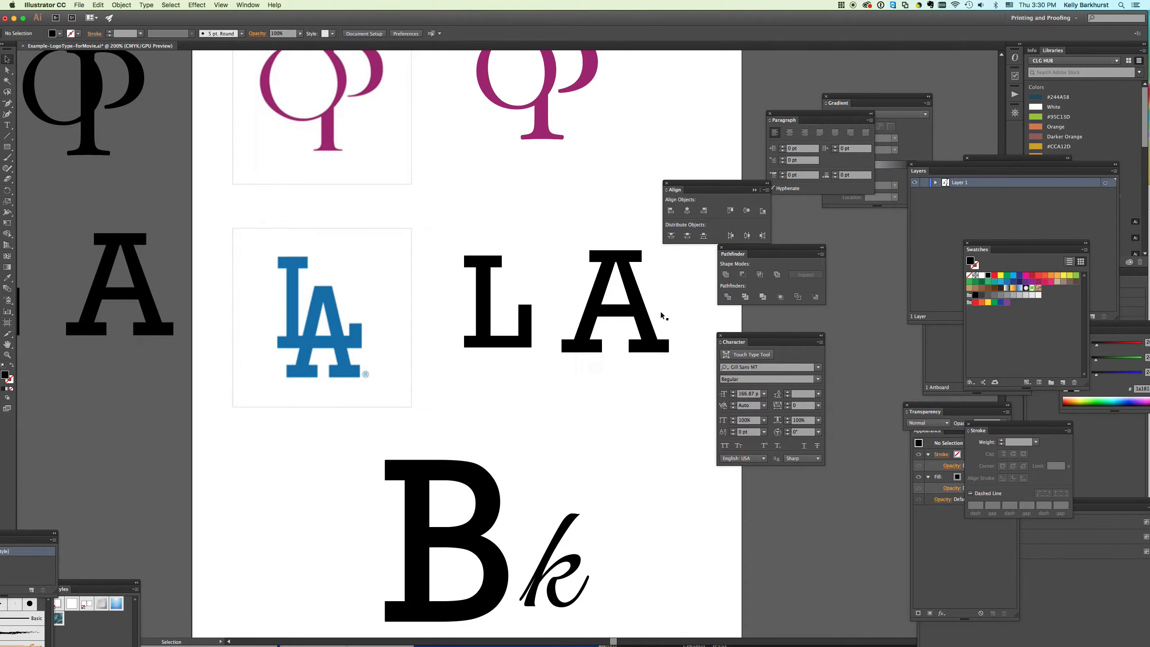
- Overlay the A on the reference logo's A, scale it down slightly to match, and move it back beside the L
{"action": "left_click_drag", "start_coordinate": [577, 325], "coordinate": [284, 358]}
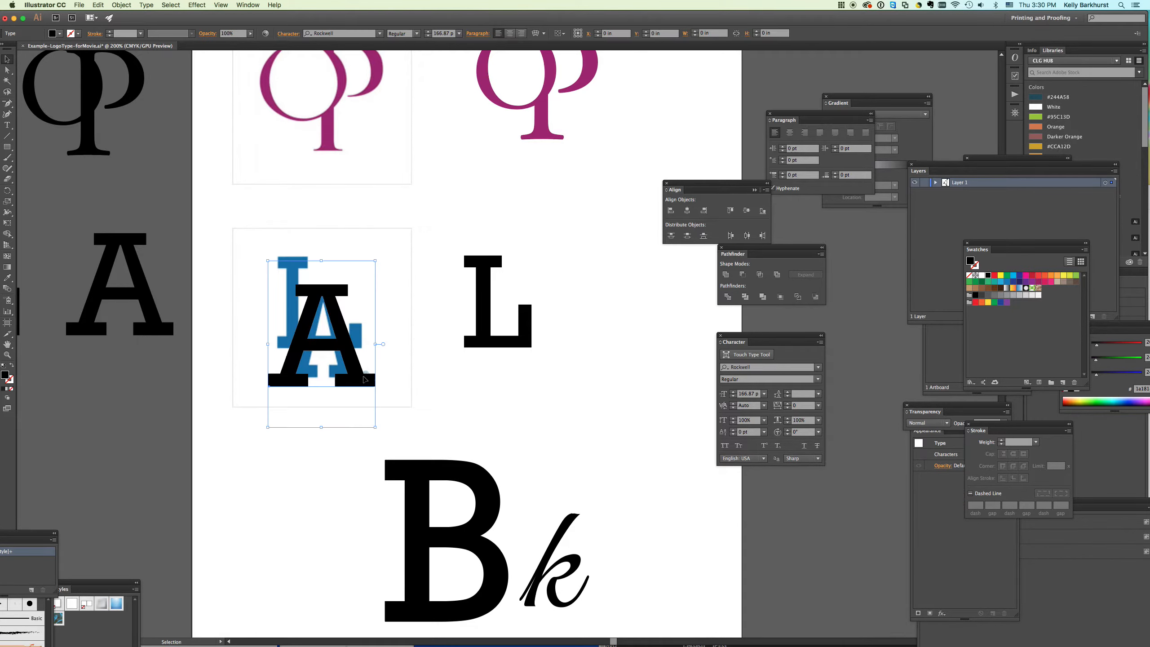
{"action": "left_click_drag", "start_coordinate": [375, 426], "coordinate": [369, 416]}
{"action": "left_click_drag", "start_coordinate": [352, 372], "coordinate": [653, 369]}
- Convert the L and A type beside the LA reference to outlines
{"action": "left_click", "coordinate": [556, 226]}
{"action": "left_click_drag", "start_coordinate": [461, 233], "coordinate": [671, 397]}
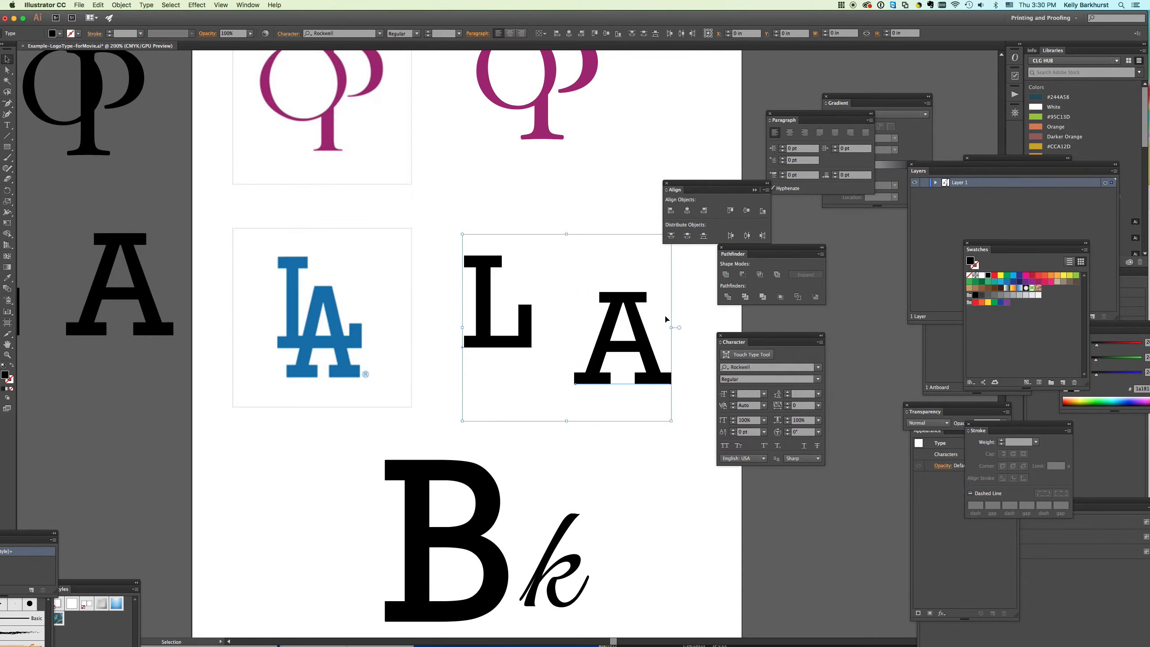
{"action": "left_click", "coordinate": [147, 5]}
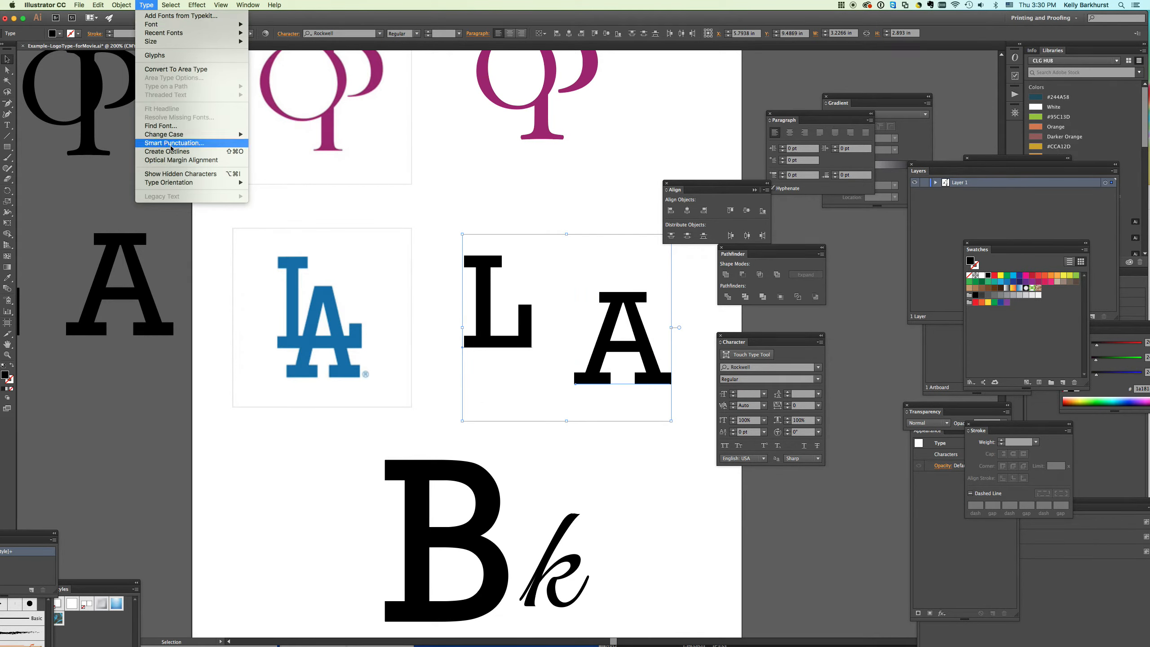
{"action": "left_click", "coordinate": [190, 152]}
{"action": "left_click", "coordinate": [589, 211]}
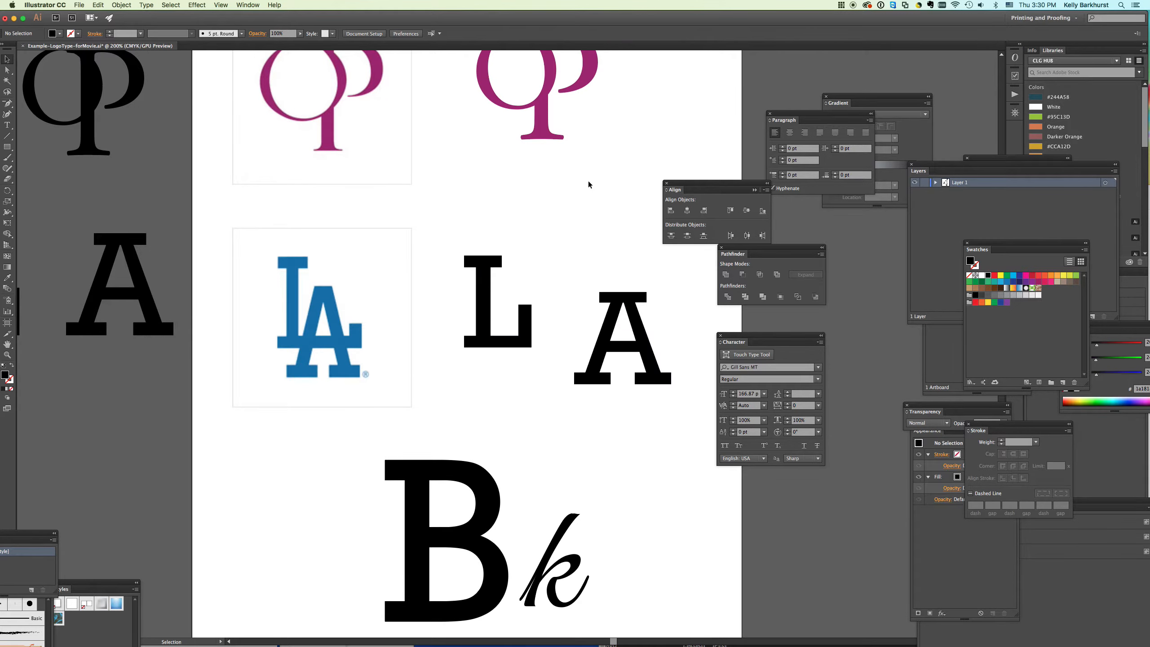
- Overlap the outlined L with the A and recolor the A with blue sampled from the LA reference logo
{"action": "left_click_drag", "start_coordinate": [513, 342], "coordinate": [614, 347]}
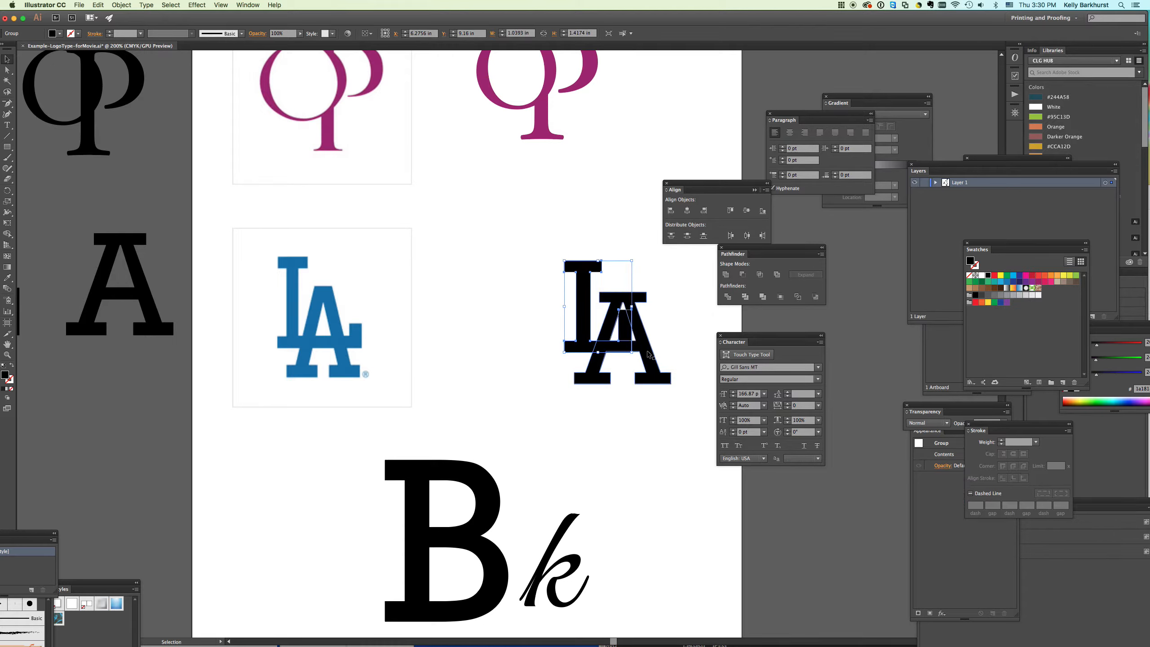
{"action": "left_click", "coordinate": [581, 366]}
{"action": "left_click", "coordinate": [7, 277]}
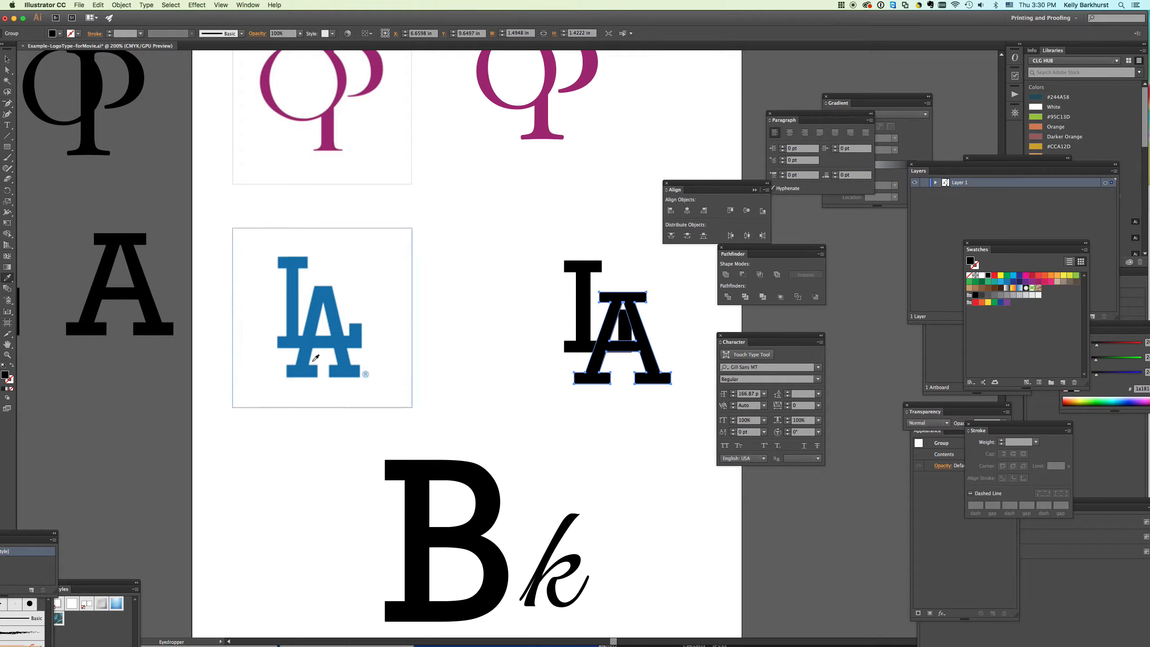
{"action": "left_click", "coordinate": [311, 356]}
{"action": "key", "text": "v"}
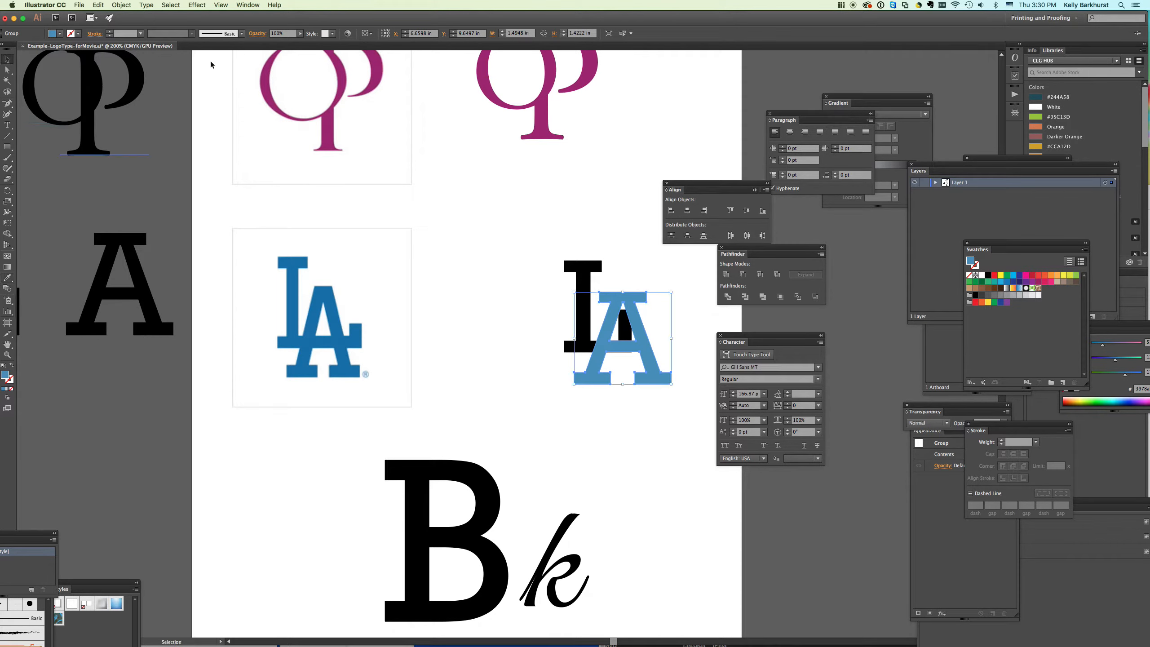
- Bring the black L to the front so it overlaps the blue A
{"action": "left_click", "coordinate": [584, 278]}
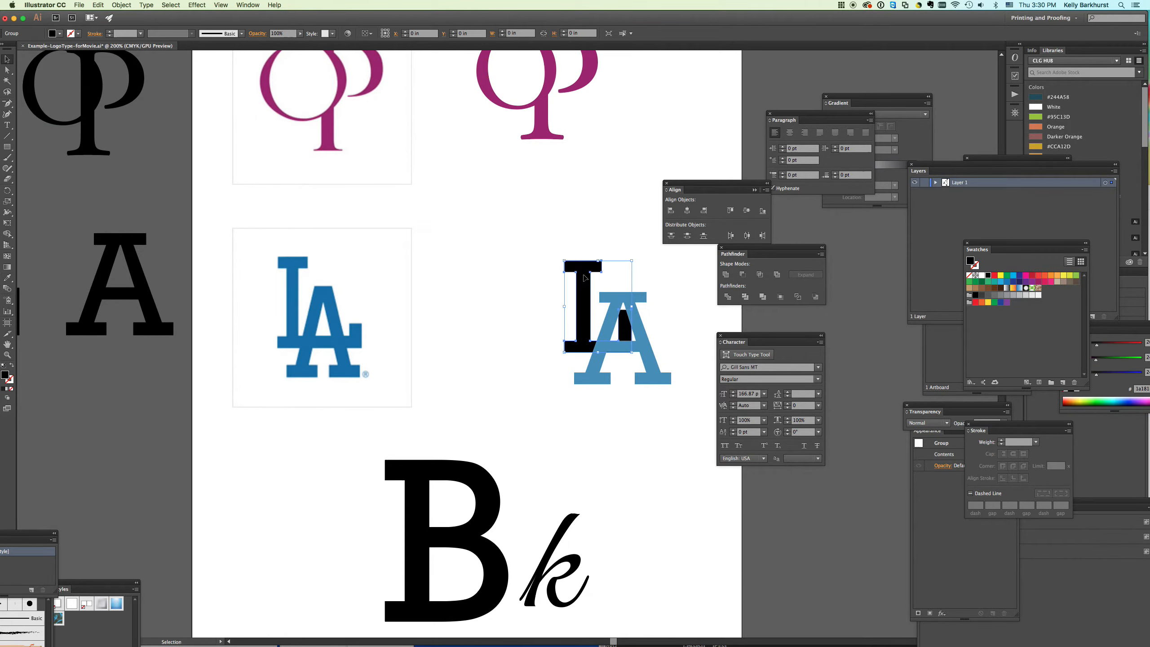
{"action": "left_click", "coordinate": [121, 5]}
{"action": "mouse_move", "coordinate": [181, 24]}
{"action": "left_click", "coordinate": [230, 25]}
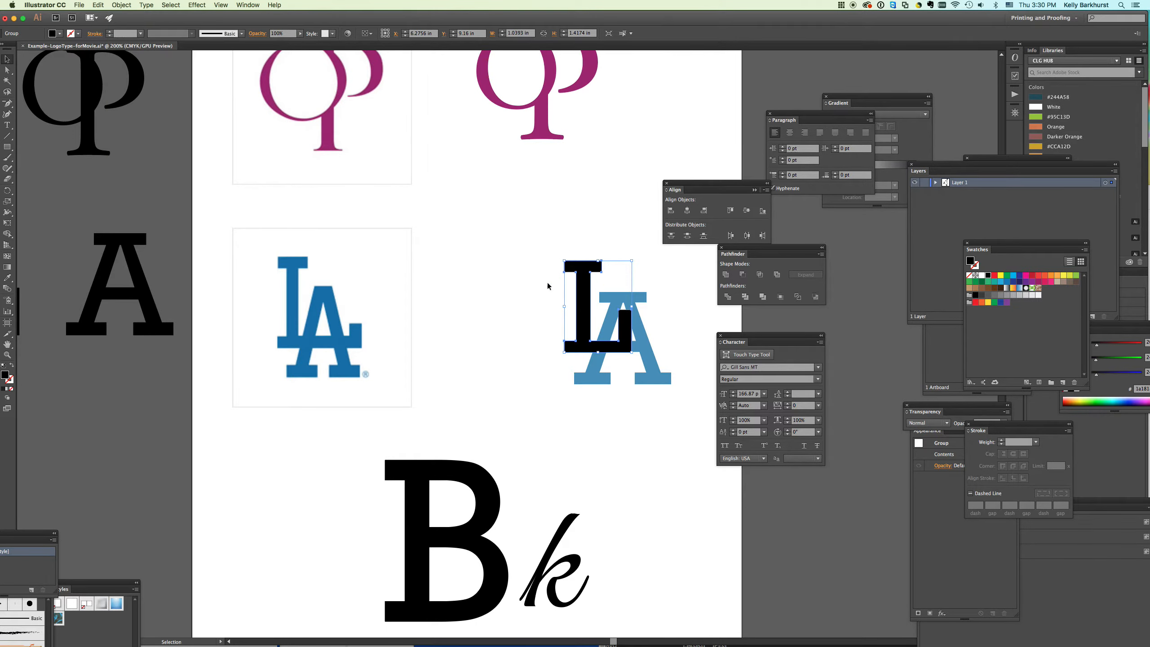
{"action": "left_click", "coordinate": [516, 279]}
- Try to lengthen the L's foot by moving anchor points of its upright serif, and undo the attempts
{"action": "key", "text": "a"}
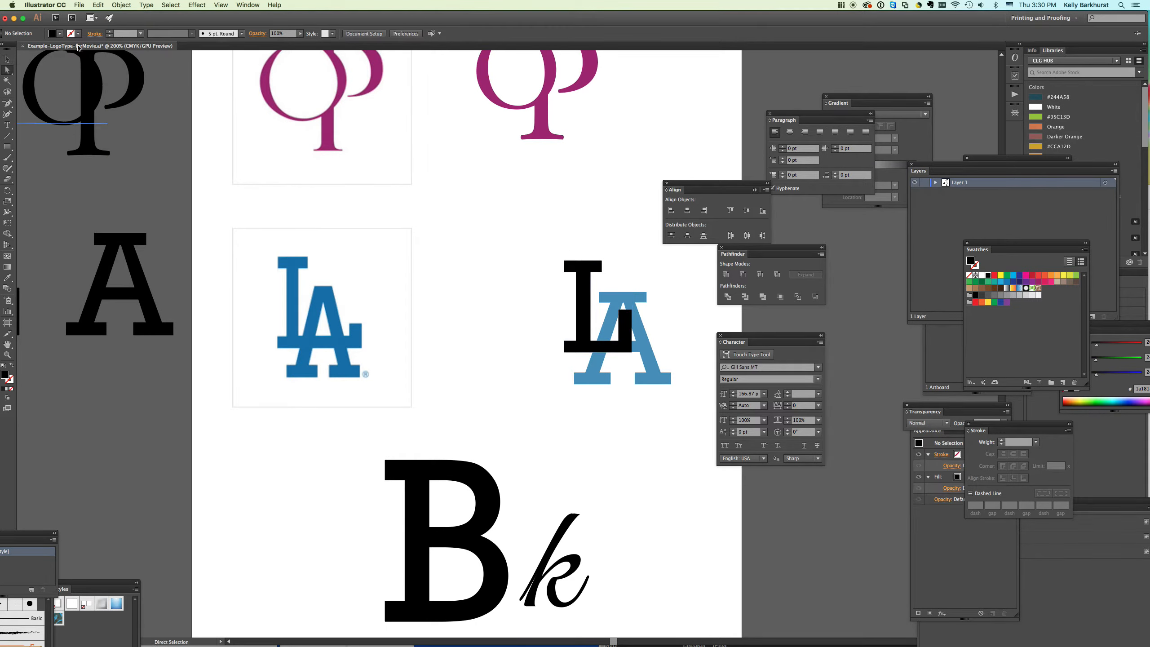
{"action": "left_click", "coordinate": [621, 312]}
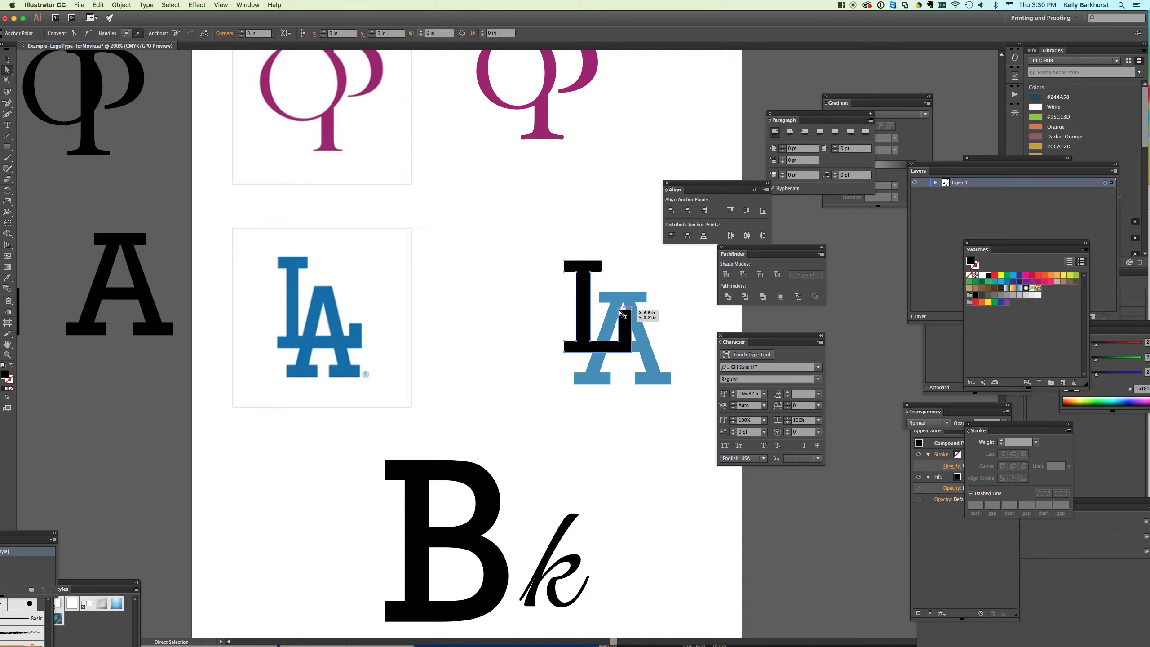
{"action": "left_click", "coordinate": [632, 353]}
{"action": "left_click_drag", "start_coordinate": [634, 317], "coordinate": [654, 335]}
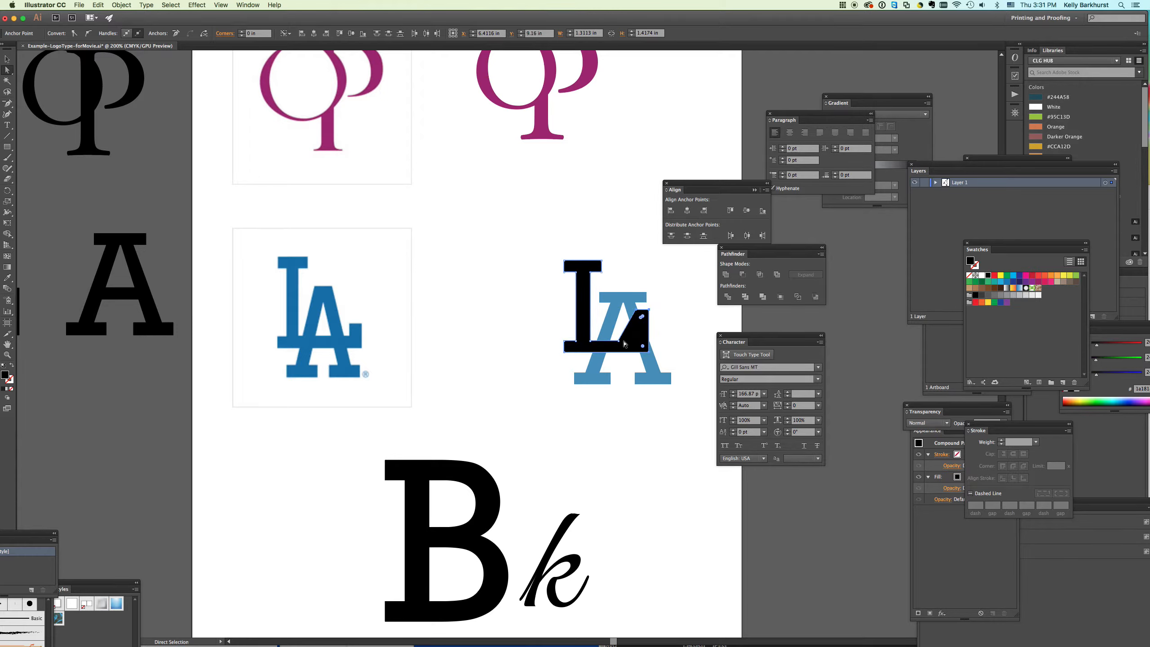
{"action": "key", "text": "super+z"}
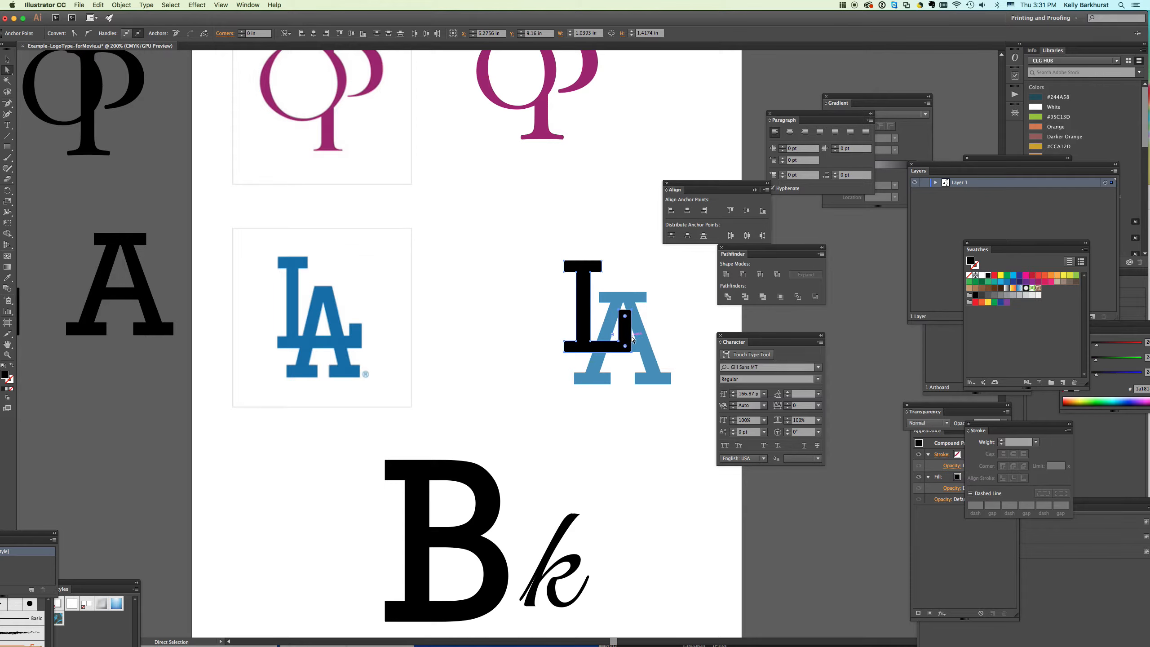
{"action": "key", "text": "super"}
{"action": "left_click_drag", "start_coordinate": [633, 337], "coordinate": [668, 331]}
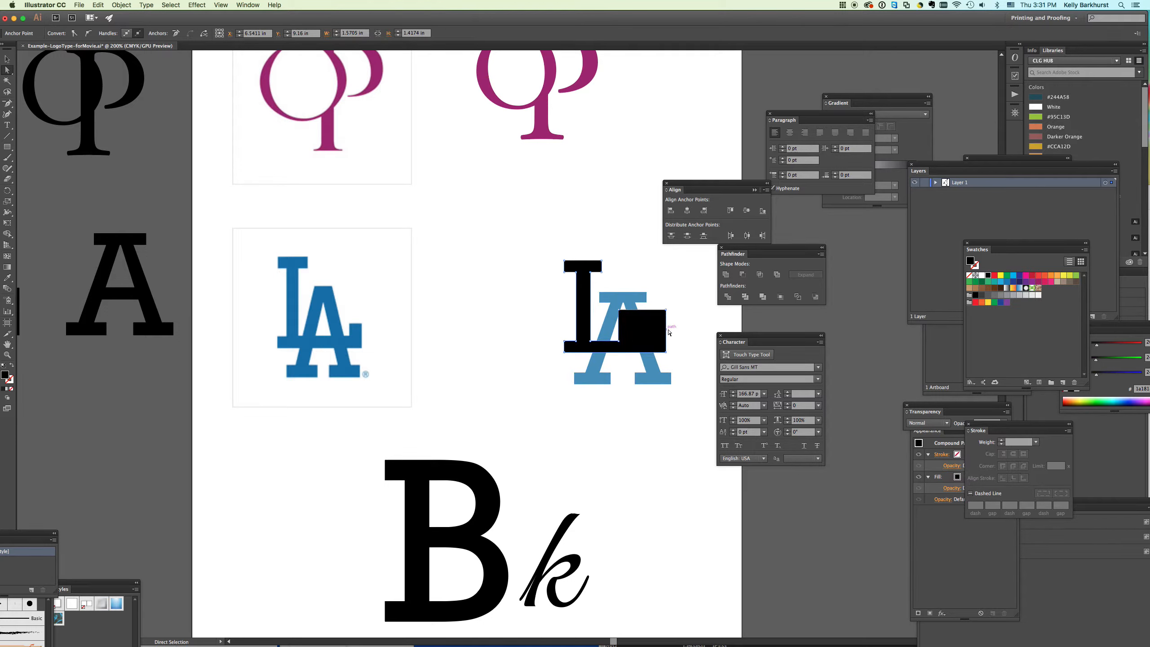
{"action": "key", "text": "super+z"}
{"action": "left_click", "coordinate": [673, 319]}
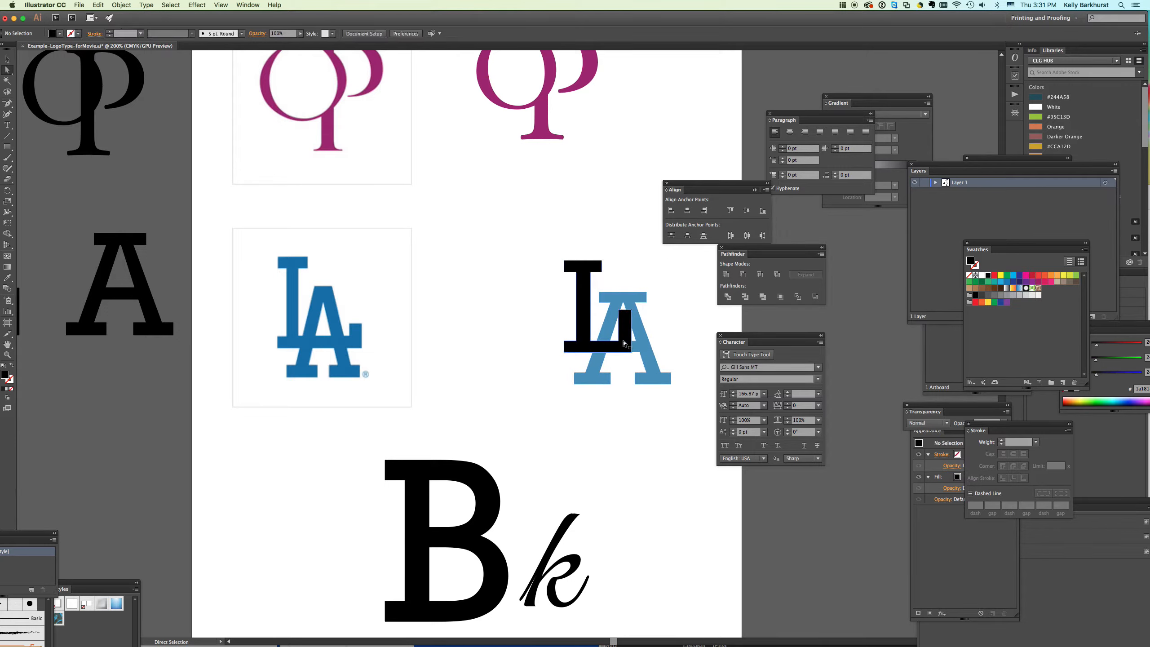
- Lengthen the L's foot horizontally by moving all anchor points of its upright serif past the A's leg, making the L about 1.67 in wide
{"action": "left_click", "coordinate": [619, 340]}
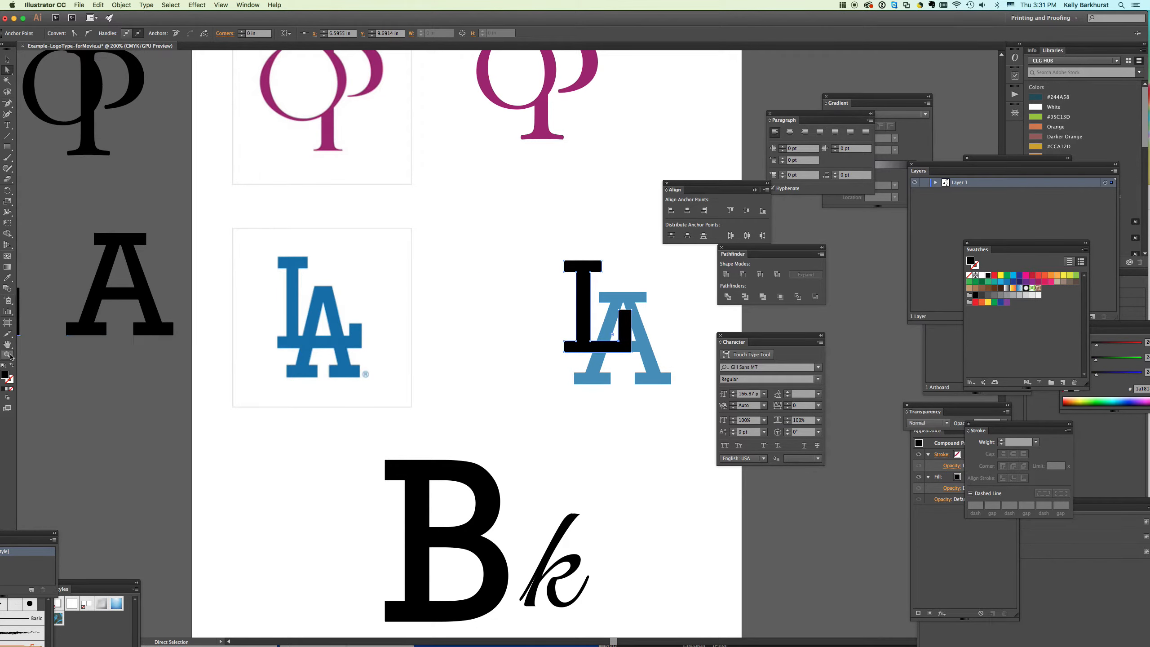
{"action": "key", "text": "z"}
{"action": "left_click", "coordinate": [608, 340]}
{"action": "left_click_drag", "start_coordinate": [535, 349], "coordinate": [522, 336]}
{"action": "left_click_drag", "start_coordinate": [472, 284], "coordinate": [455, 244]}
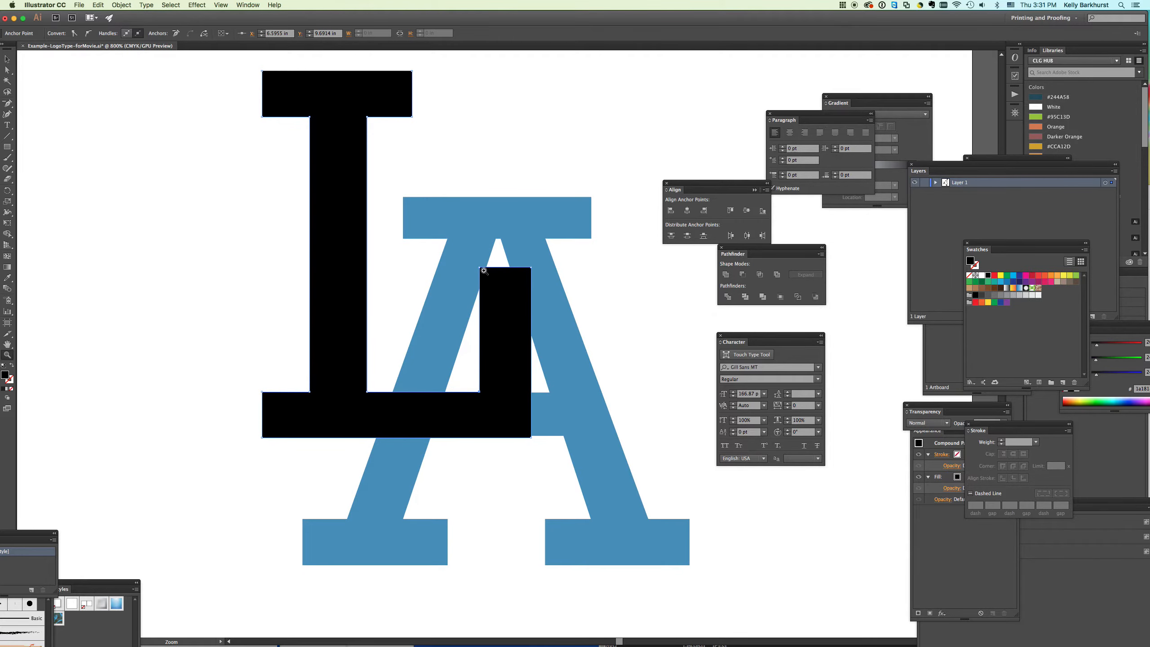
{"action": "key", "text": "a"}
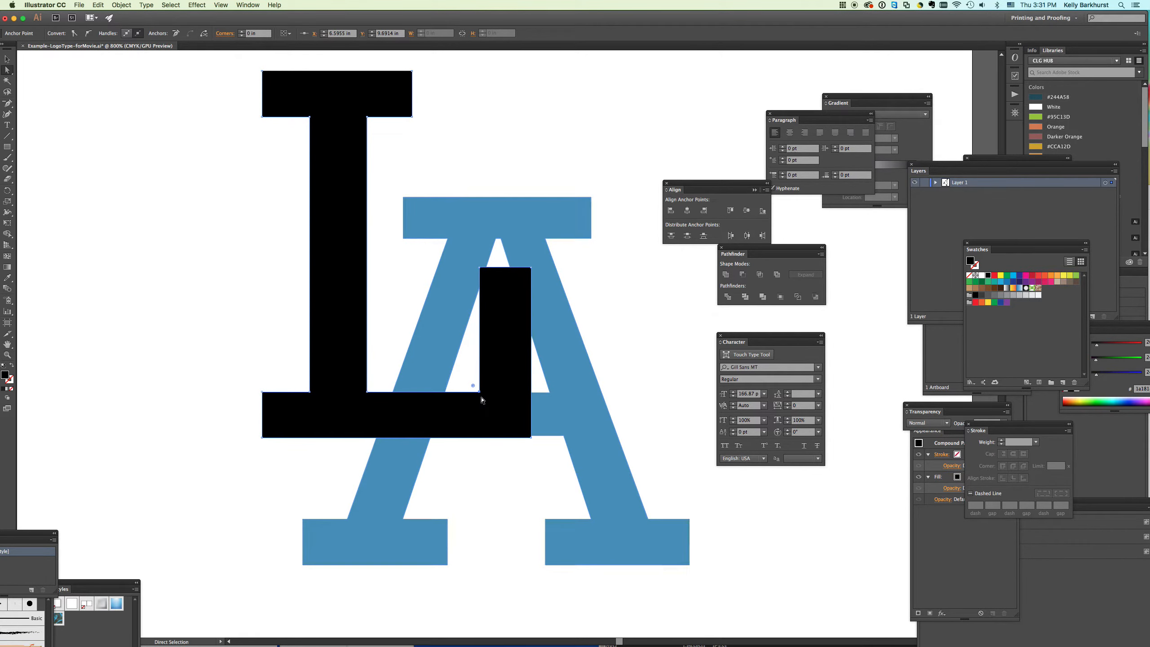
{"action": "left_click", "coordinate": [491, 271]}
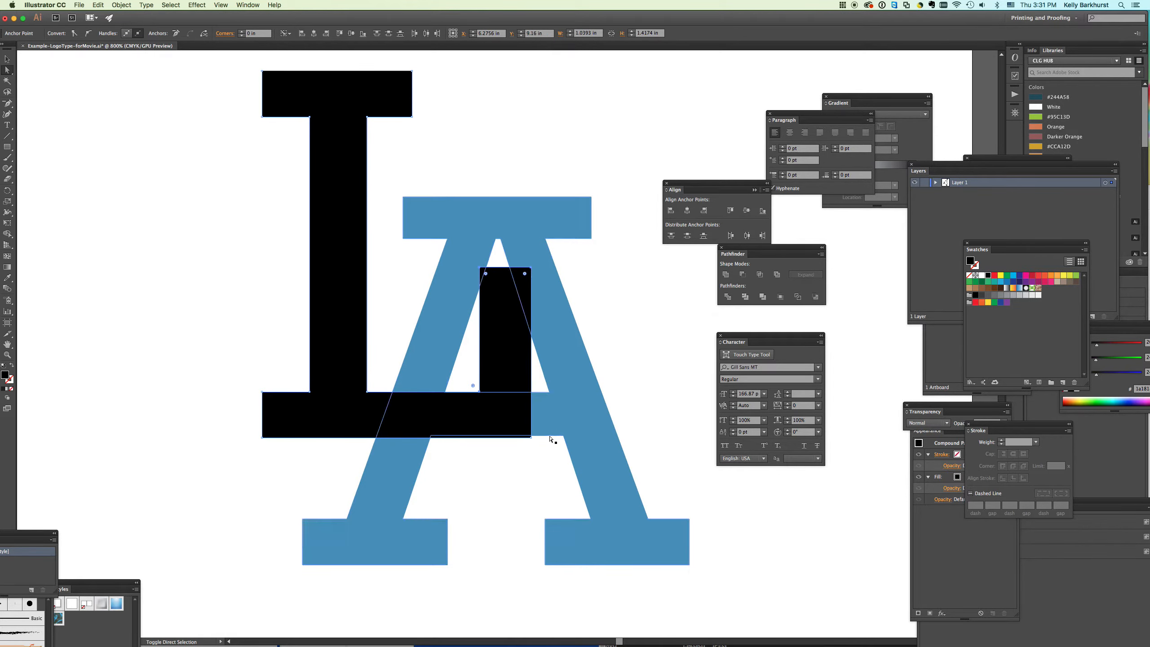
{"action": "left_click", "coordinate": [531, 437], "text": "shift"}
{"action": "left_click_drag", "start_coordinate": [533, 357], "coordinate": [706, 357]}
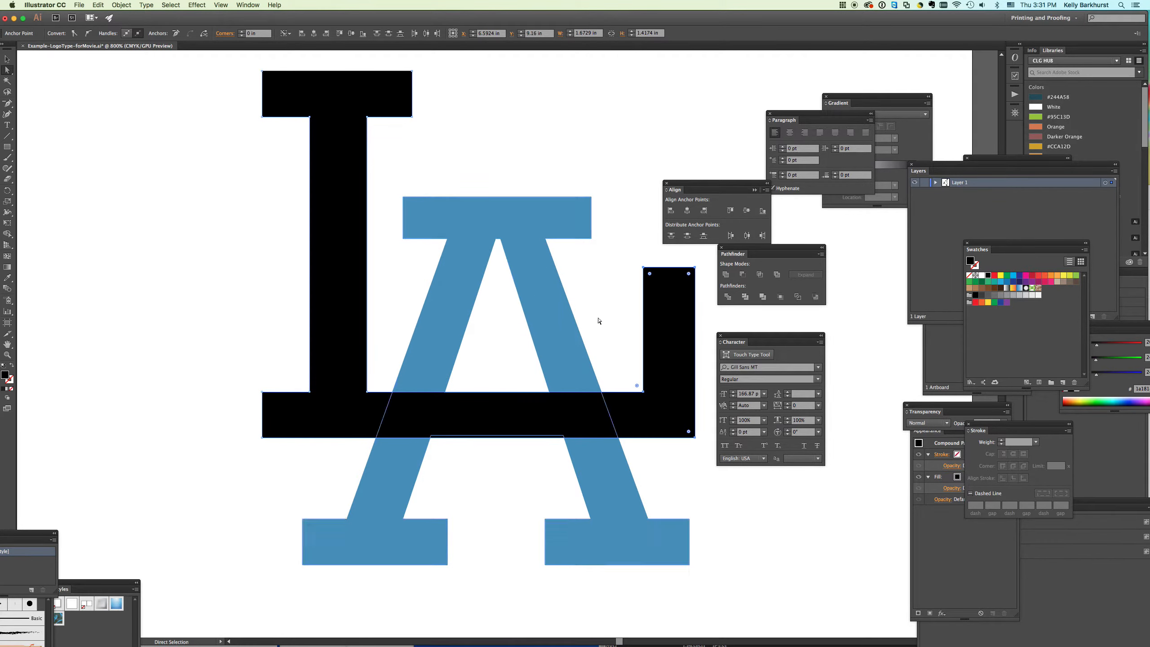
{"action": "left_click", "coordinate": [571, 136]}
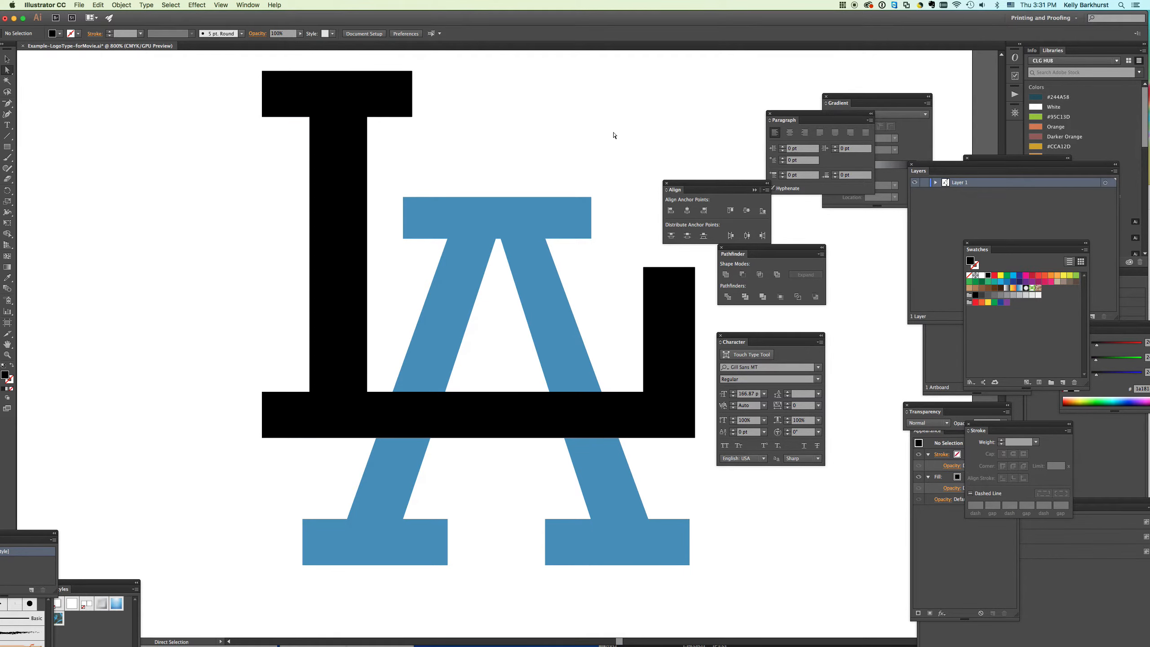
{"action": "left_click", "coordinate": [7, 59]}
{"action": "left_click", "coordinate": [449, 216]}
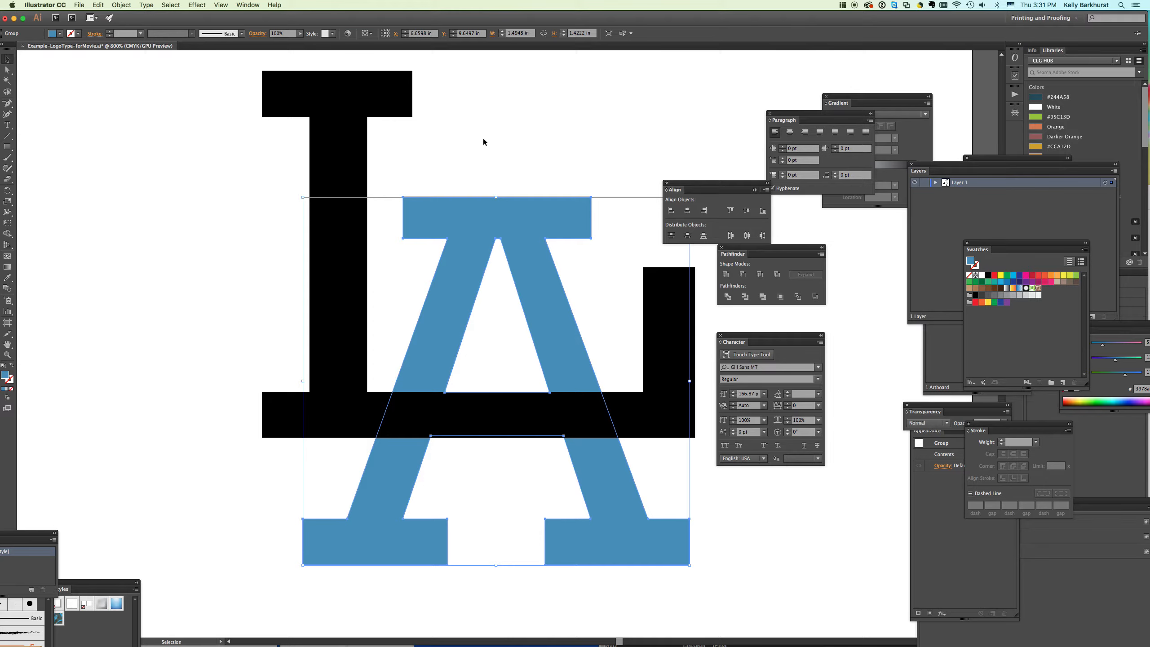
{"action": "left_click", "coordinate": [6, 137]}
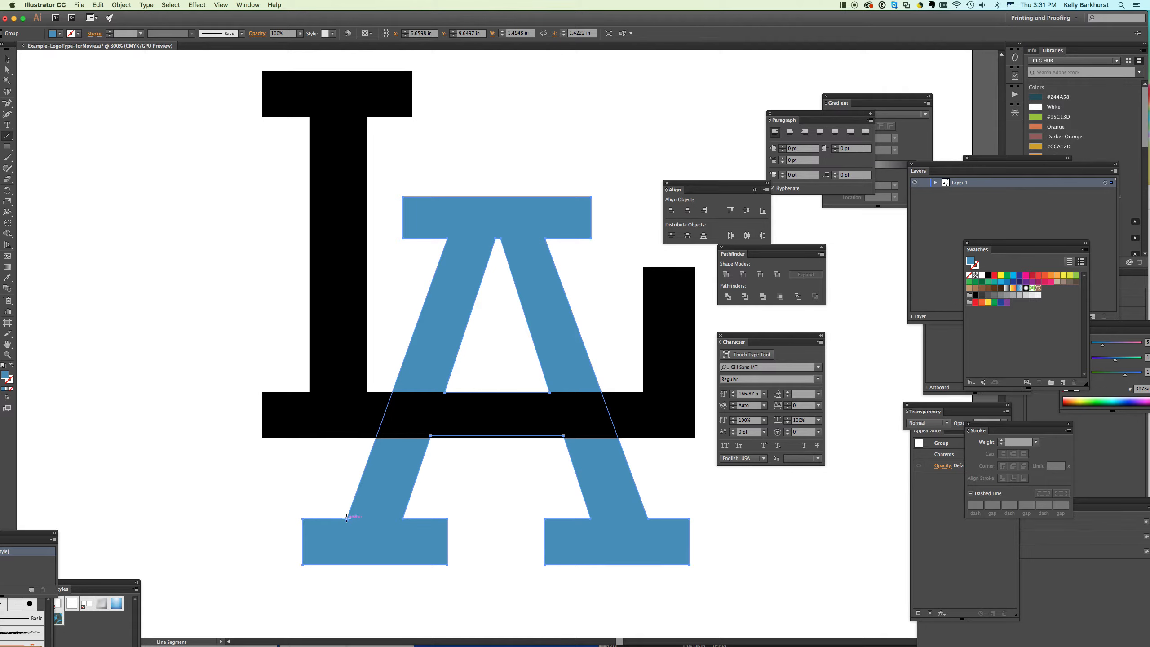
{"action": "key", "text": "shift+x"}
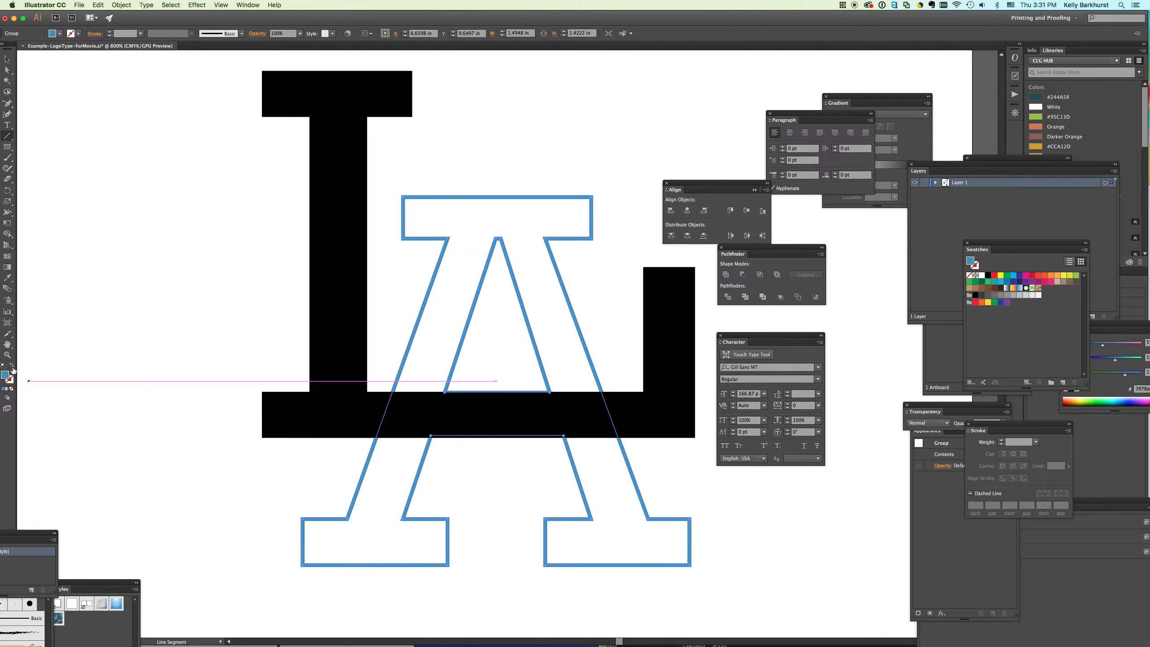
{"action": "key", "text": "shift+x"}
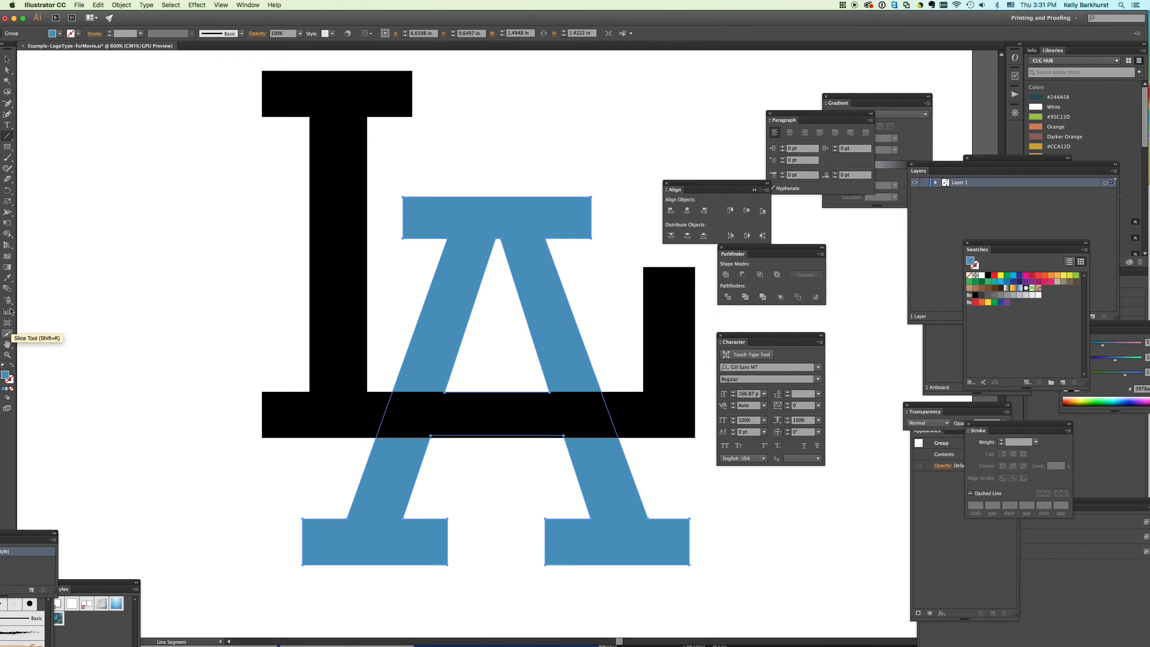
{"action": "left_click", "coordinate": [8, 59]}
{"action": "left_click", "coordinate": [56, 138]}
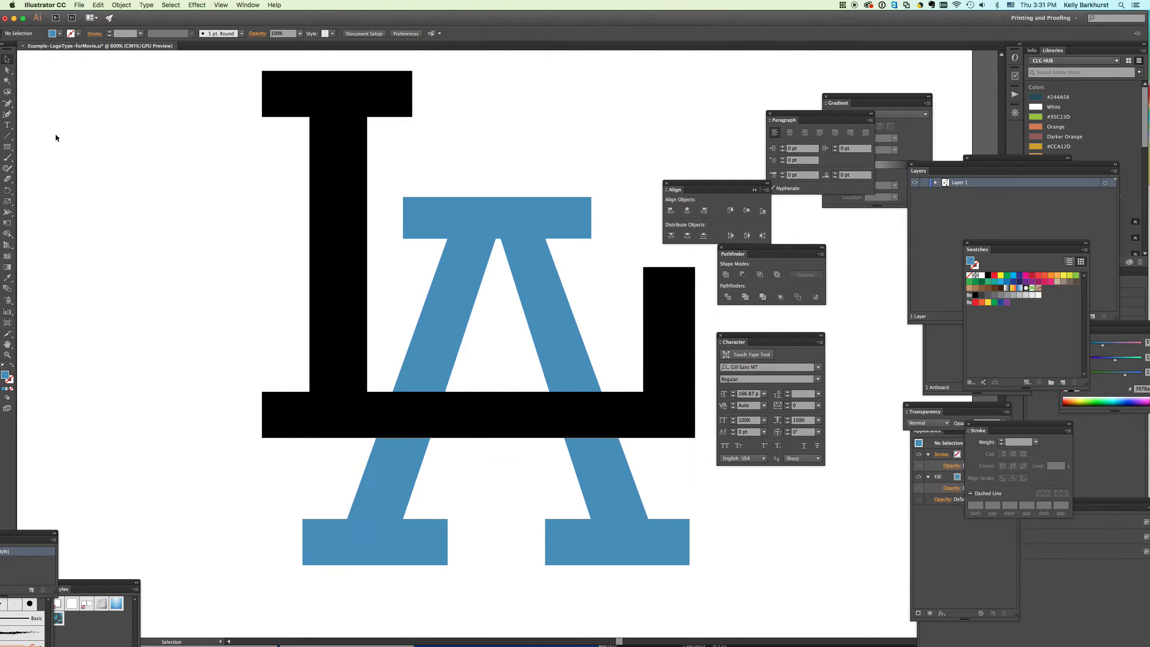
- With a red e02d2d stroke and no fill, draw a straight line along the A's outer left leg edge, extending past its top serif
{"action": "double_click", "coordinate": [10, 381]}
{"action": "left_click", "coordinate": [249, 218]}
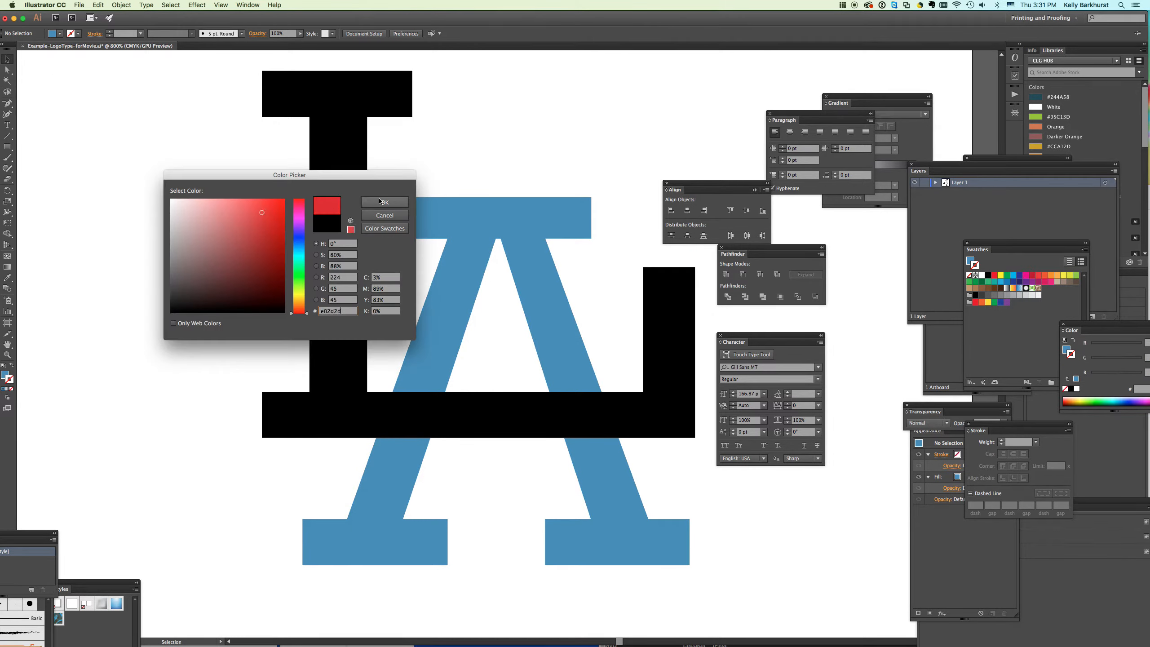
{"action": "left_click", "coordinate": [385, 202]}
{"action": "double_click", "coordinate": [7, 377]}
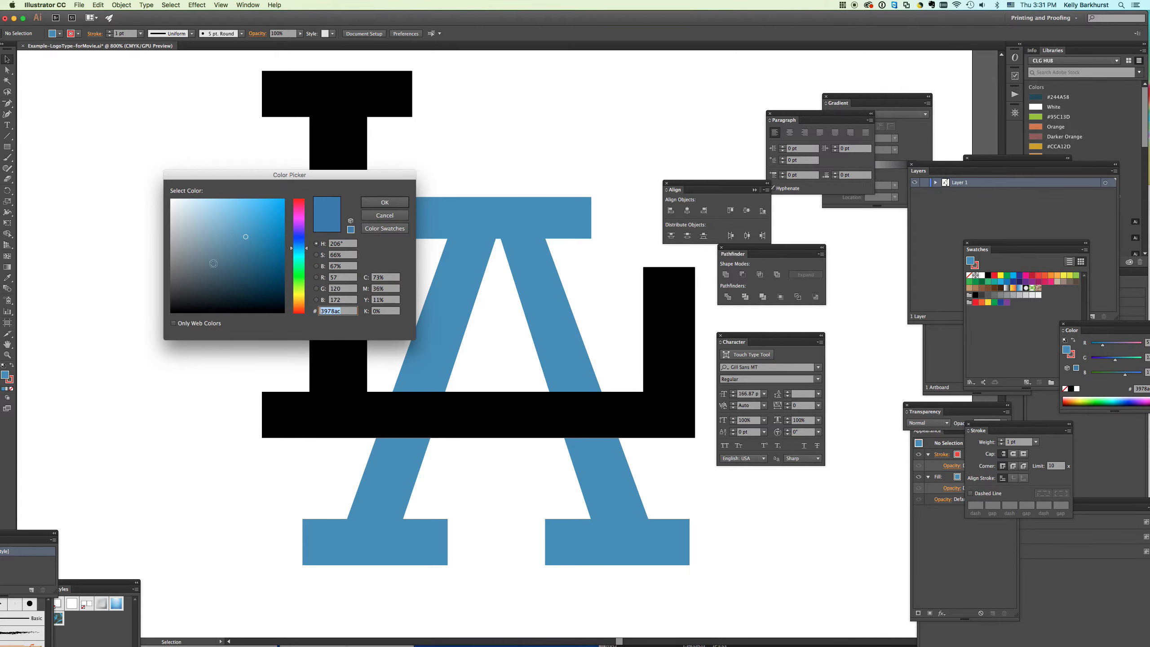
{"action": "left_click", "coordinate": [385, 215]}
{"action": "left_click", "coordinate": [12, 388]}
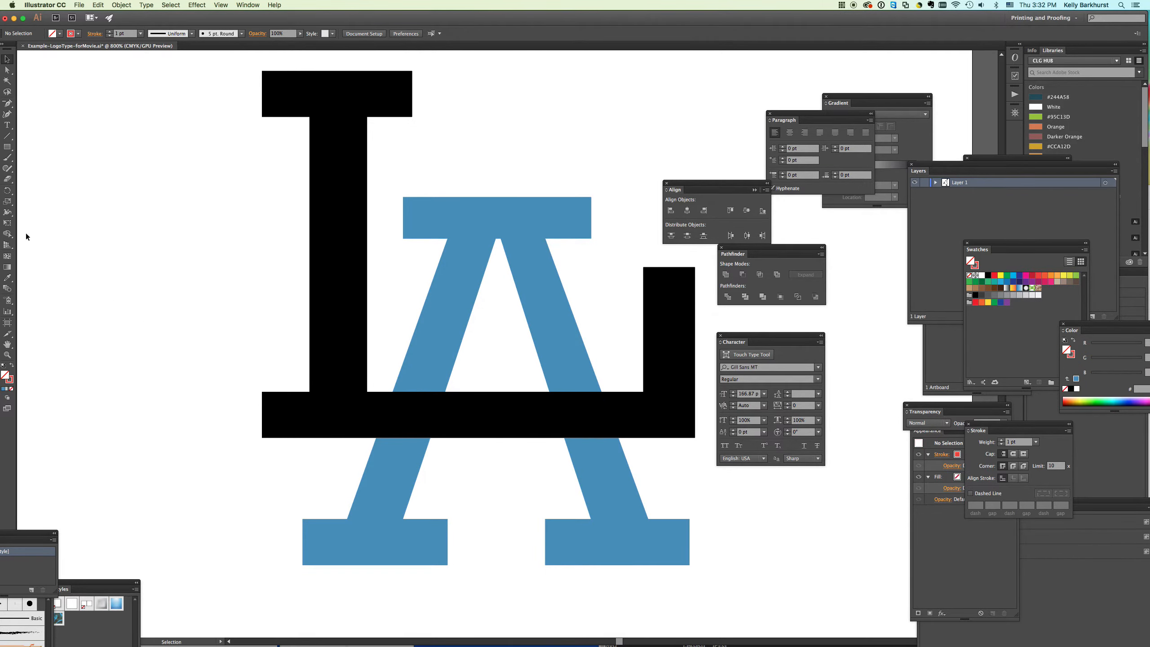
{"action": "left_click", "coordinate": [7, 136]}
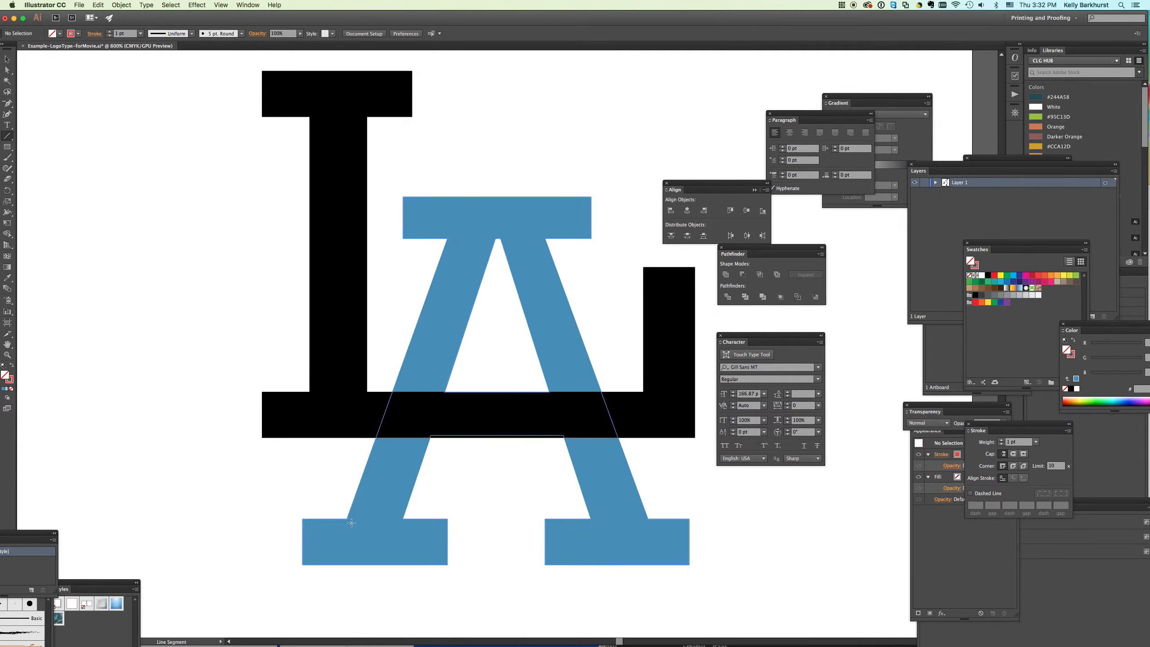
{"action": "left_click_drag", "start_coordinate": [354, 496], "coordinate": [473, 168]}
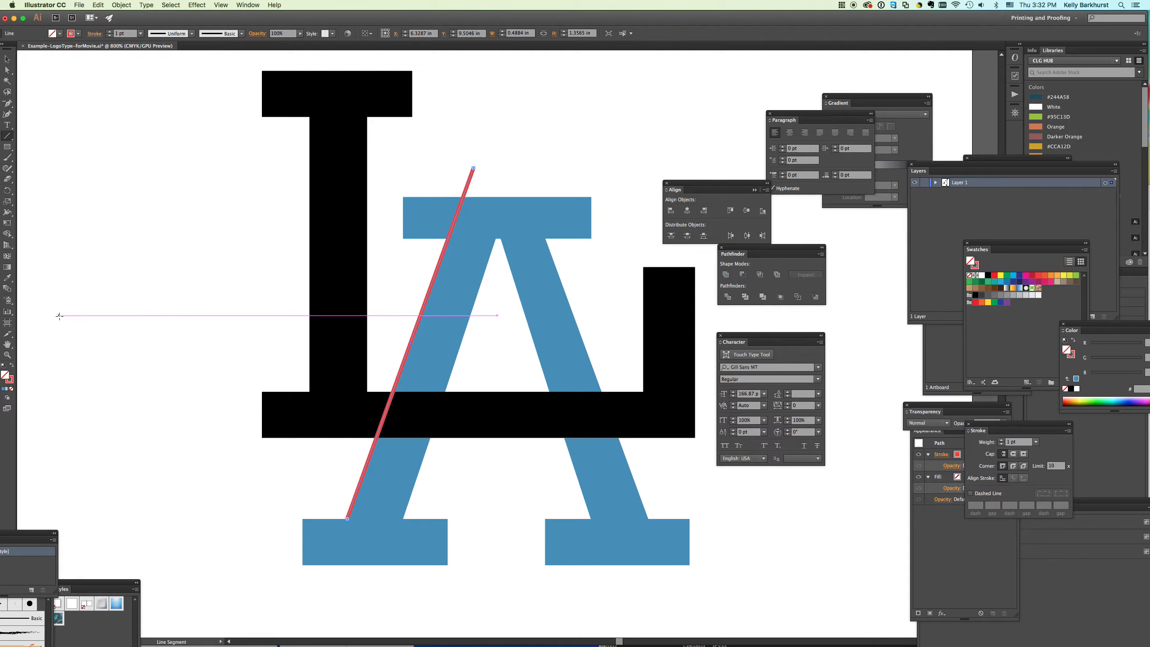
- Thin the red line along the A's outer left leg edge to a 0.25 pt stroke
{"action": "left_click", "coordinate": [140, 34]}
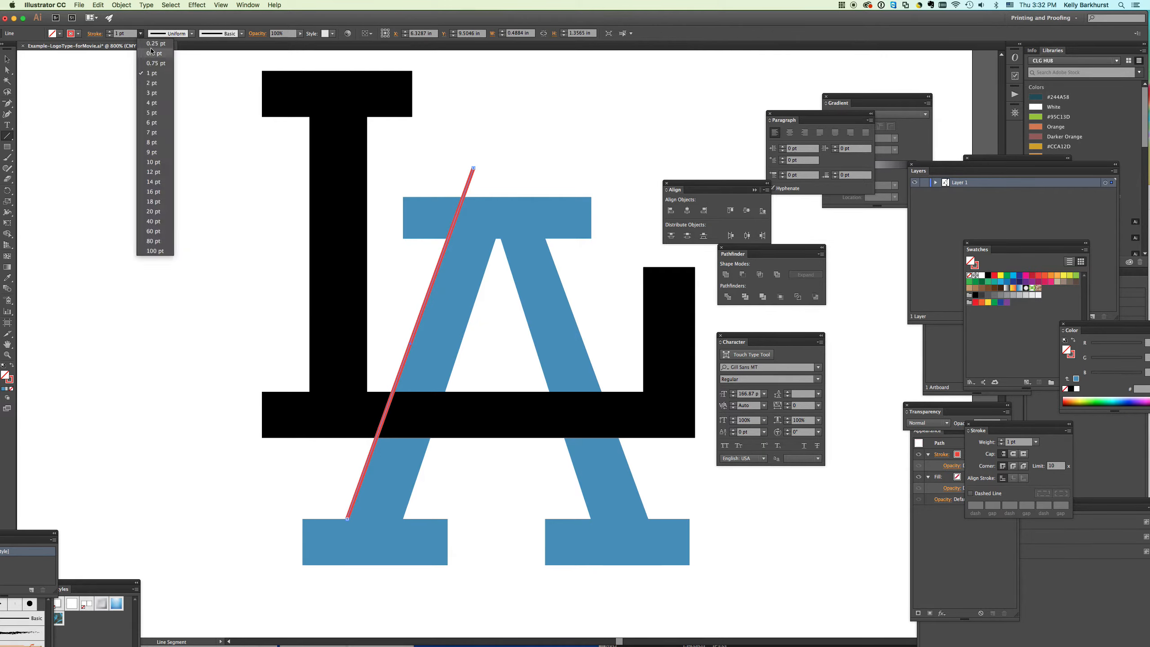
{"action": "left_click", "coordinate": [155, 47]}
{"action": "key", "text": "v"}
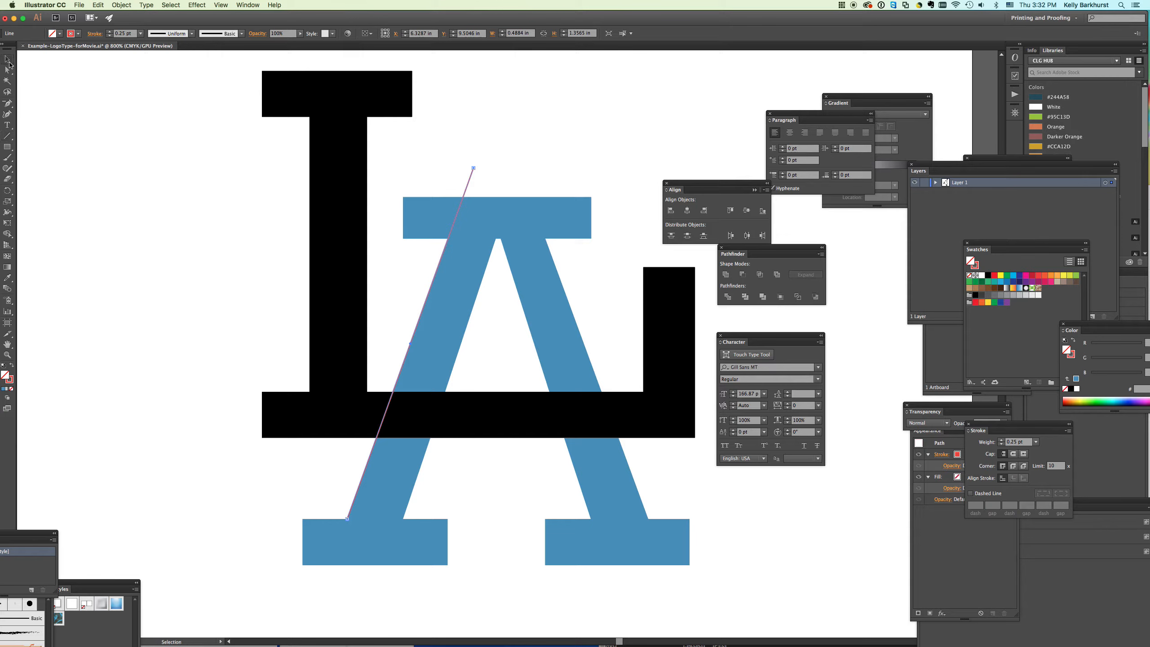
{"action": "left_click", "coordinate": [75, 99]}
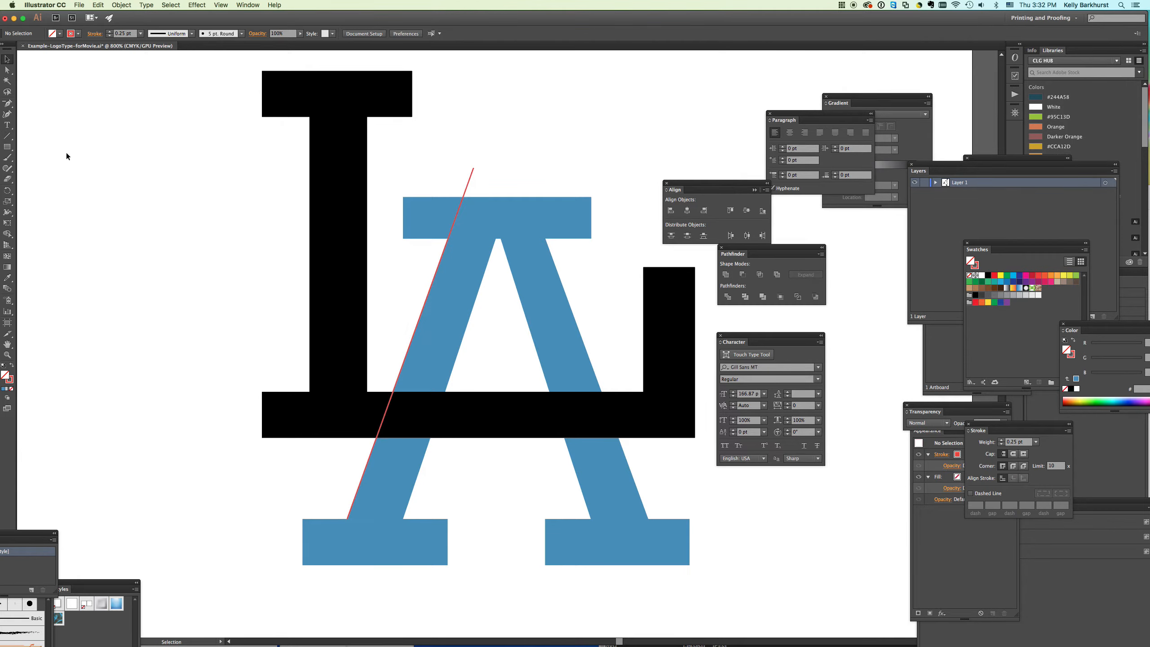
- Draw a matching straight line about 1.4 in tall along the A's outer right leg edge, extending past its top serif
{"action": "left_click", "coordinate": [8, 136]}
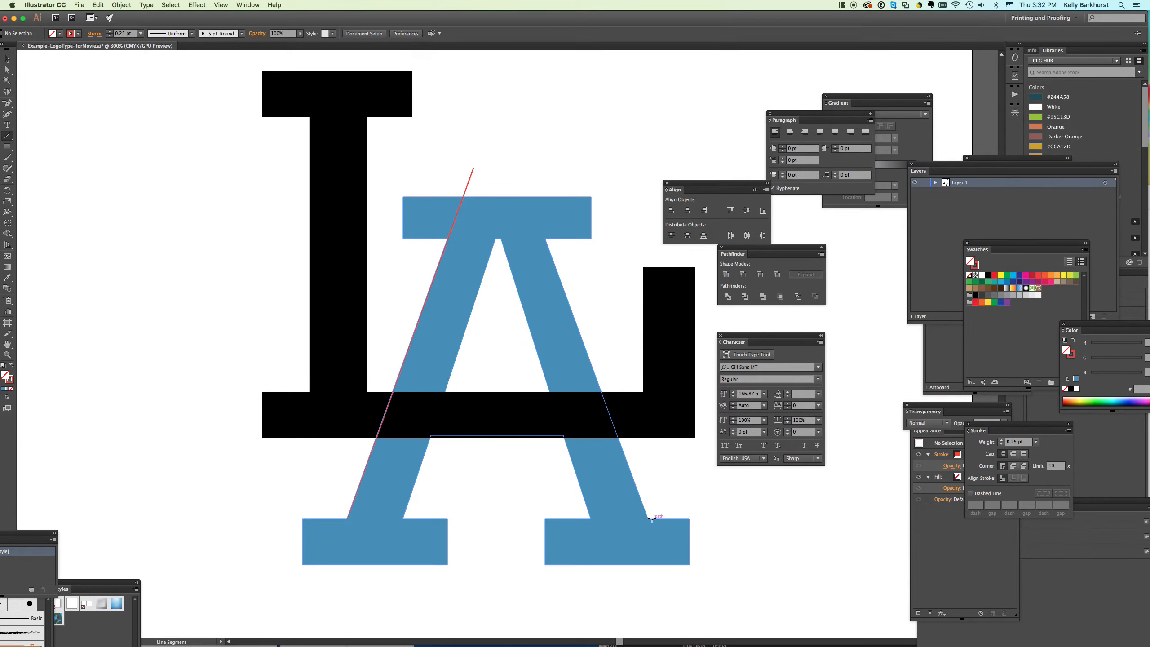
{"action": "left_click_drag", "start_coordinate": [648, 518], "coordinate": [512, 148]}
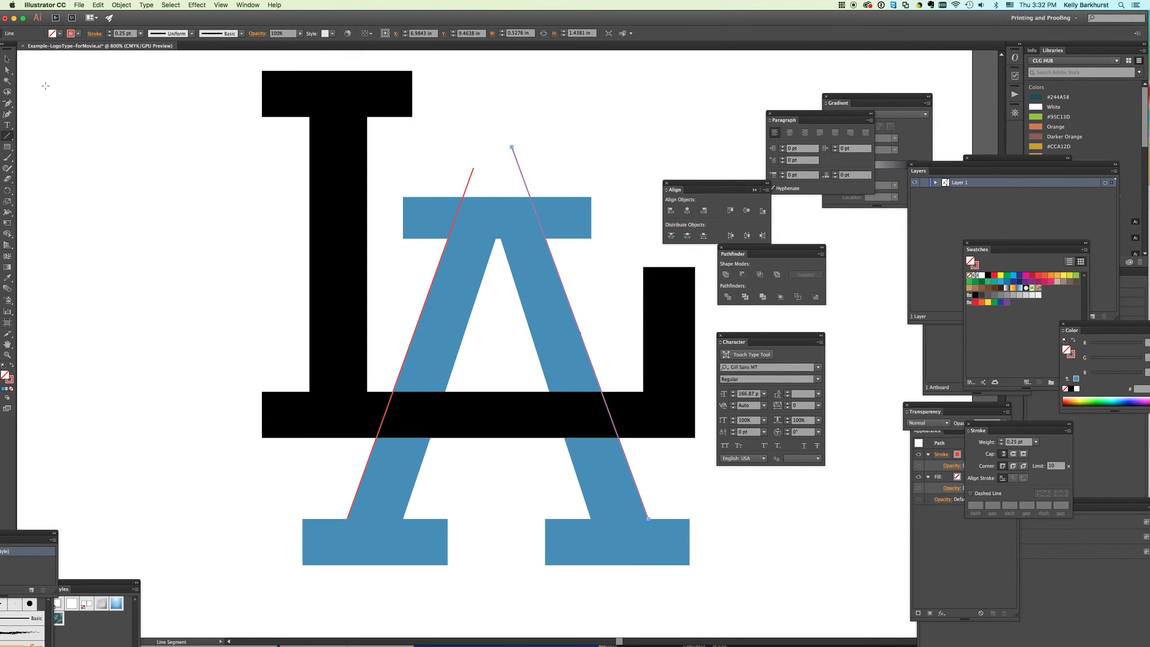
{"action": "left_click", "coordinate": [7, 59]}
{"action": "left_click", "coordinate": [555, 118]}
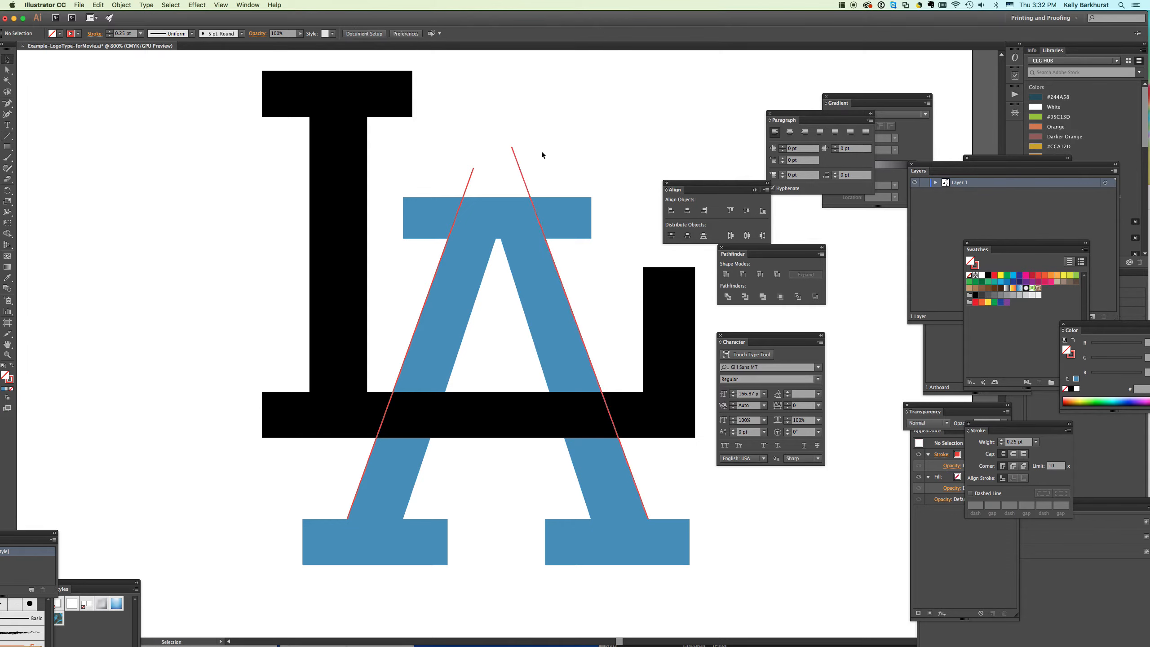
- Add two anchor points to the blue A's top edge where the red lines cross it
{"action": "left_click", "coordinate": [544, 204]}
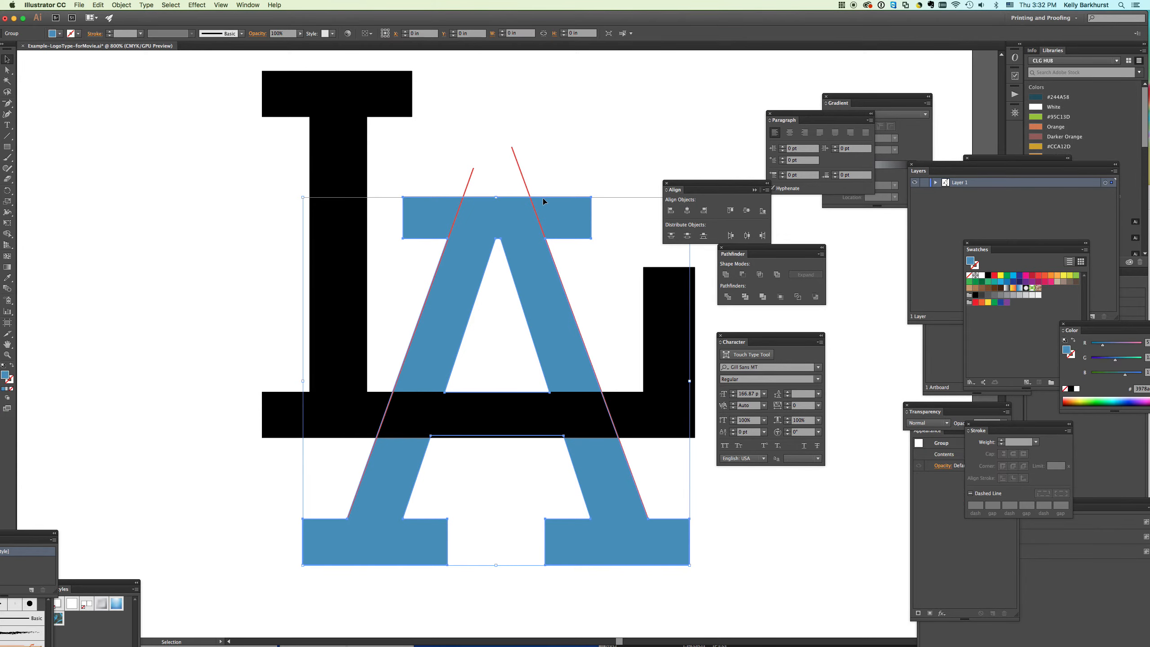
{"action": "left_click", "coordinate": [7, 354]}
{"action": "left_click", "coordinate": [533, 221]}
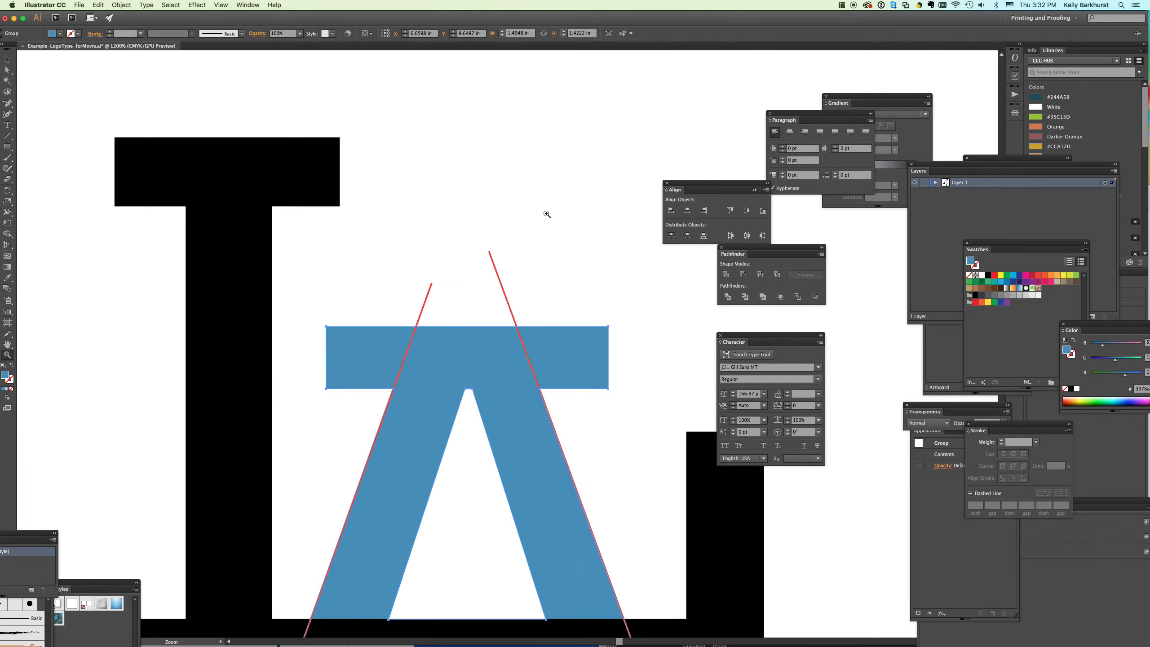
{"action": "left_click", "coordinate": [477, 336]}
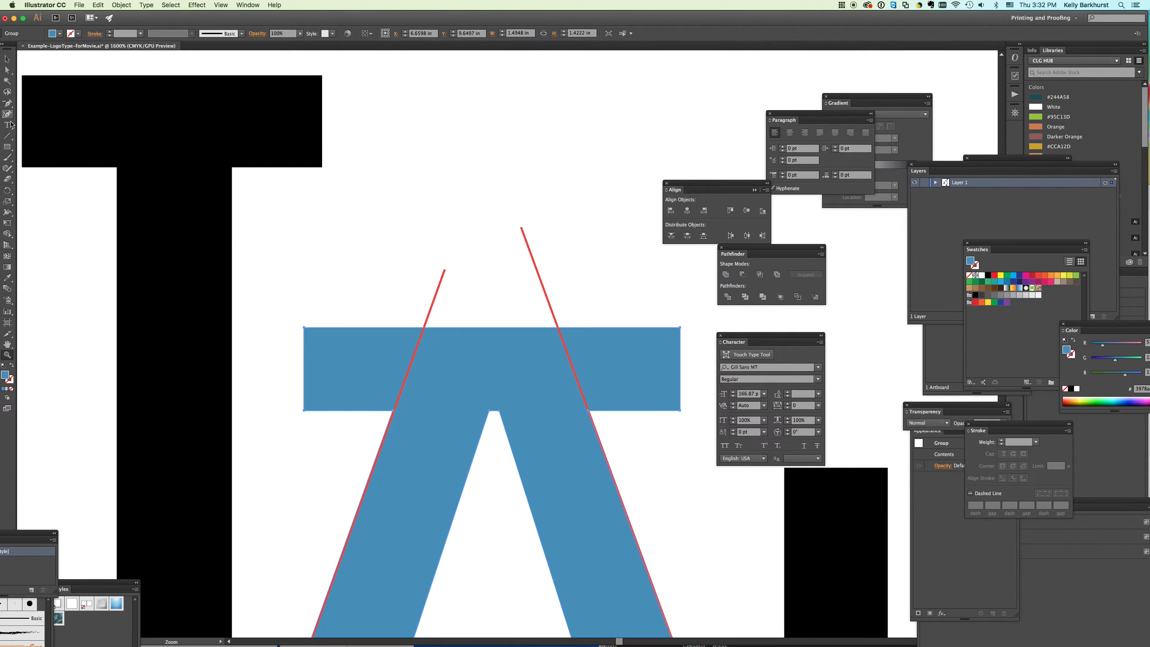
{"action": "left_click_drag", "start_coordinate": [7, 104], "coordinate": [31, 114]}
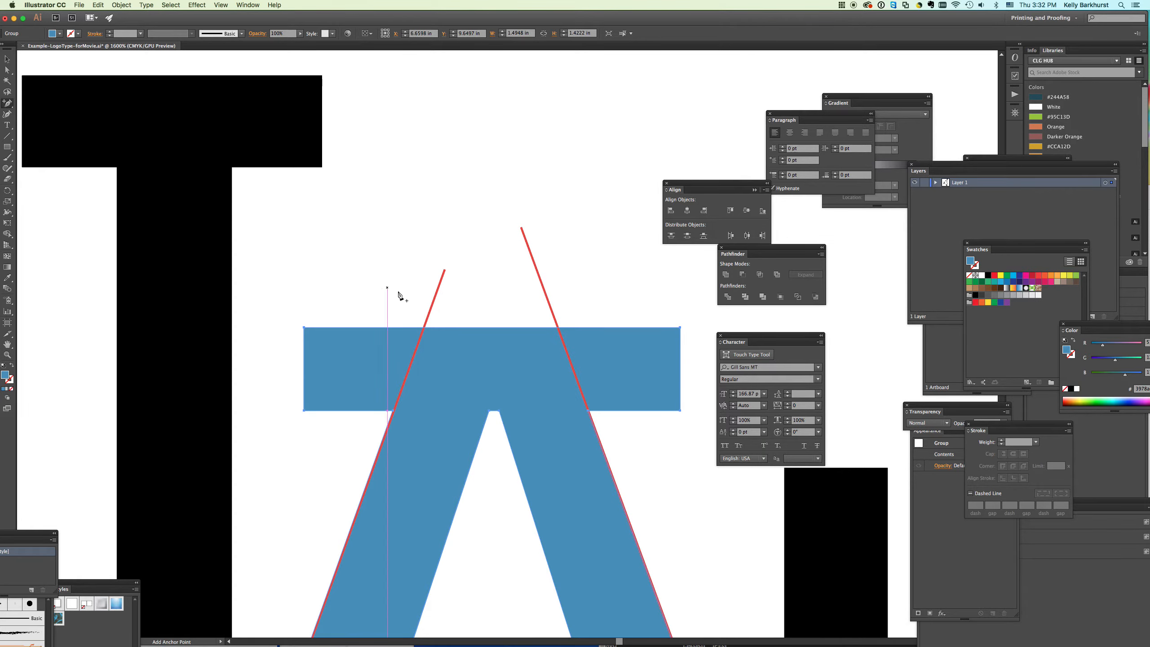
{"action": "left_click", "coordinate": [424, 329]}
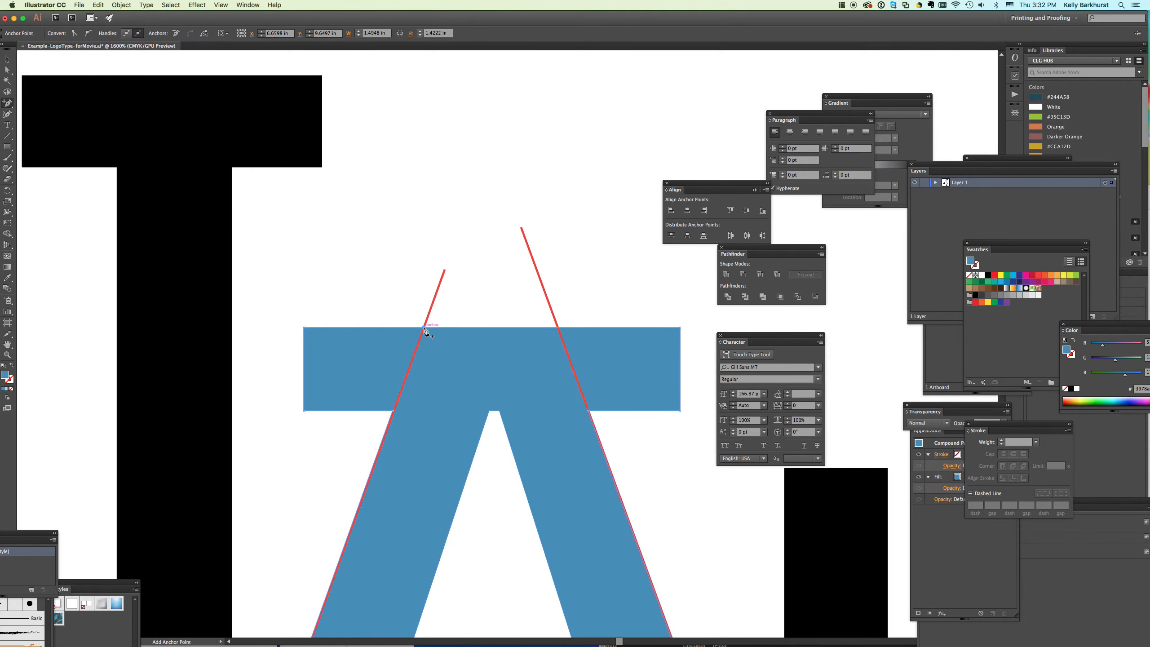
{"action": "left_click", "coordinate": [559, 329]}
{"action": "left_click", "coordinate": [557, 328]}
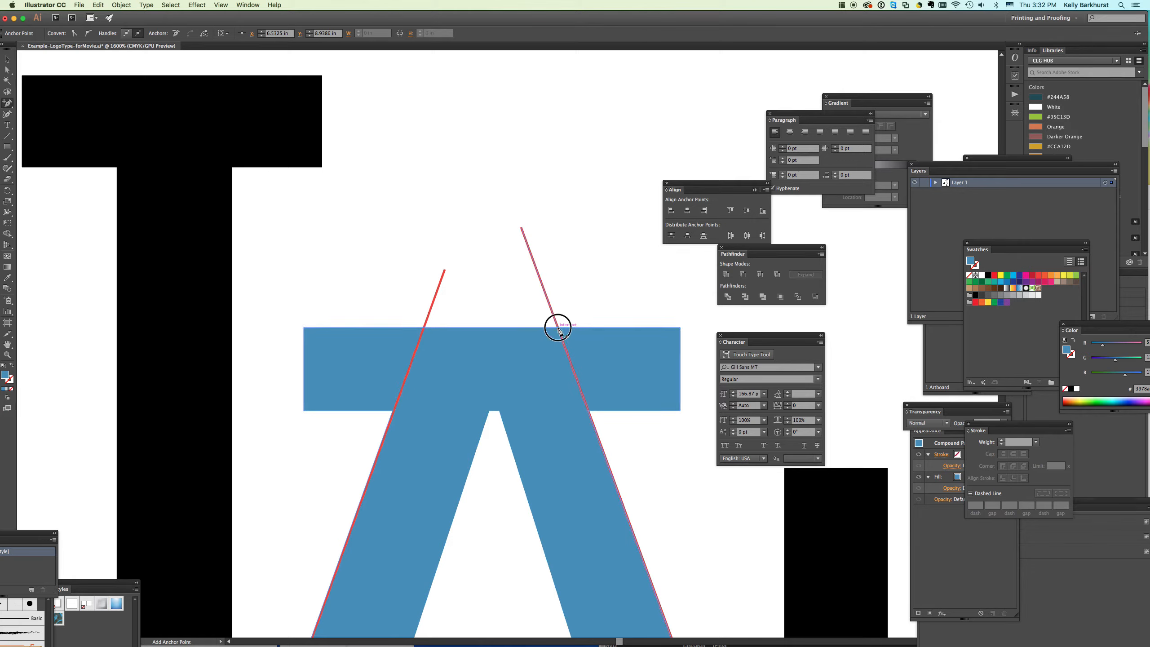
{"action": "key", "text": "v"}
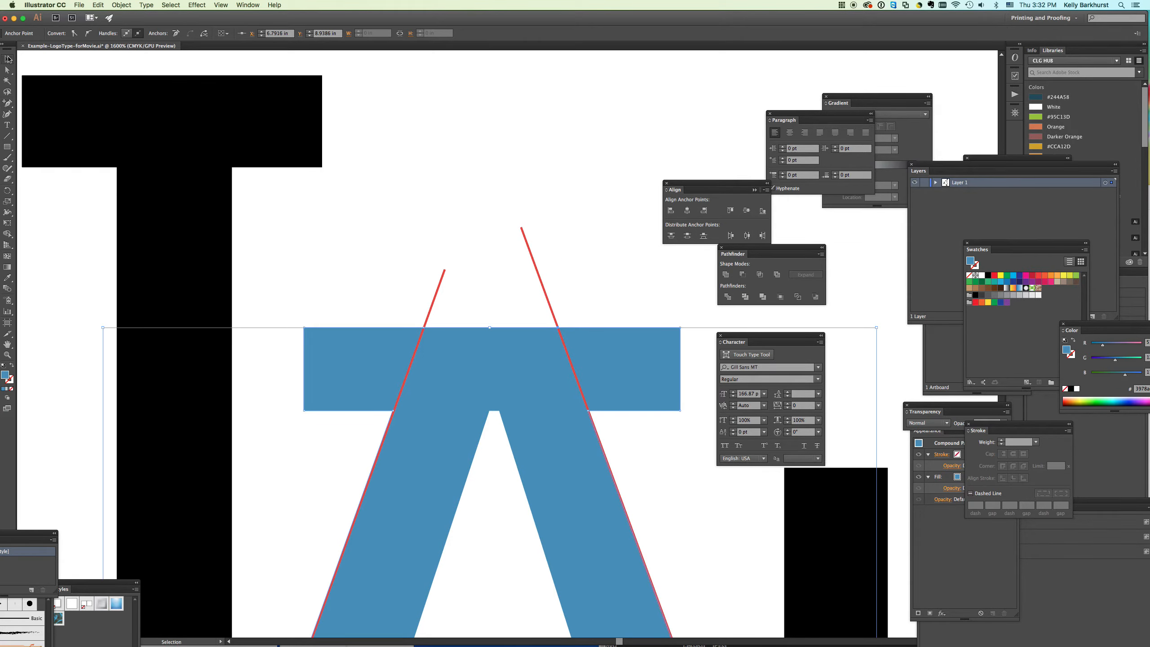
{"action": "left_click", "coordinate": [471, 267]}
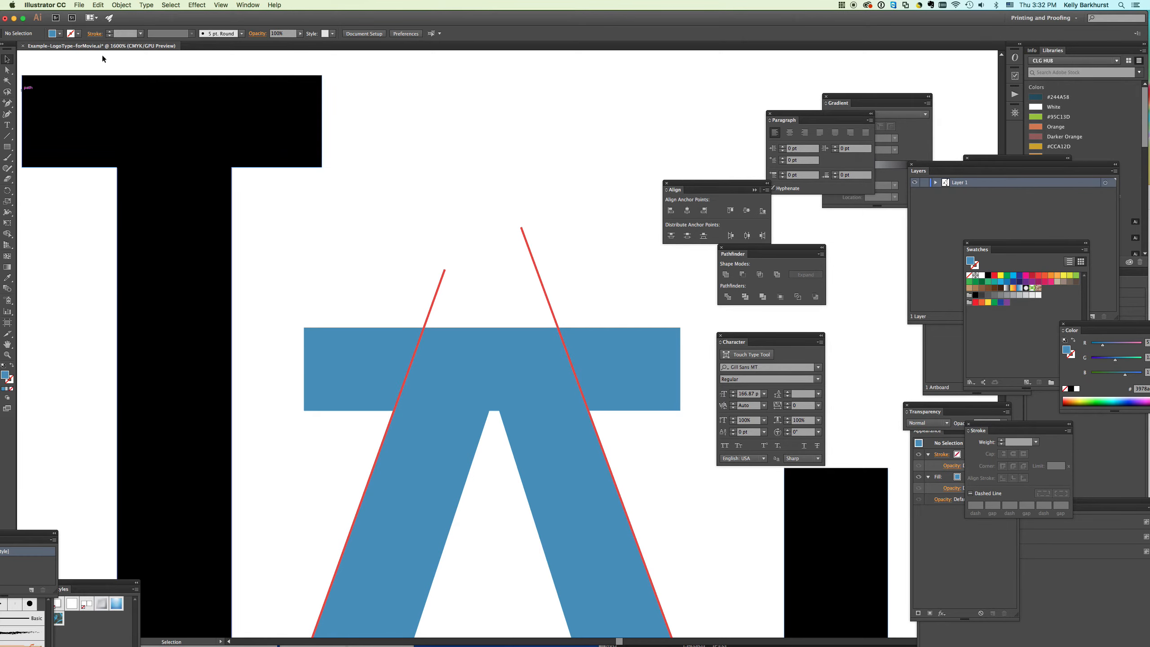
- Move both red lines off the A's legs and delete the four outer corner anchor points of its top serif
{"action": "left_click_drag", "start_coordinate": [429, 306], "coordinate": [290, 268]}
{"action": "left_click_drag", "start_coordinate": [550, 294], "coordinate": [693, 294]}
{"action": "left_click", "coordinate": [556, 345]}
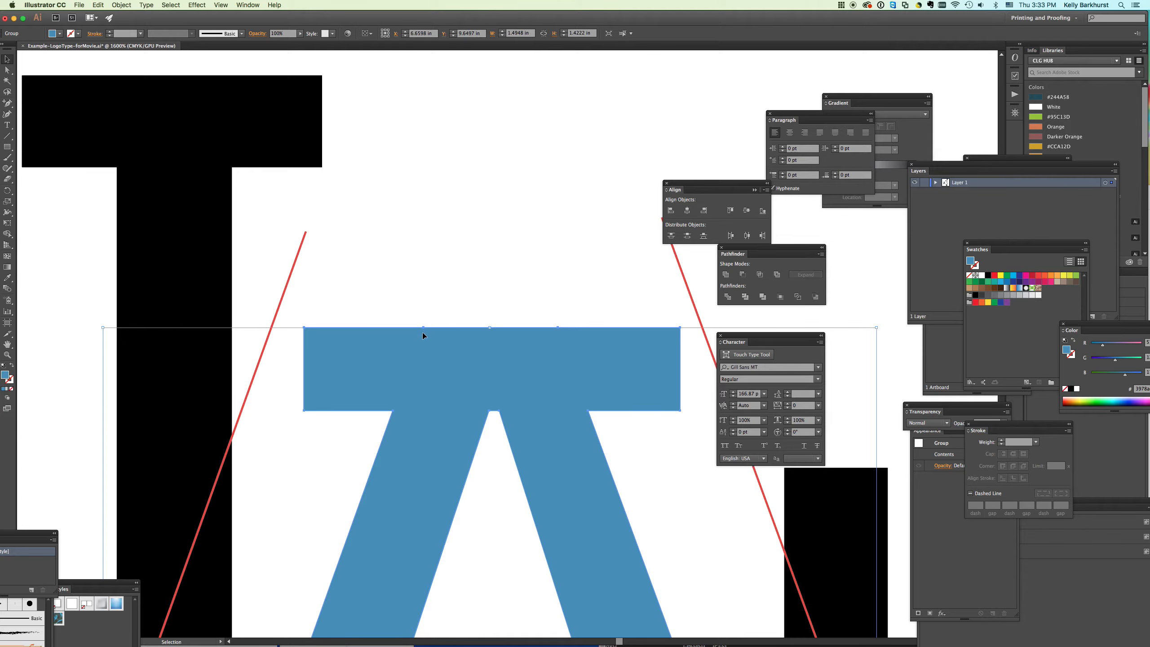
{"action": "left_click", "coordinate": [7, 104]}
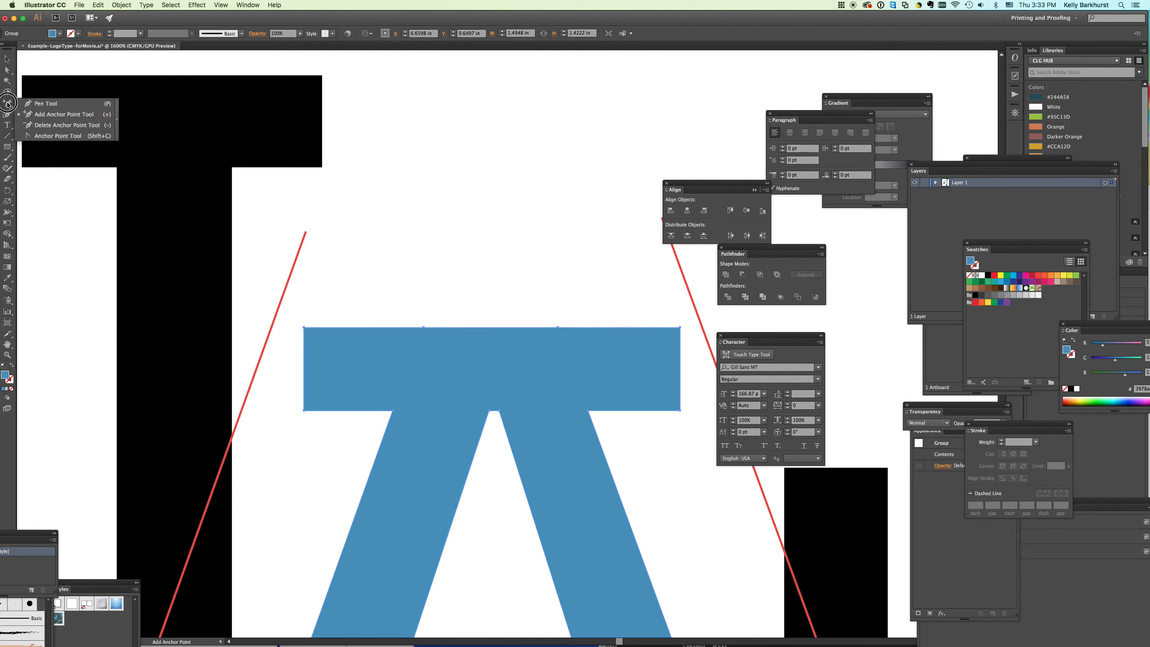
{"action": "left_click", "coordinate": [67, 124]}
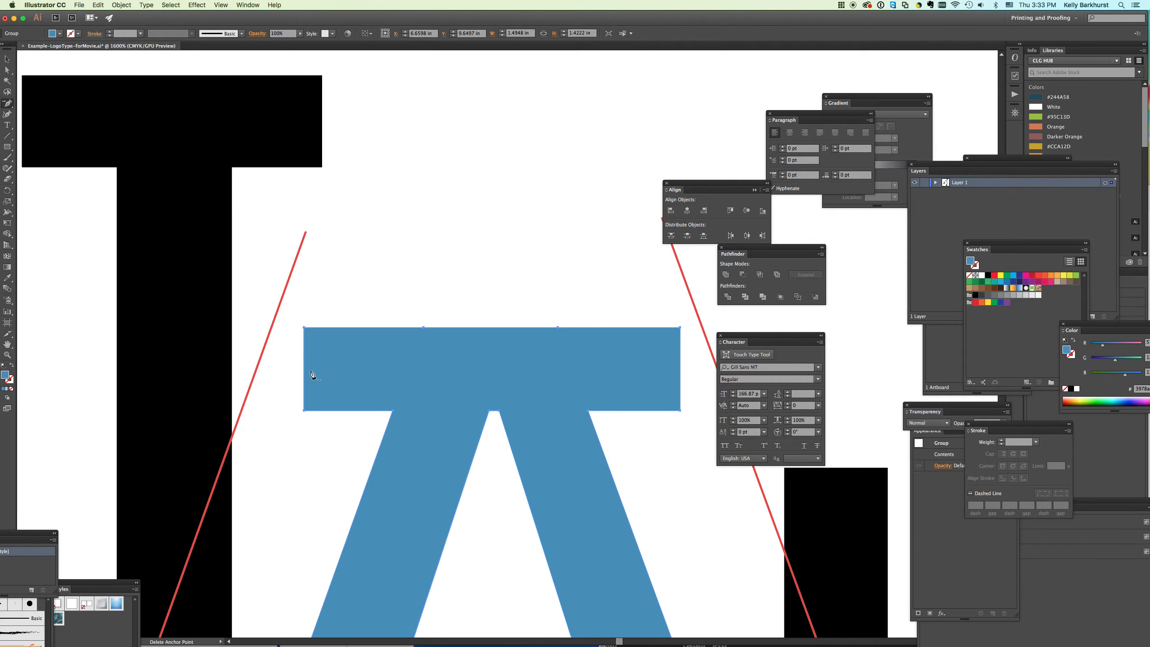
{"action": "left_click", "coordinate": [303, 411]}
{"action": "left_click", "coordinate": [303, 327]}
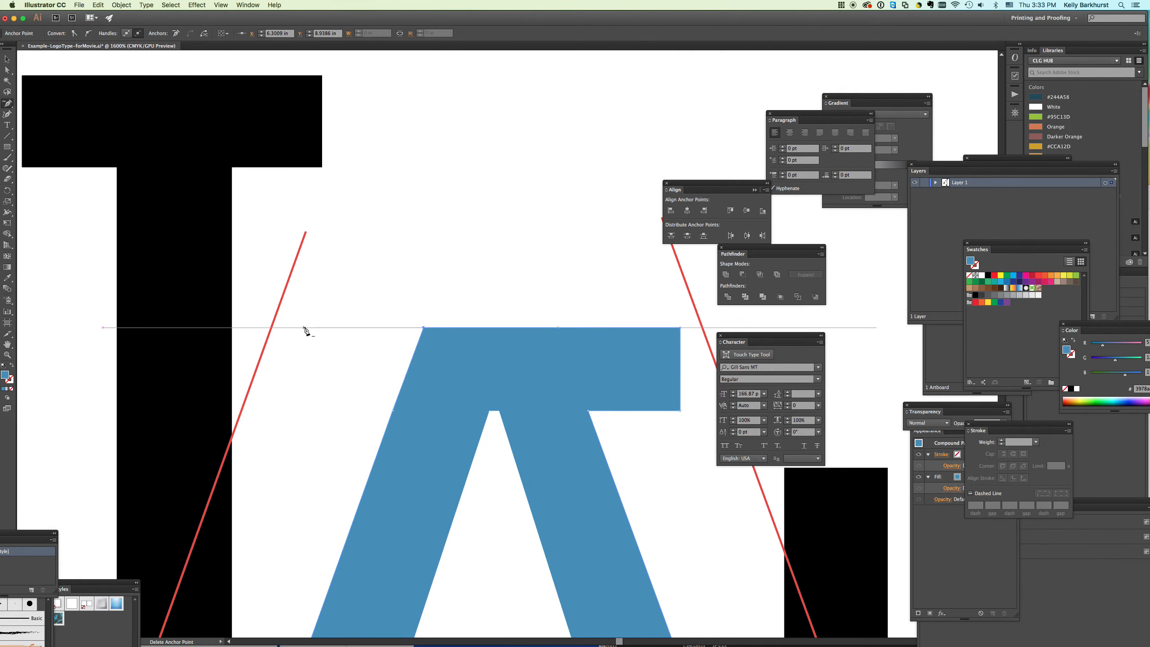
{"action": "left_click", "coordinate": [680, 327]}
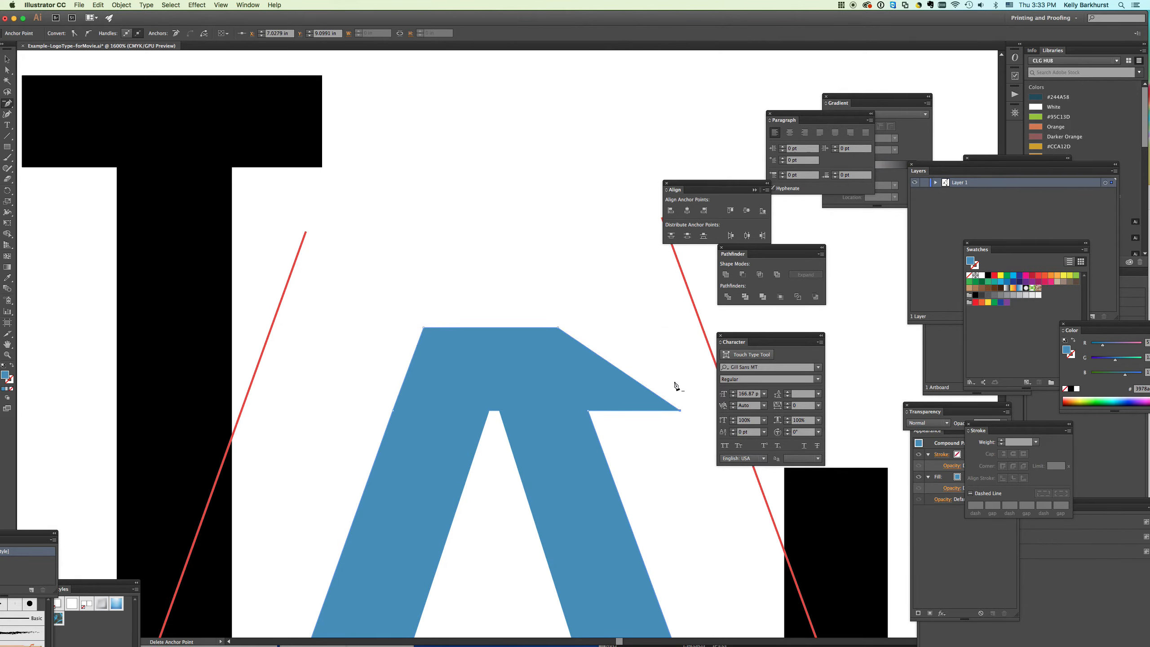
{"action": "left_click", "coordinate": [680, 411]}
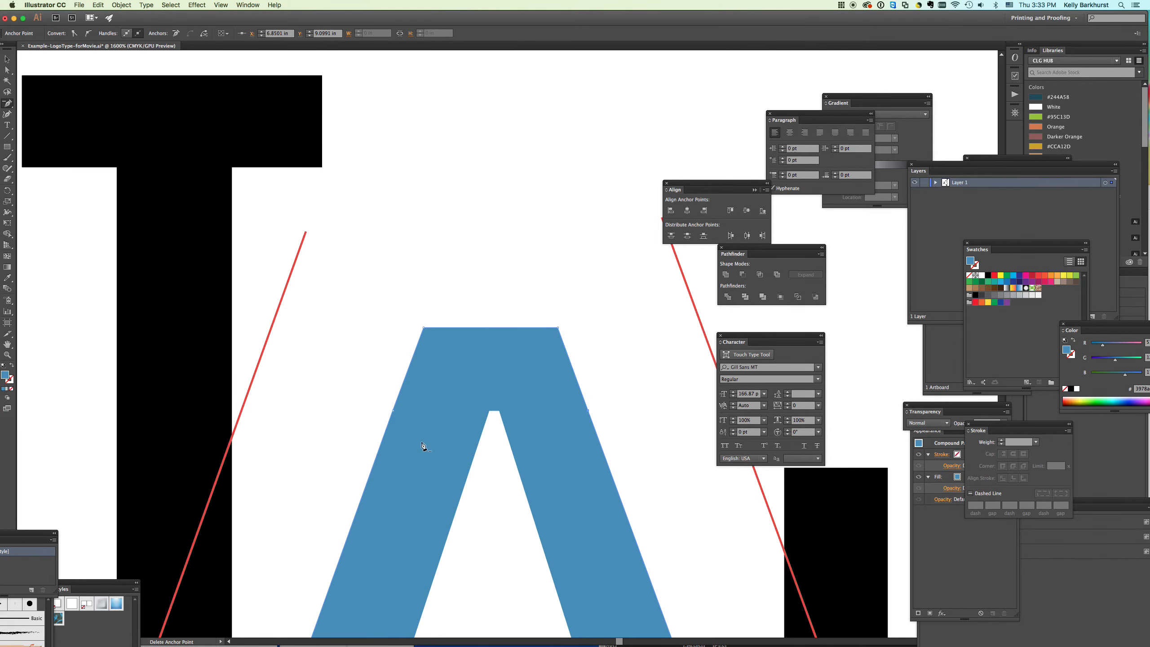
{"action": "key", "text": "v"}
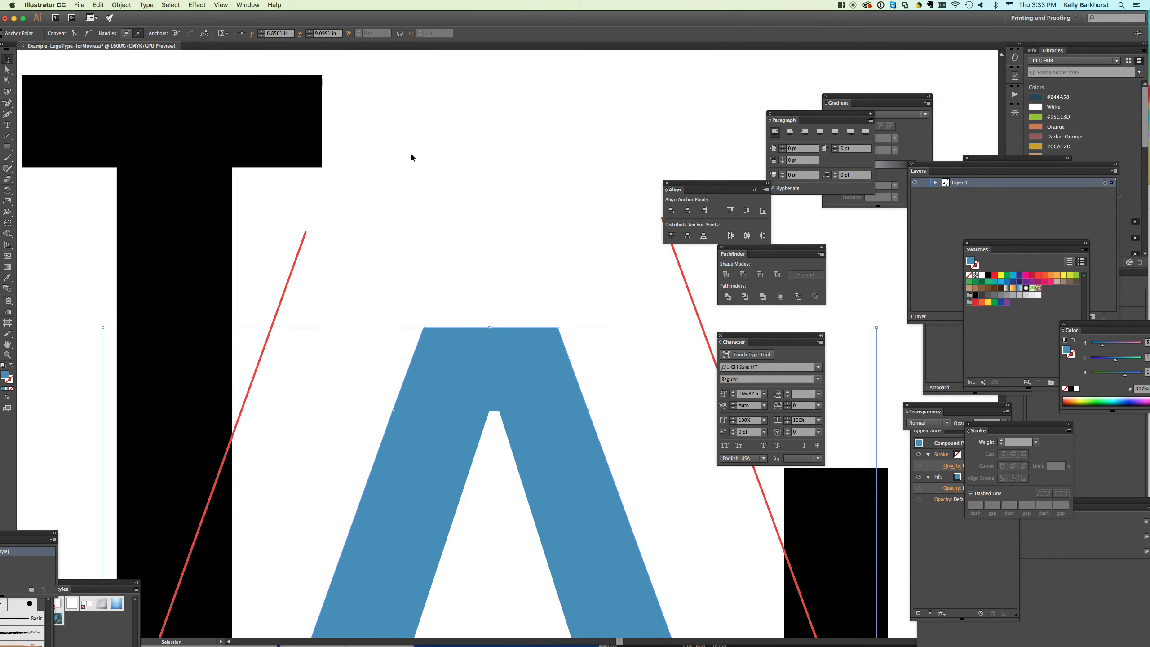
{"action": "left_click", "coordinate": [485, 155]}
- Move both red guide lines into the empty space to the right of the LA letters
{"action": "key", "text": "super+minus"}
{"action": "key", "text": "super+minus"}
{"action": "key", "text": "super+minus"}
{"action": "key", "text": "super+minus"}
{"action": "key", "text": "super+minus"}
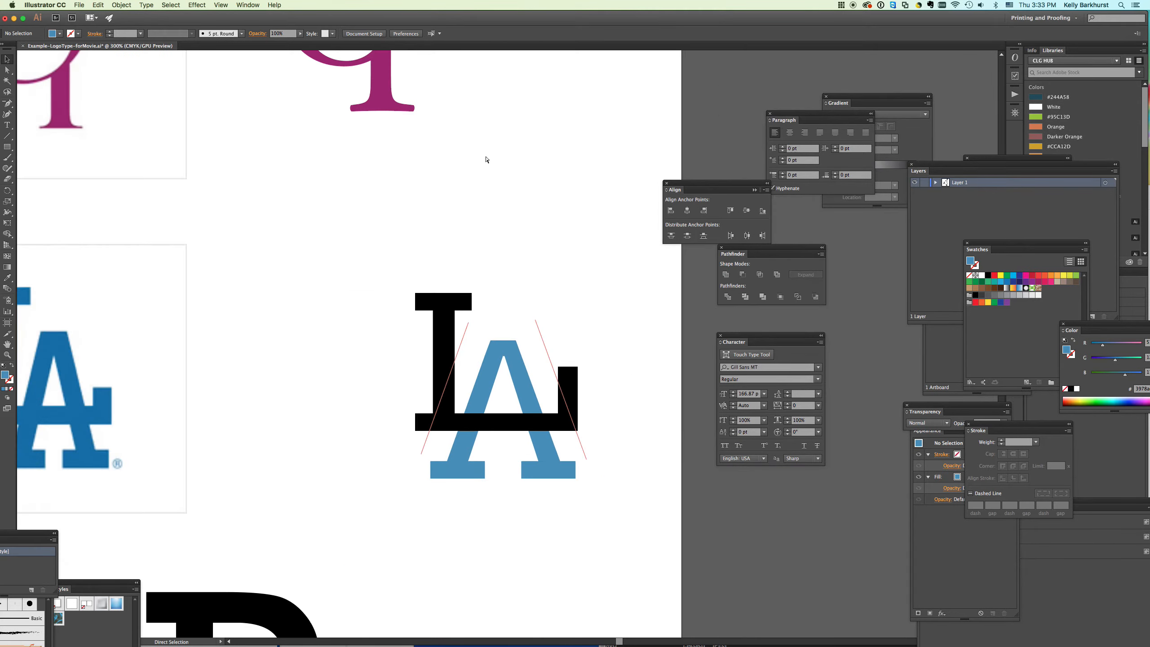
{"action": "left_click_drag", "start_coordinate": [545, 344], "coordinate": [627, 285]}
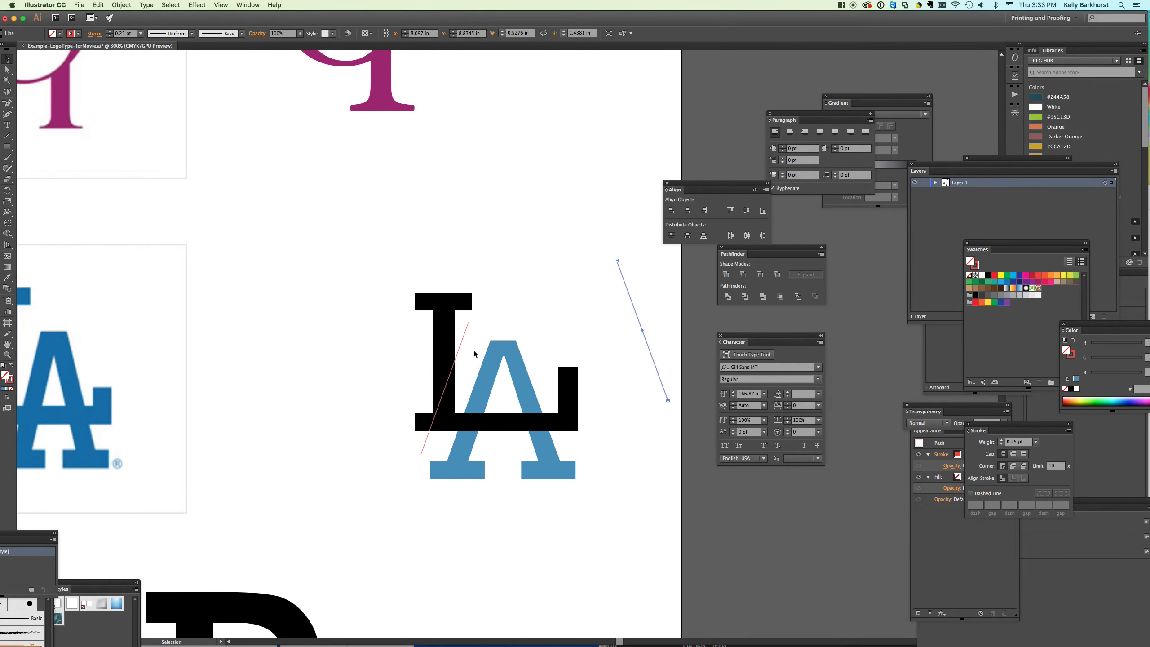
{"action": "left_click_drag", "start_coordinate": [456, 352], "coordinate": [658, 272]}
- Color the black L with the A's blue fill using the Eyedropper
{"action": "left_click", "coordinate": [437, 362]}
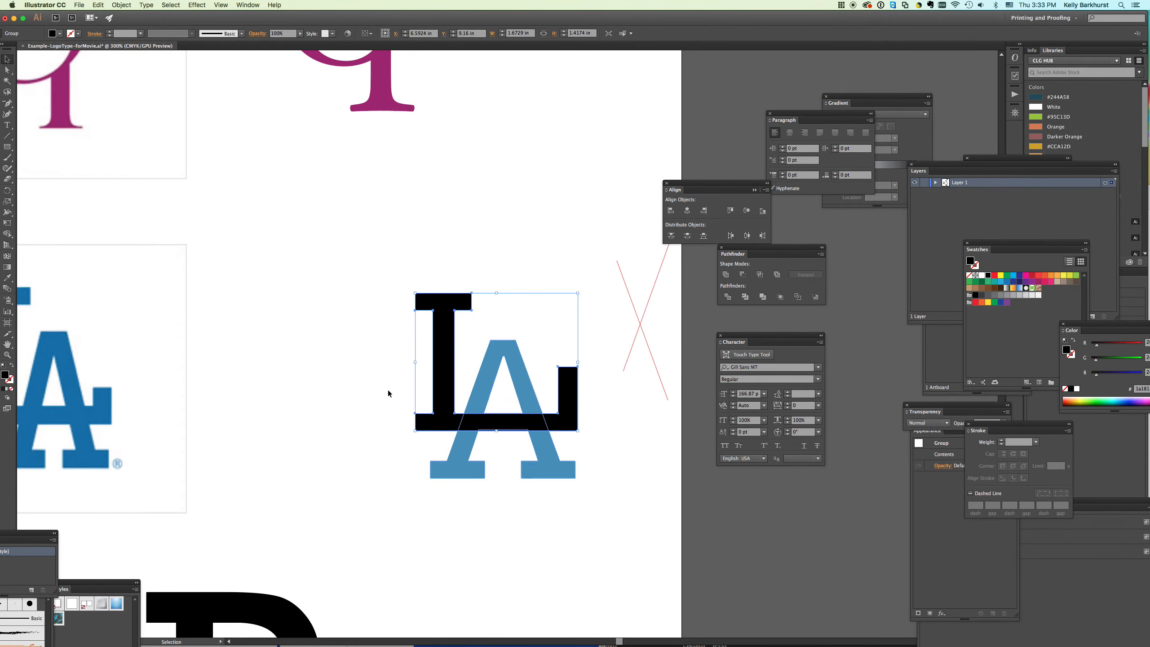
{"action": "key", "text": "i"}
{"action": "left_click", "coordinate": [457, 469]}
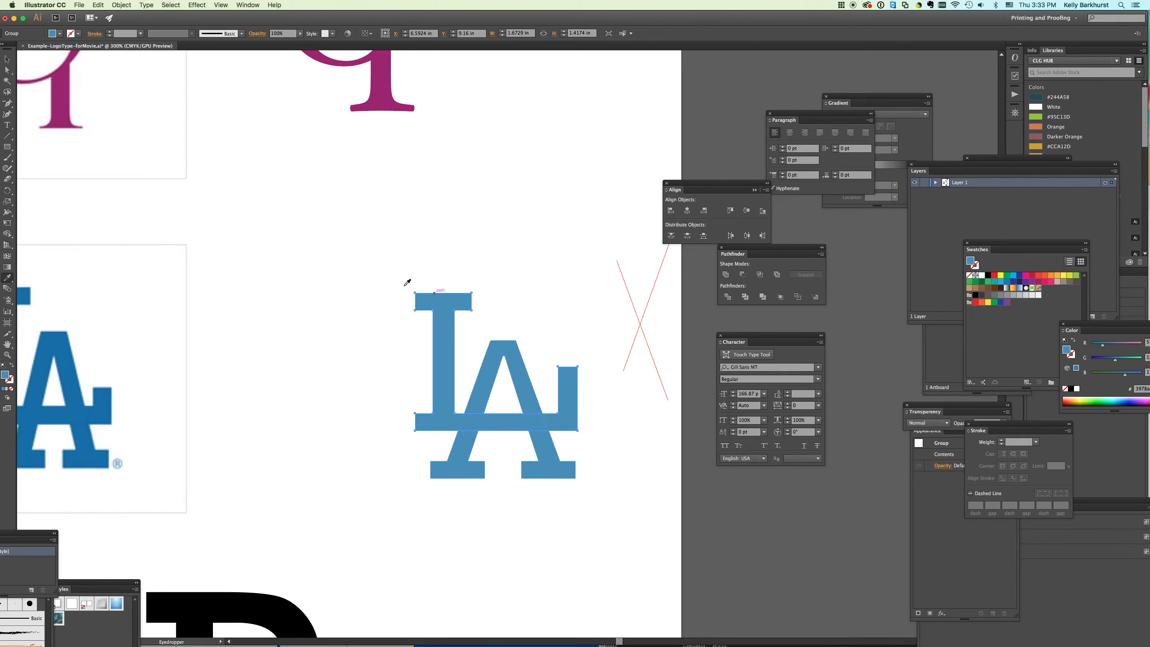
- Unite the blue L and A into one compound shape
{"action": "key", "text": "v"}
{"action": "left_click_drag", "start_coordinate": [356, 254], "coordinate": [565, 489]}
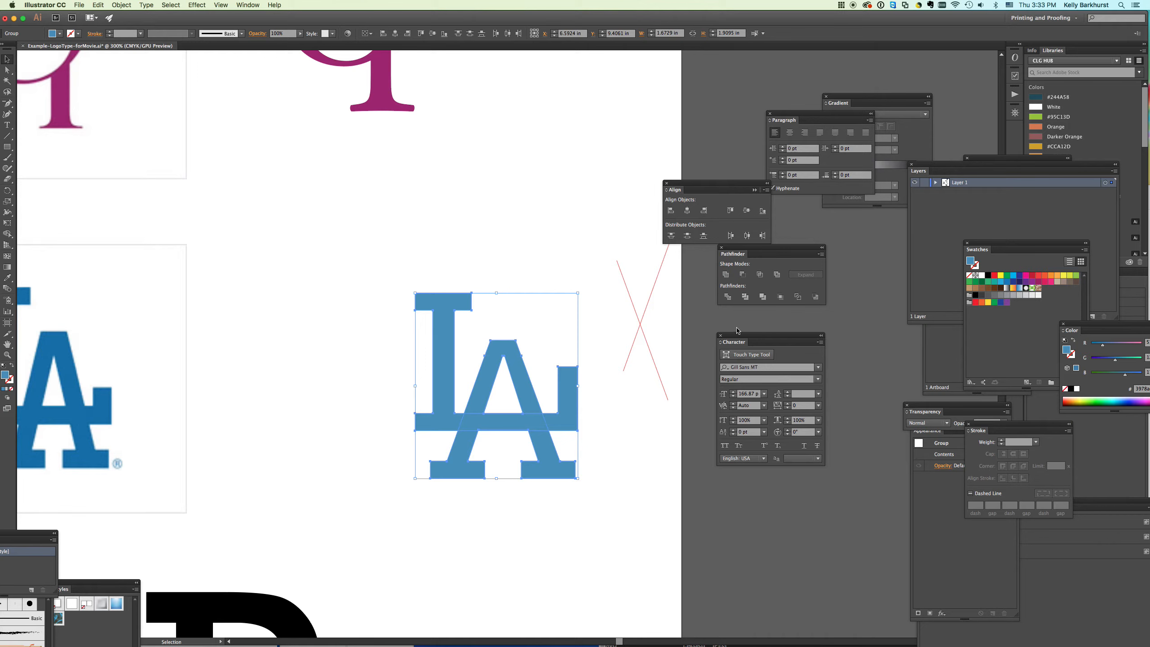
{"action": "left_click", "coordinate": [726, 274]}
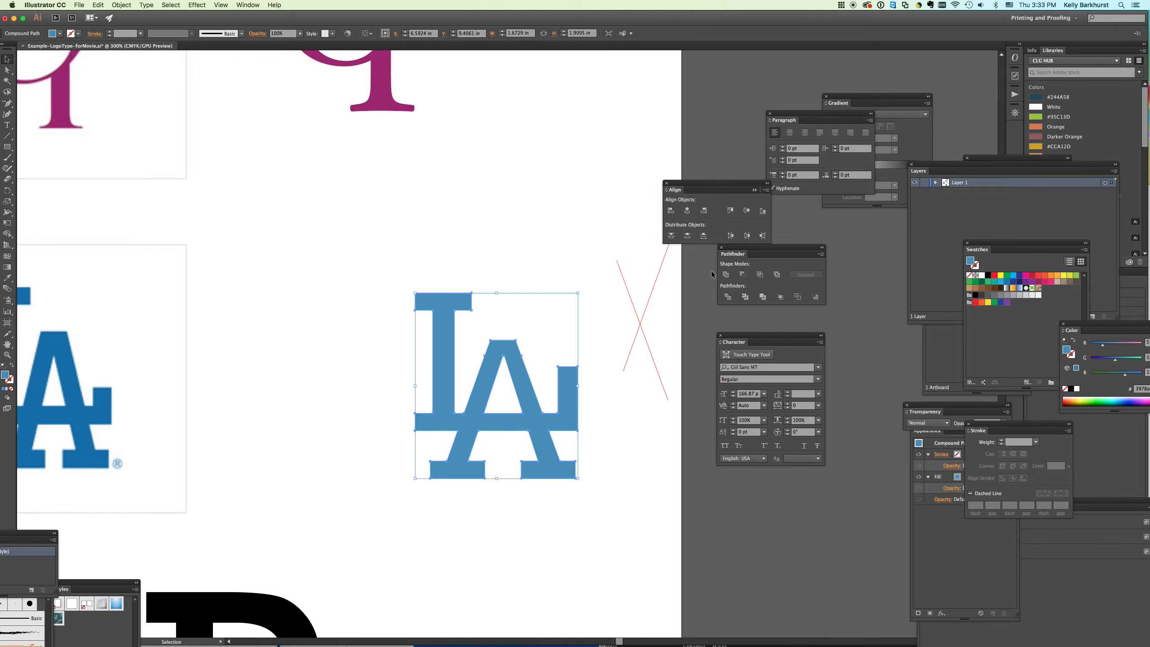
{"action": "left_click", "coordinate": [526, 216]}
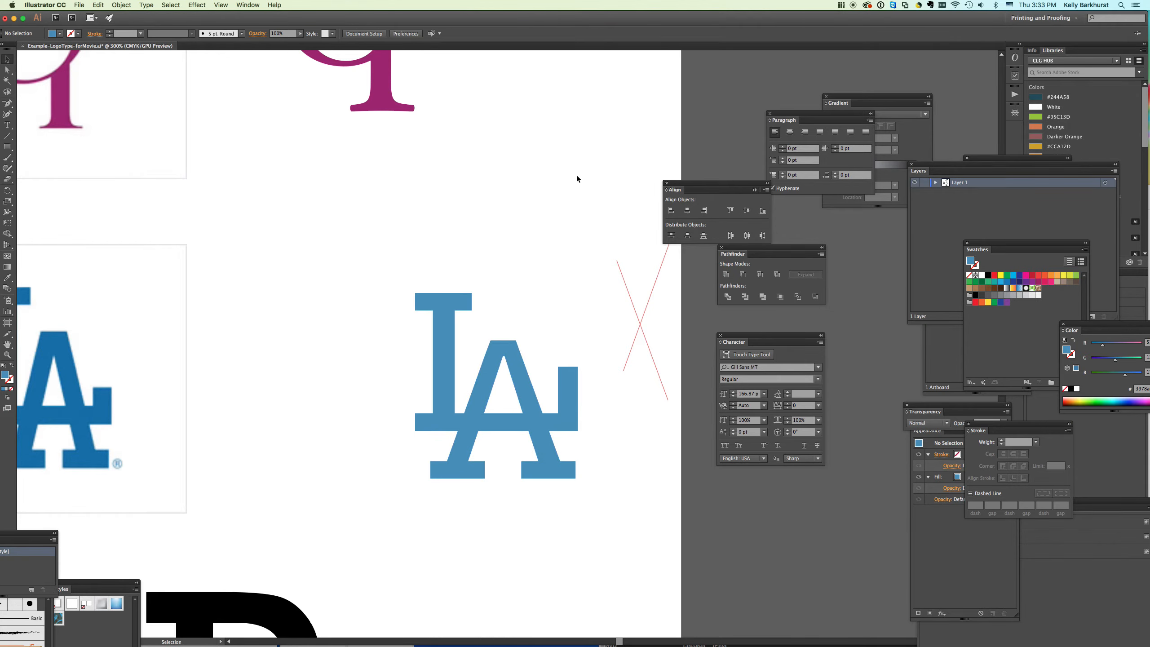
- Nudge the large Rockwell B up slightly and convert it to outlines
{"action": "key", "text": "super+minus"}
{"action": "key", "text": "super+minus"}
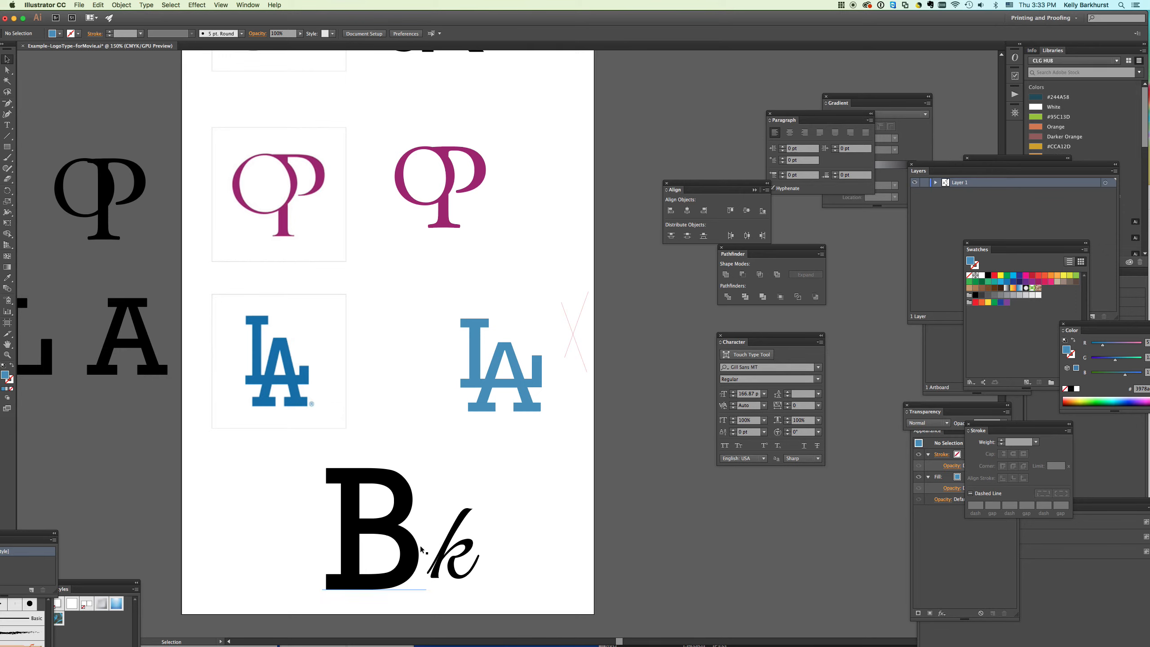
{"action": "left_click_drag", "start_coordinate": [397, 493], "coordinate": [396, 491]}
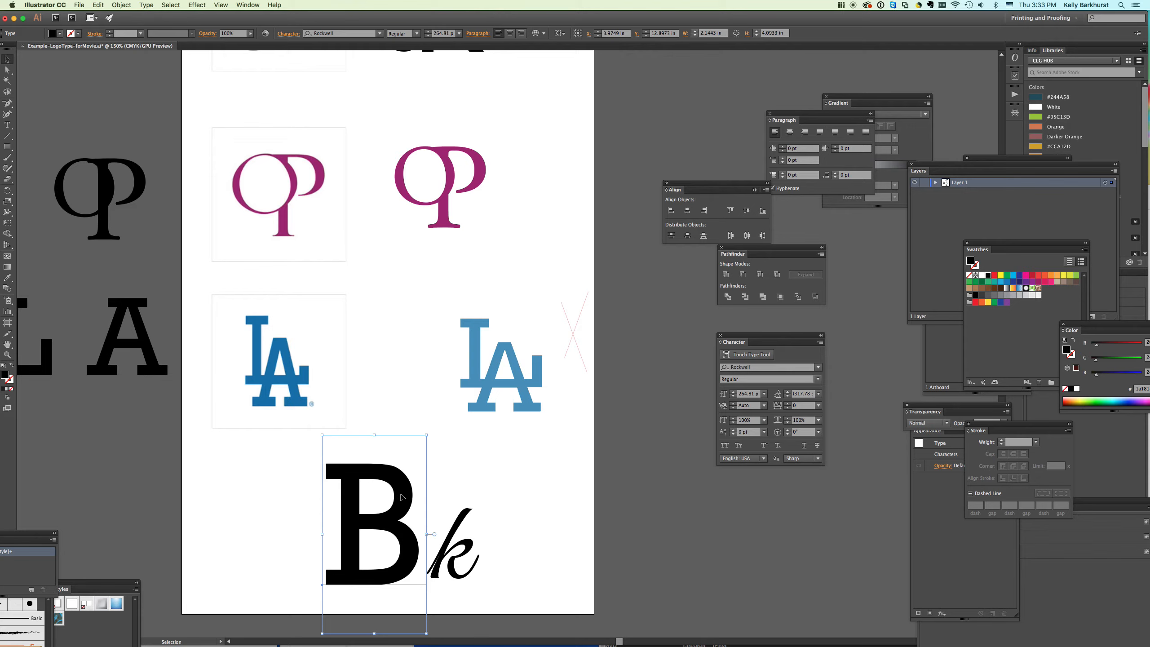
{"action": "left_click", "coordinate": [146, 5]}
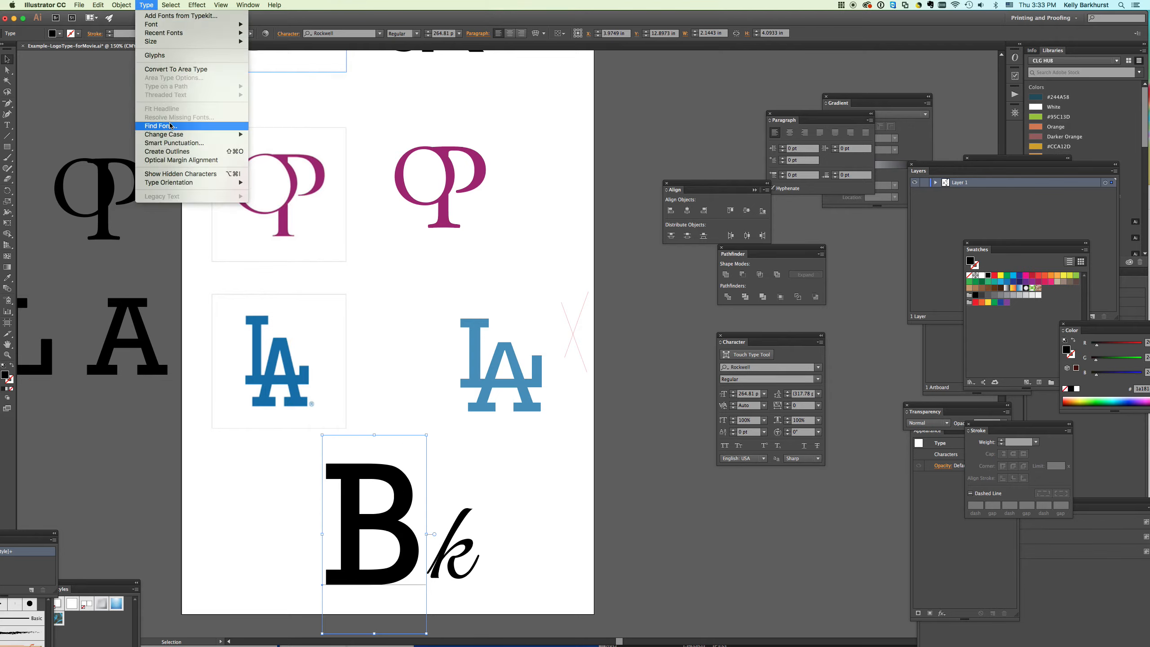
{"action": "left_click", "coordinate": [172, 151]}
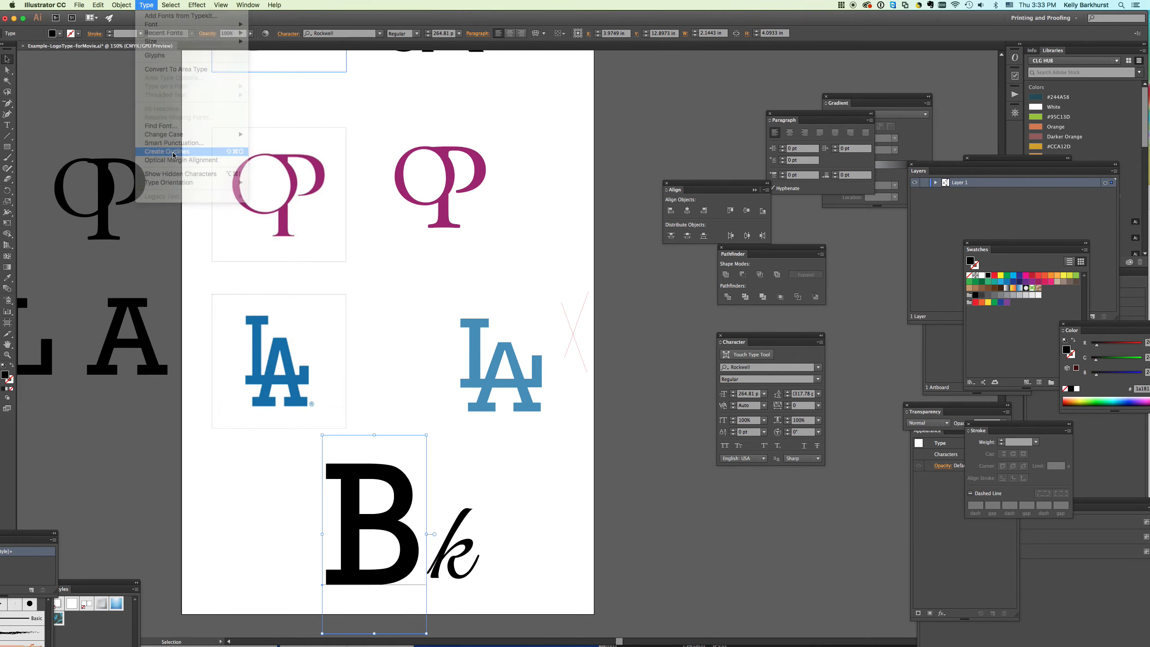
- Delete the upper counter of the outlined B so its top bowl is solid
{"action": "left_click", "coordinate": [8, 69]}
{"action": "left_click", "coordinate": [57, 62]}
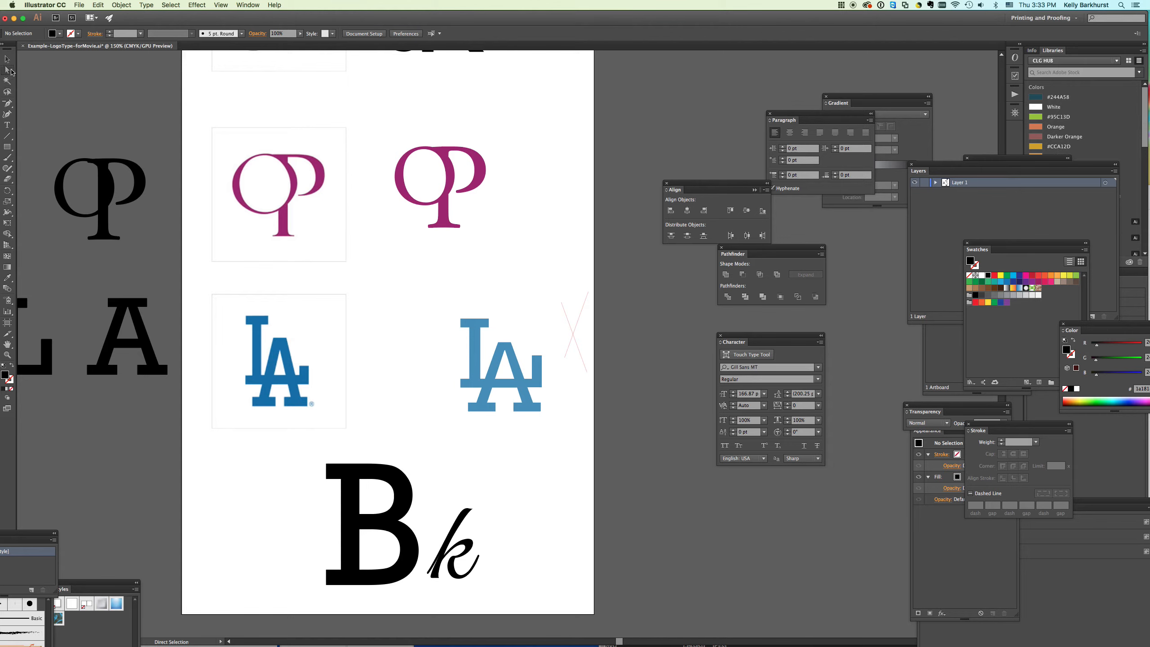
{"action": "left_click", "coordinate": [360, 481]}
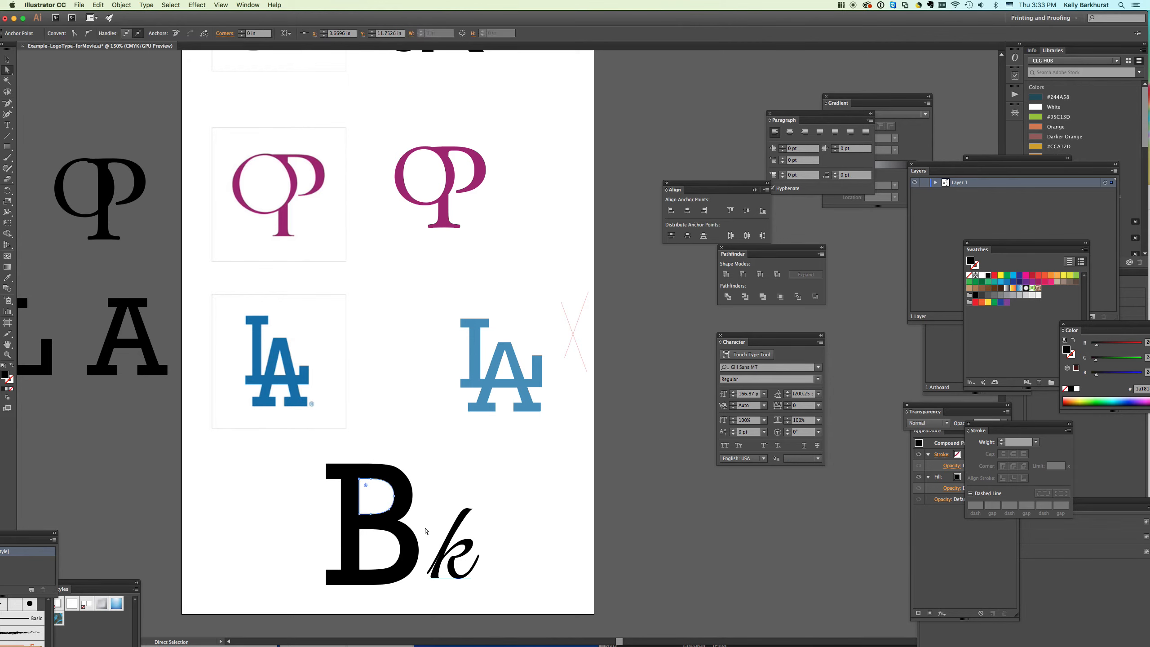
{"action": "left_click_drag", "start_coordinate": [361, 481], "coordinate": [370, 479]}
{"action": "left_click", "coordinate": [390, 521]}
{"action": "key", "text": "Delete"}
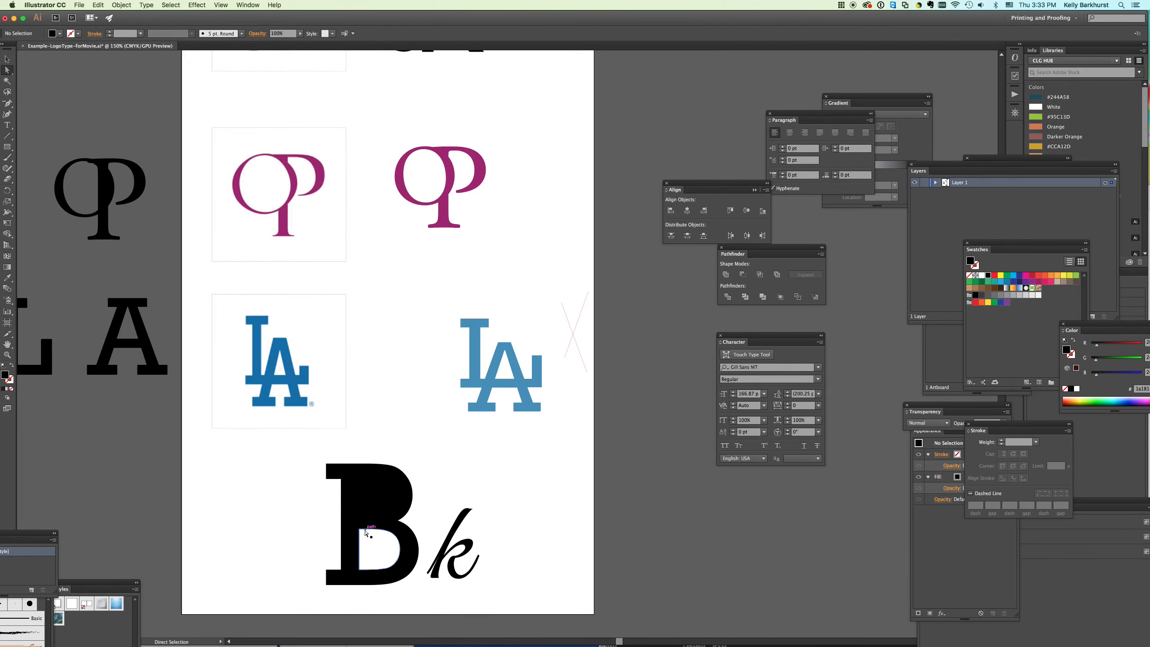
- Delete the lower counter of the outlined B so the whole letter is solid black
{"action": "left_click", "coordinate": [360, 529]}
{"action": "key", "text": "Delete"}
{"action": "key", "text": "Delete"}
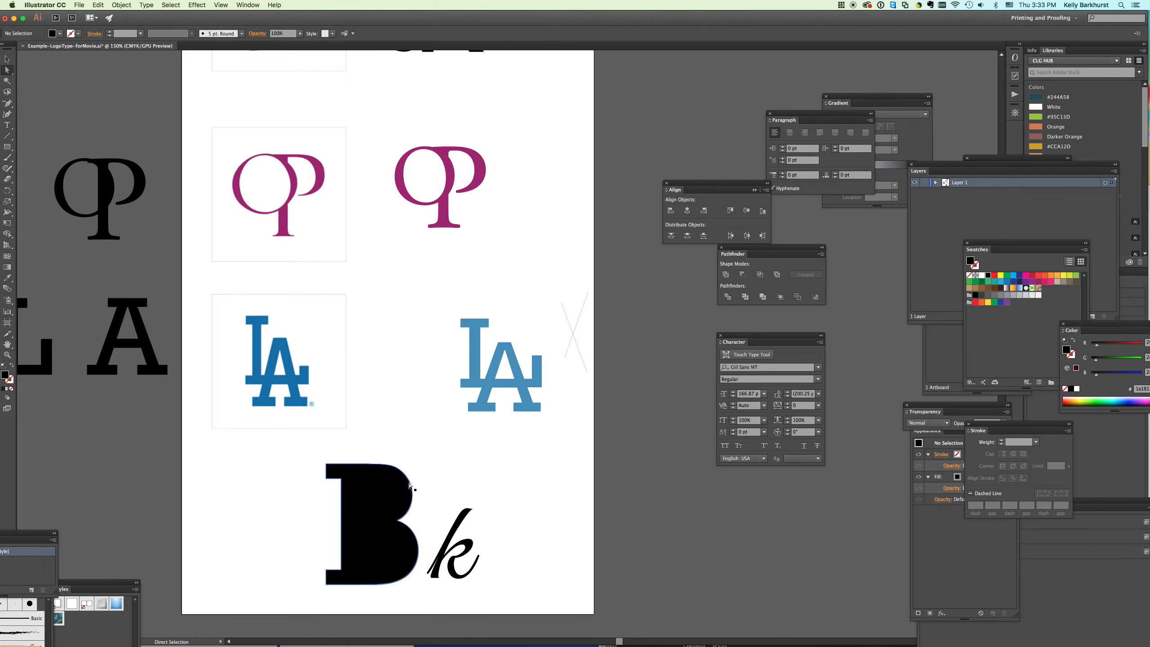
- Scale the script k beside the B up slightly, to about 189 pt
{"action": "left_click", "coordinate": [7, 59]}
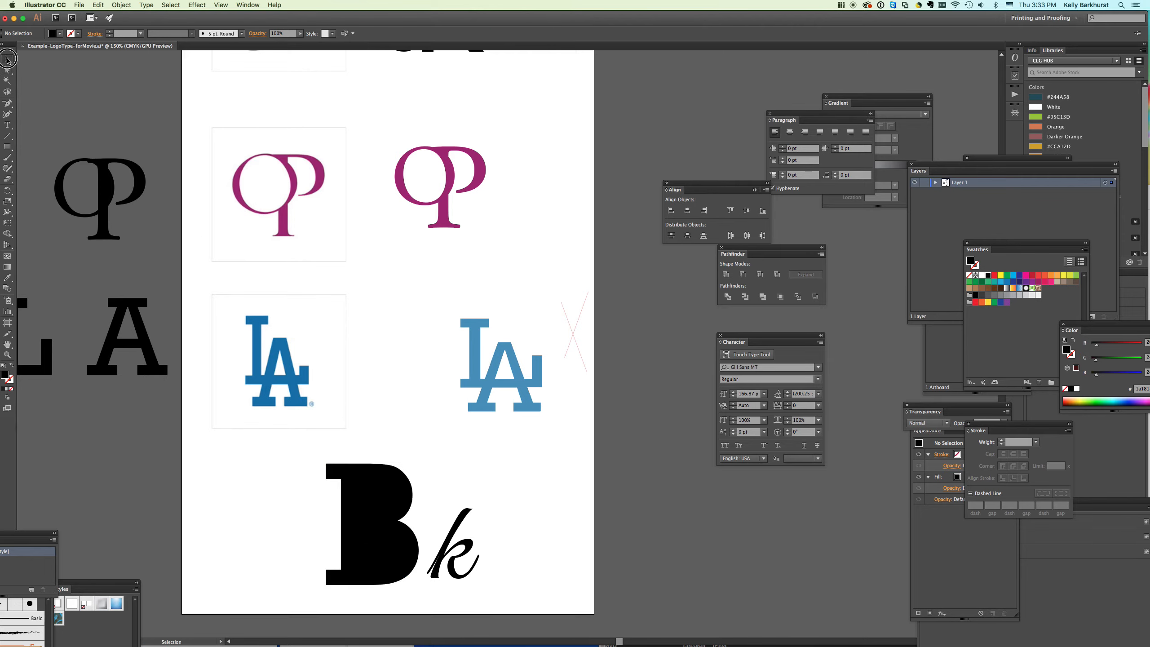
{"action": "left_click", "coordinate": [468, 551]}
{"action": "left_click_drag", "start_coordinate": [479, 476], "coordinate": [487, 457]}
{"action": "left_click", "coordinate": [513, 519]}
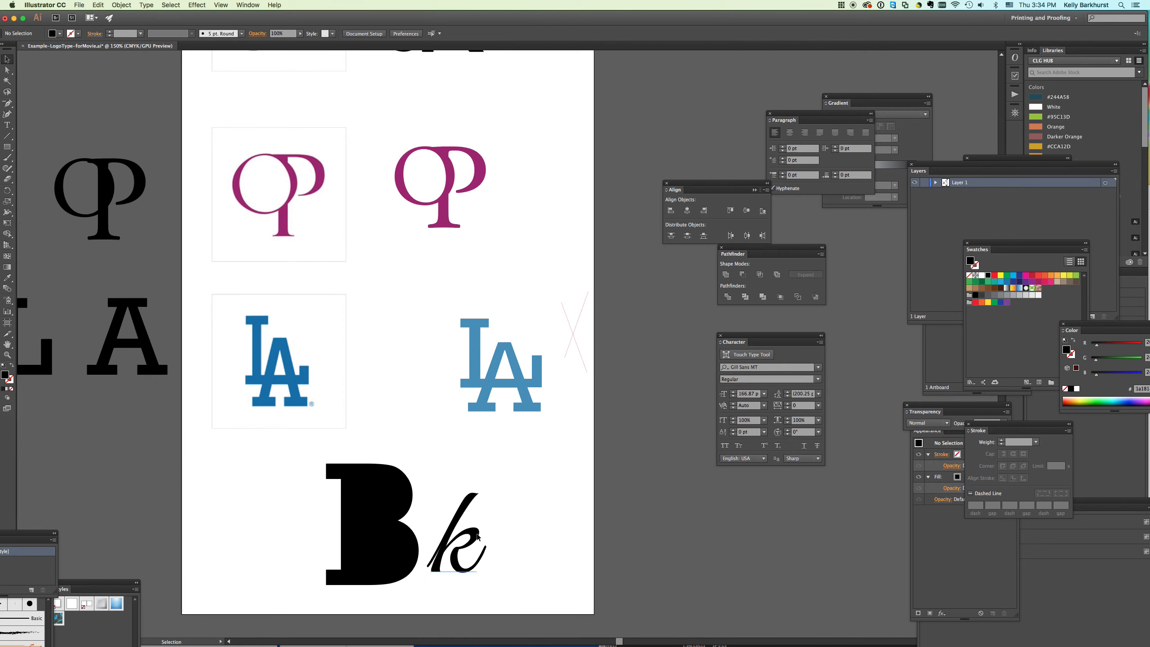
- Color the script k white with the Eyedropper and convert it to outlines
{"action": "left_click", "coordinate": [478, 537]}
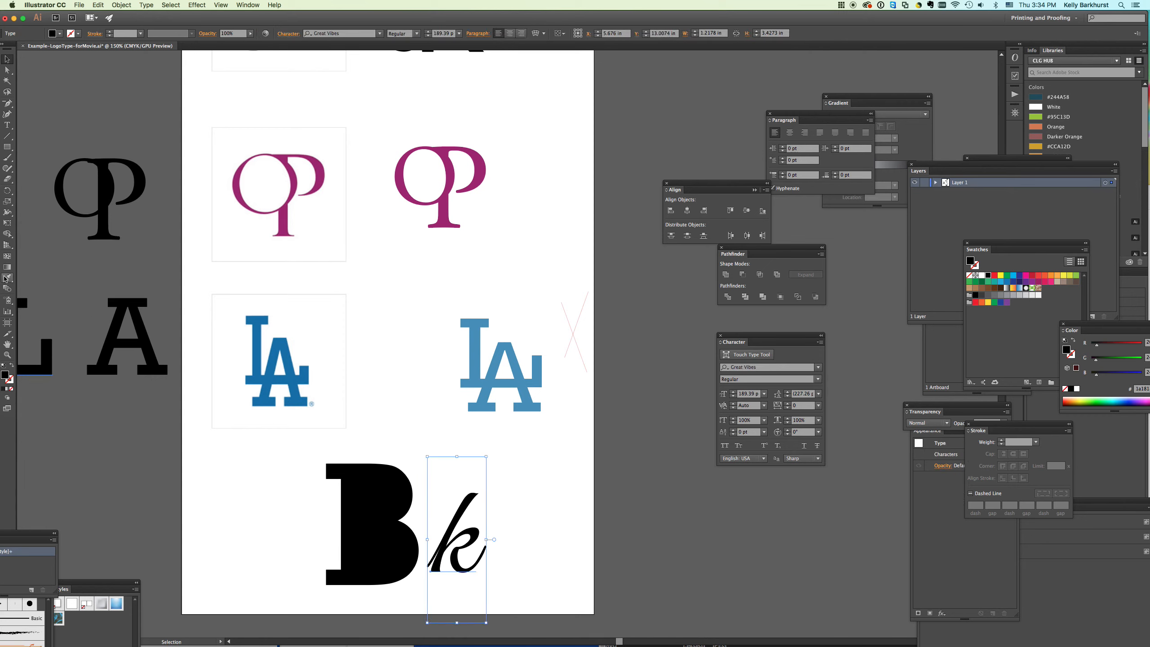
{"action": "left_click", "coordinate": [7, 277]}
{"action": "left_click", "coordinate": [222, 75]}
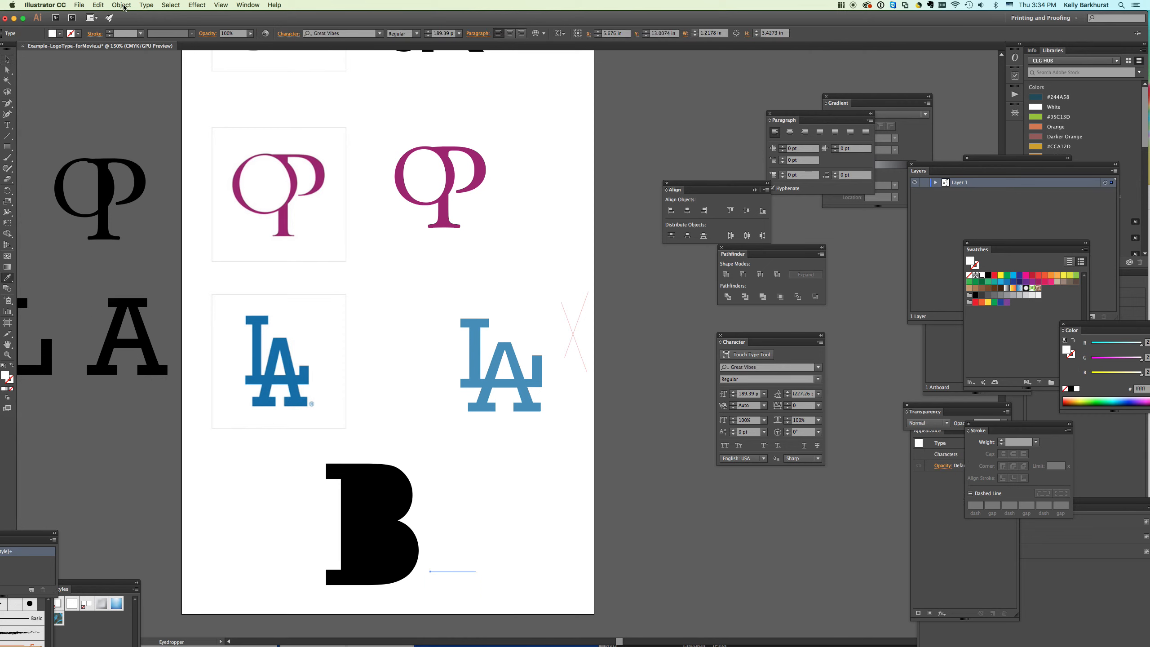
{"action": "left_click", "coordinate": [146, 5]}
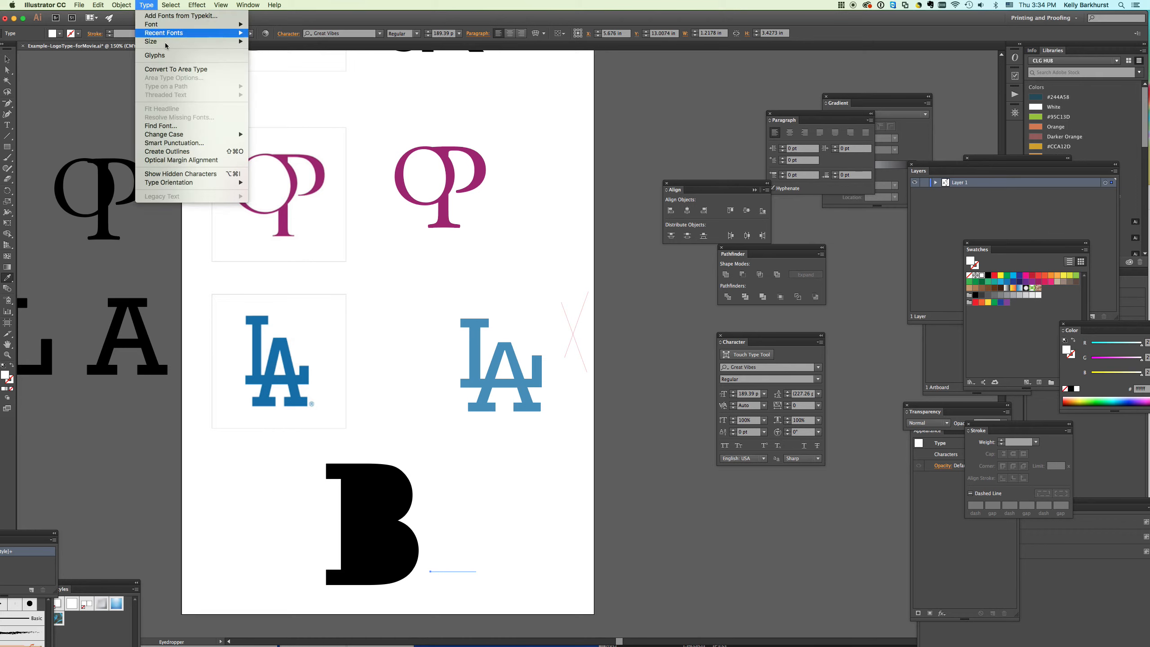
{"action": "left_click", "coordinate": [170, 152]}
{"action": "key", "text": "v"}
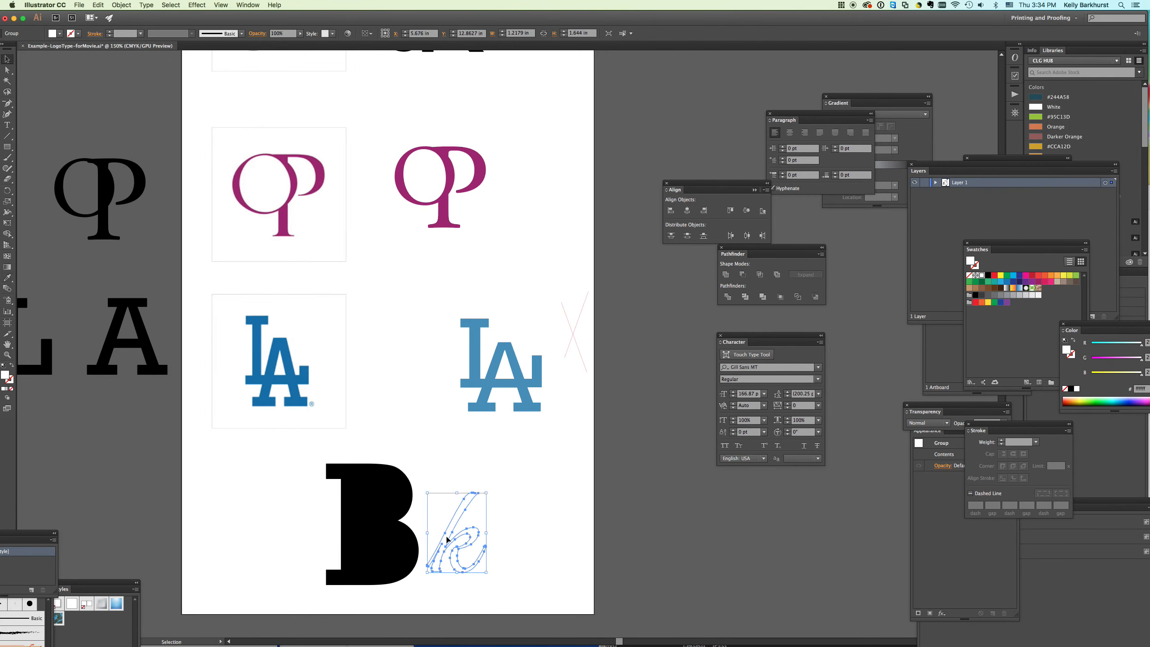
- Place the white k over the lower part of the black B, with its feet slightly below the B's baseline
{"action": "left_click_drag", "start_coordinate": [447, 539], "coordinate": [391, 548]}
{"action": "left_click", "coordinate": [486, 553]}
{"action": "left_click", "coordinate": [391, 554]}
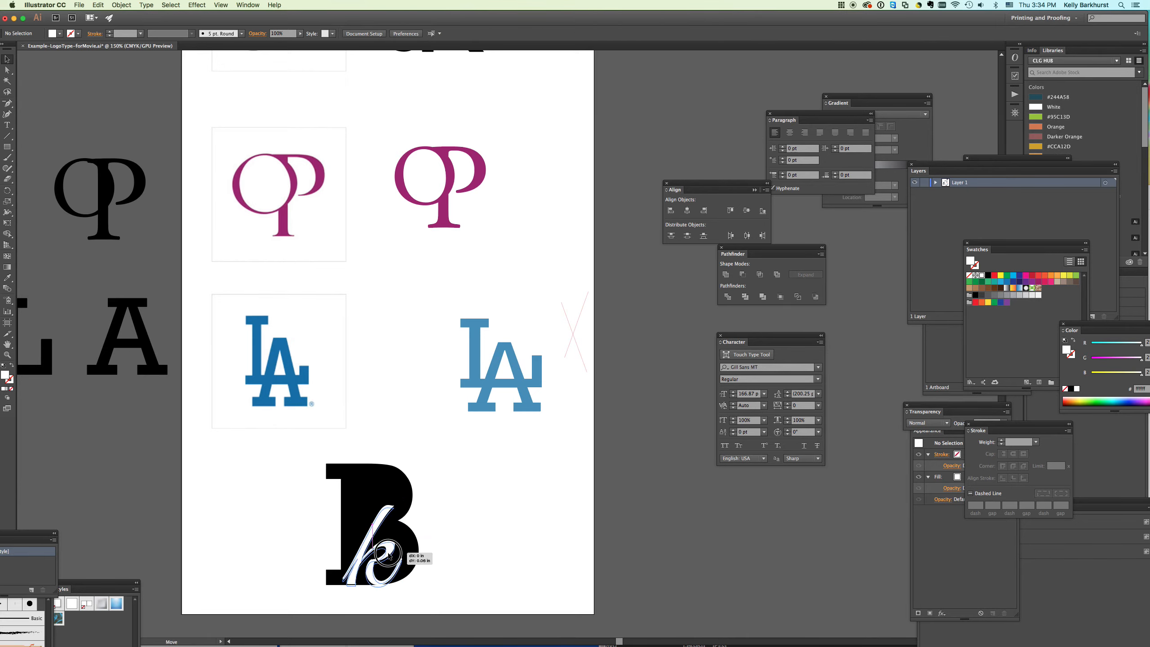
{"action": "left_click", "coordinate": [465, 539]}
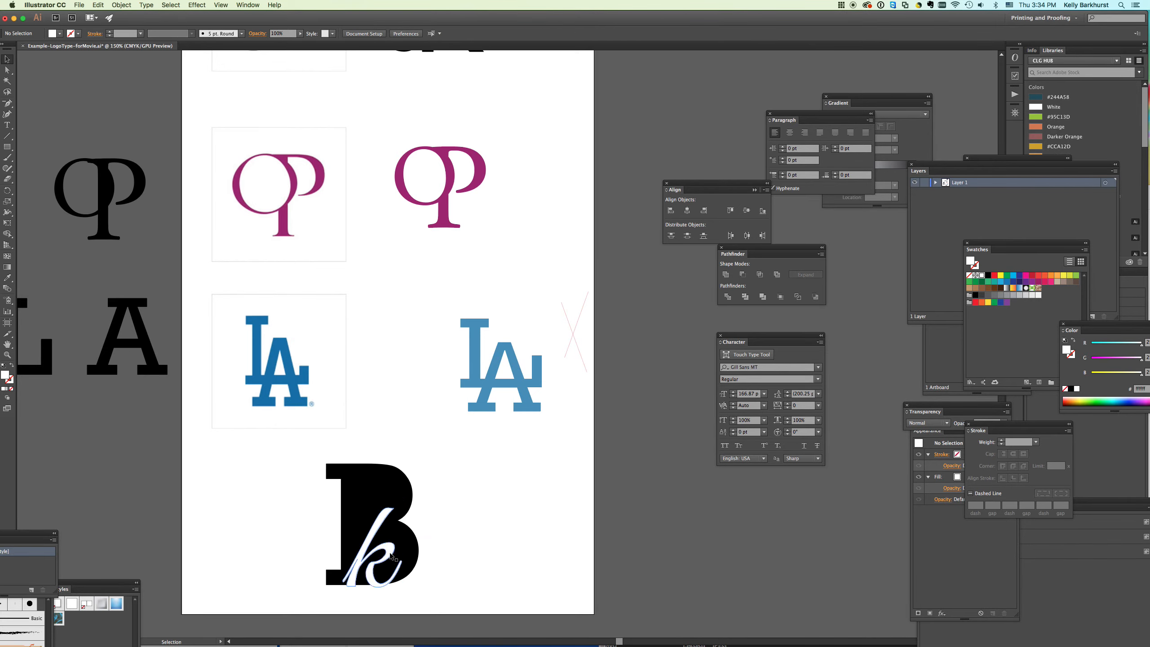
{"action": "left_click_drag", "start_coordinate": [392, 547], "coordinate": [396, 547]}
{"action": "left_click", "coordinate": [538, 539]}
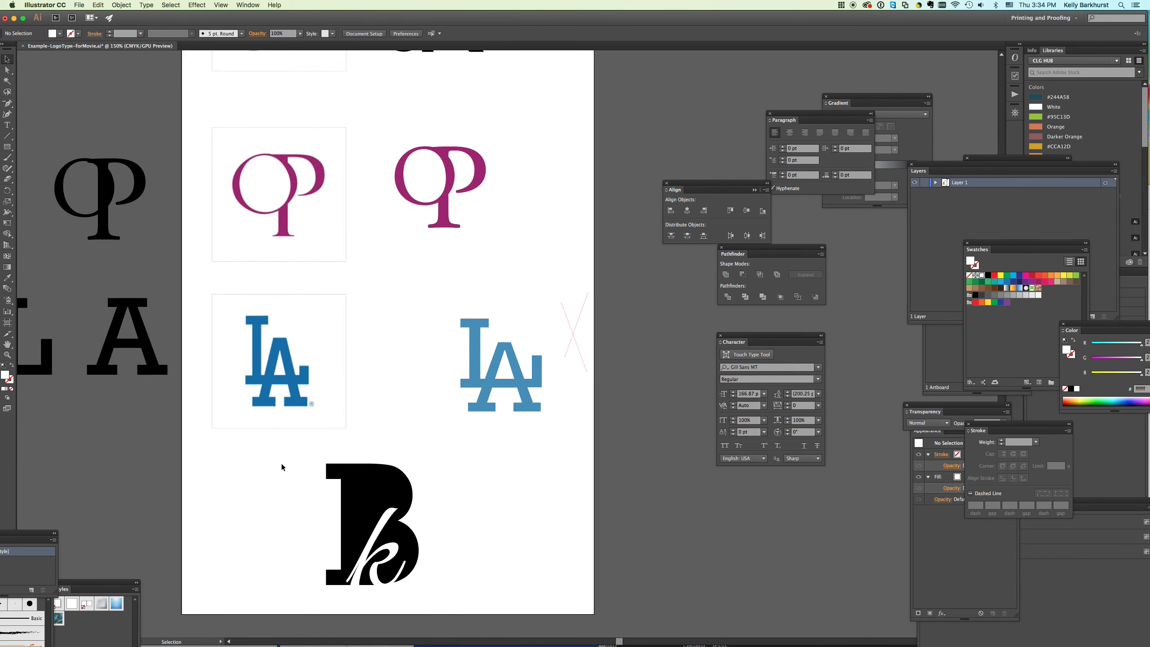
- Try to divide the B and k with Pathfinder and delete the k's pieces below the B
{"action": "left_click_drag", "start_coordinate": [281, 464], "coordinate": [437, 574]}
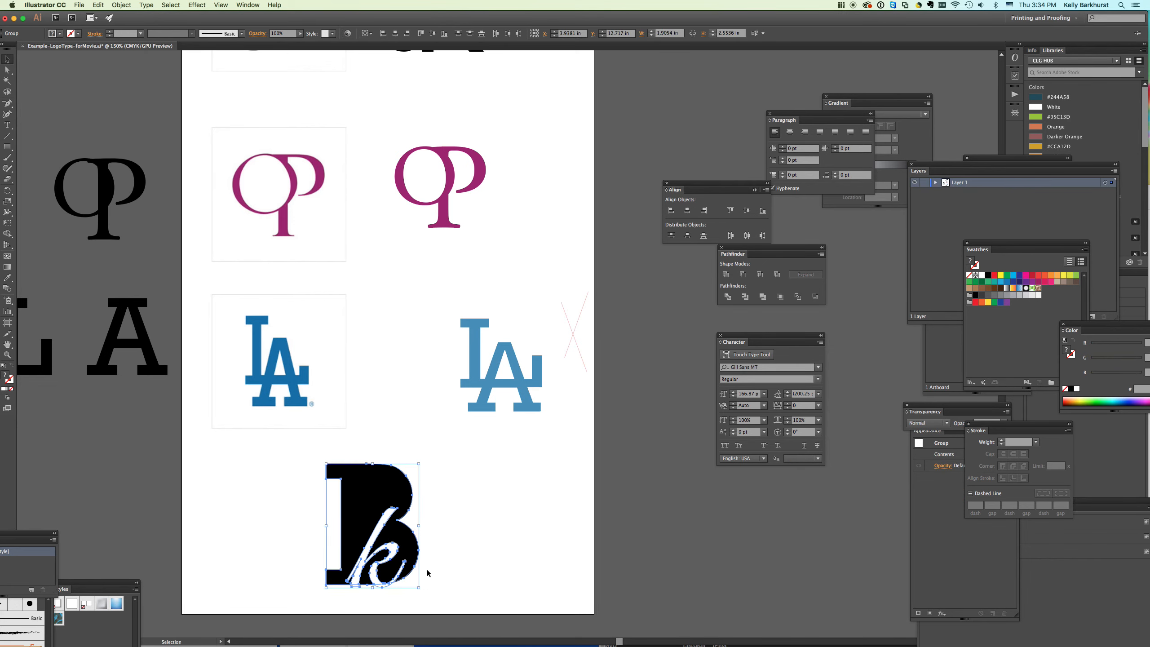
{"action": "left_click", "coordinate": [728, 297]}
{"action": "left_click", "coordinate": [7, 70]}
{"action": "left_click", "coordinate": [273, 144]}
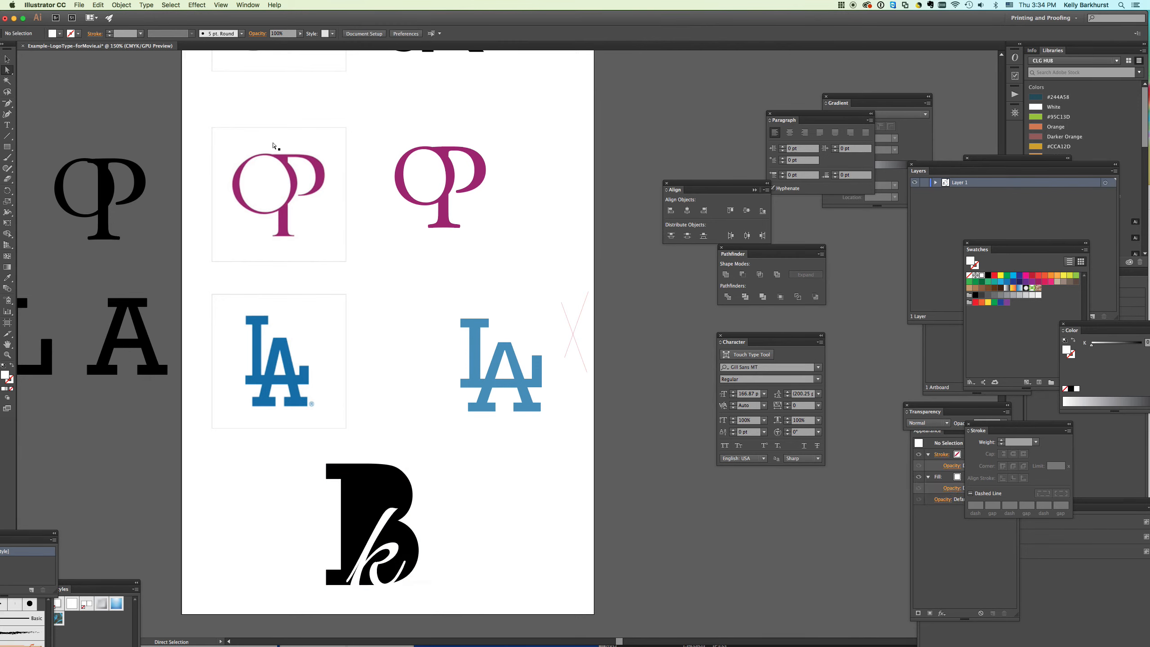
{"action": "left_click", "coordinate": [360, 585]}
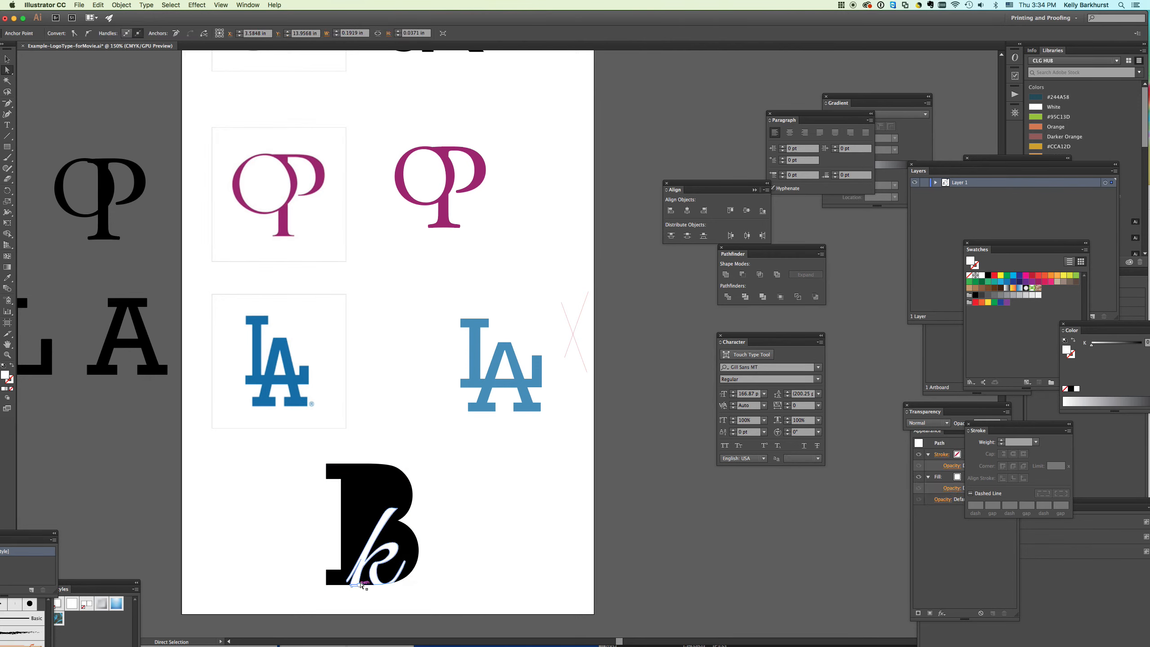
{"action": "key", "text": "Delete"}
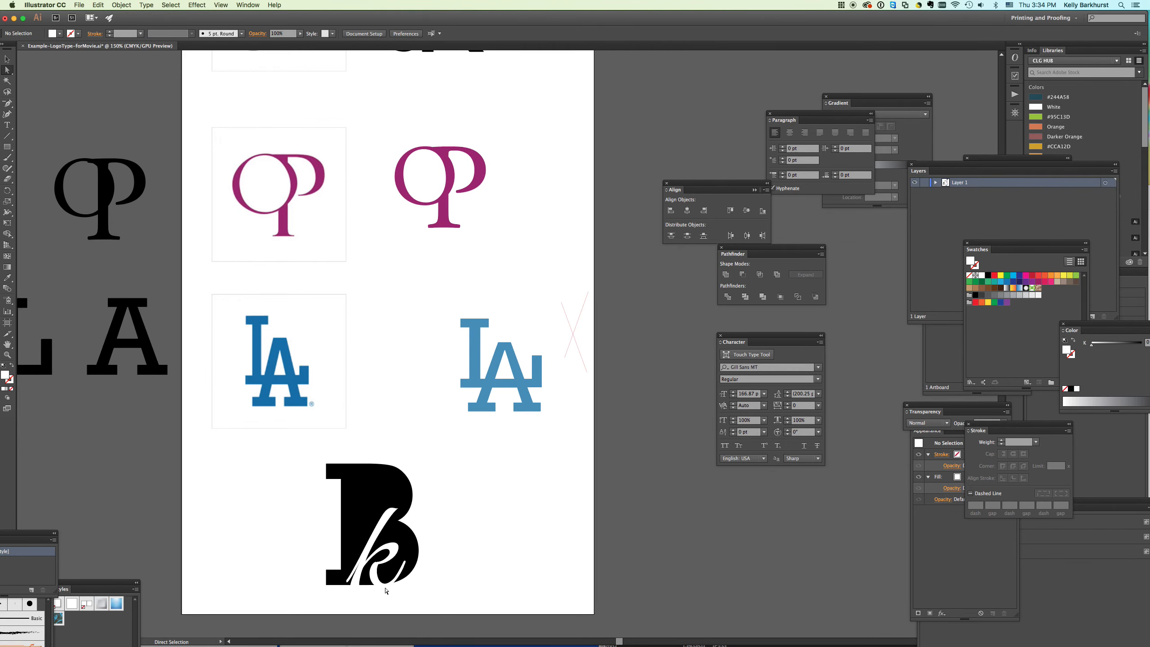
- Undo the piece deletion and the Divide so the B and k are separate letters again
{"action": "key", "text": "super+z"}
{"action": "key", "text": "super+z"}
{"action": "key", "text": "super+z"}
{"action": "key", "text": "super+z"}
{"action": "key", "text": "super+z"}
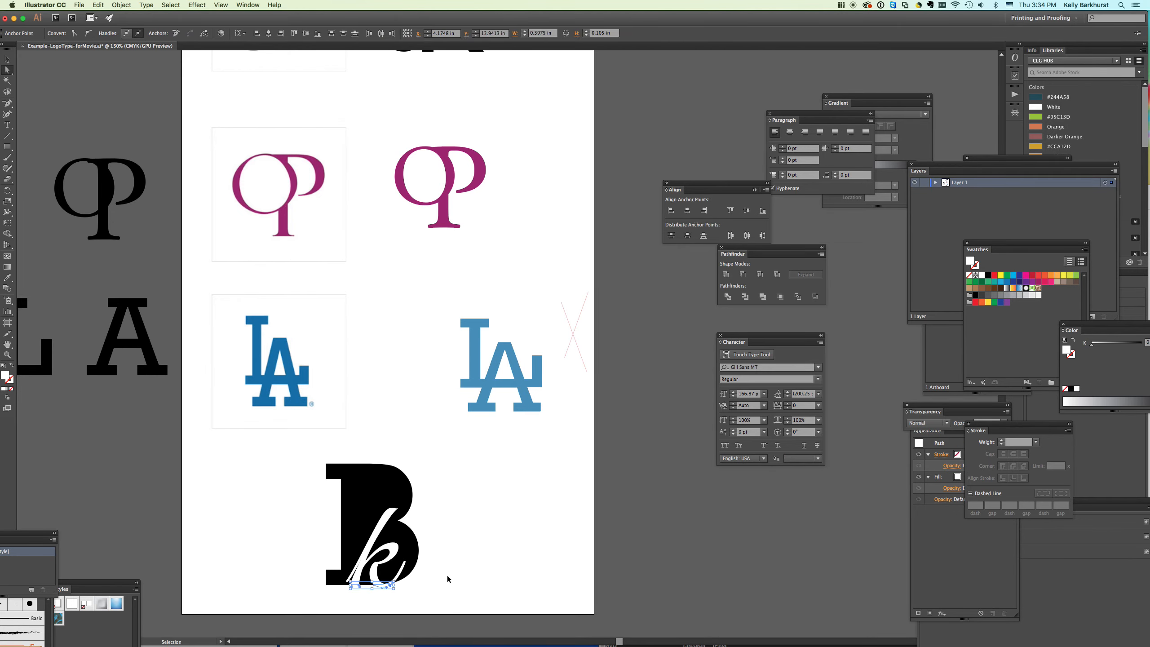
{"action": "left_click", "coordinate": [446, 577]}
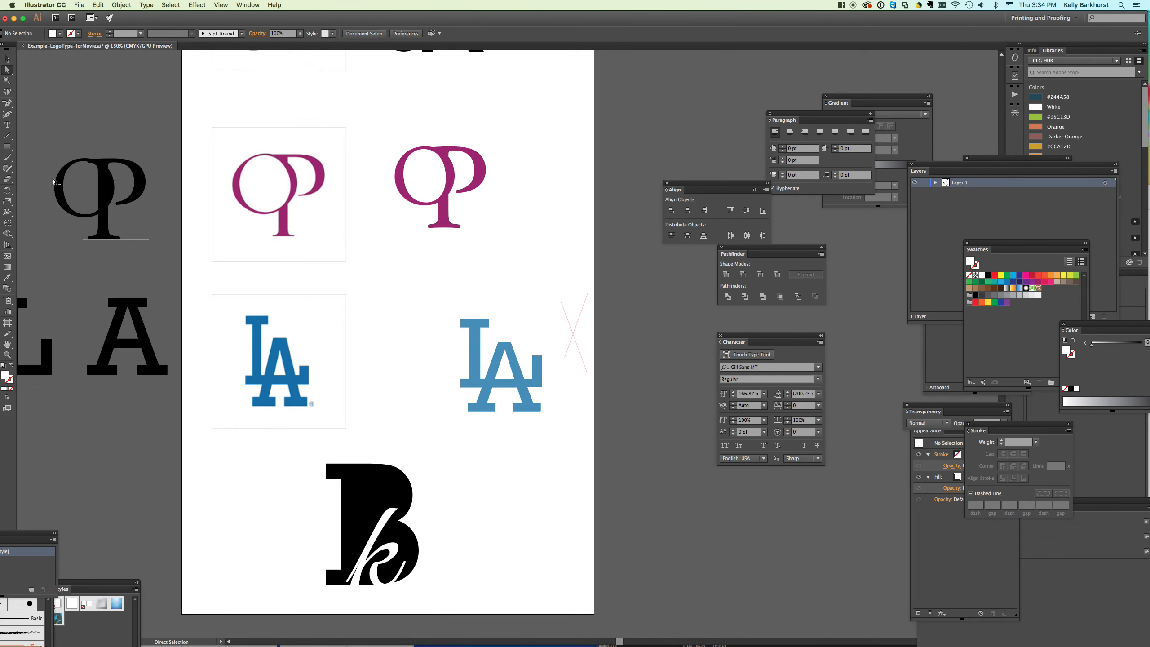
- Draw a rectangle about 3.78 by 3.27 in over the B and k and fill it with the OP logo's magenta
{"action": "left_click", "coordinate": [8, 149]}
{"action": "left_click_drag", "start_coordinate": [284, 447], "coordinate": [468, 605]}
{"action": "left_click", "coordinate": [8, 276]}
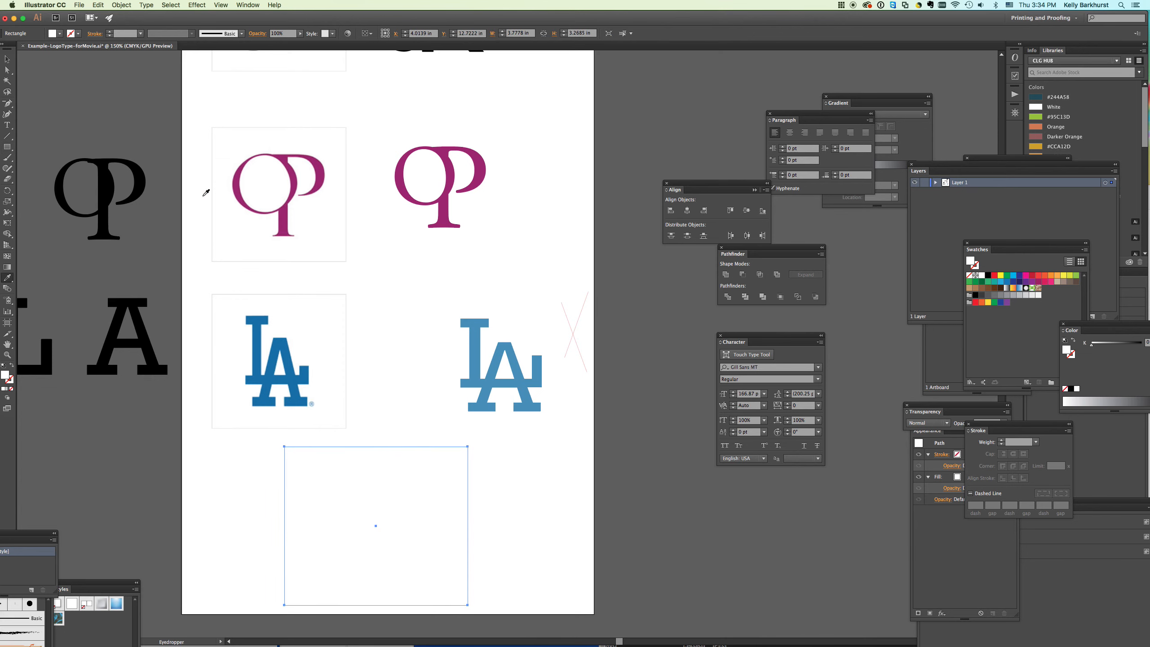
{"action": "left_click", "coordinate": [234, 186]}
- Send the magenta rectangle behind the B and k
{"action": "left_click", "coordinate": [122, 5]}
{"action": "mouse_move", "coordinate": [129, 24]}
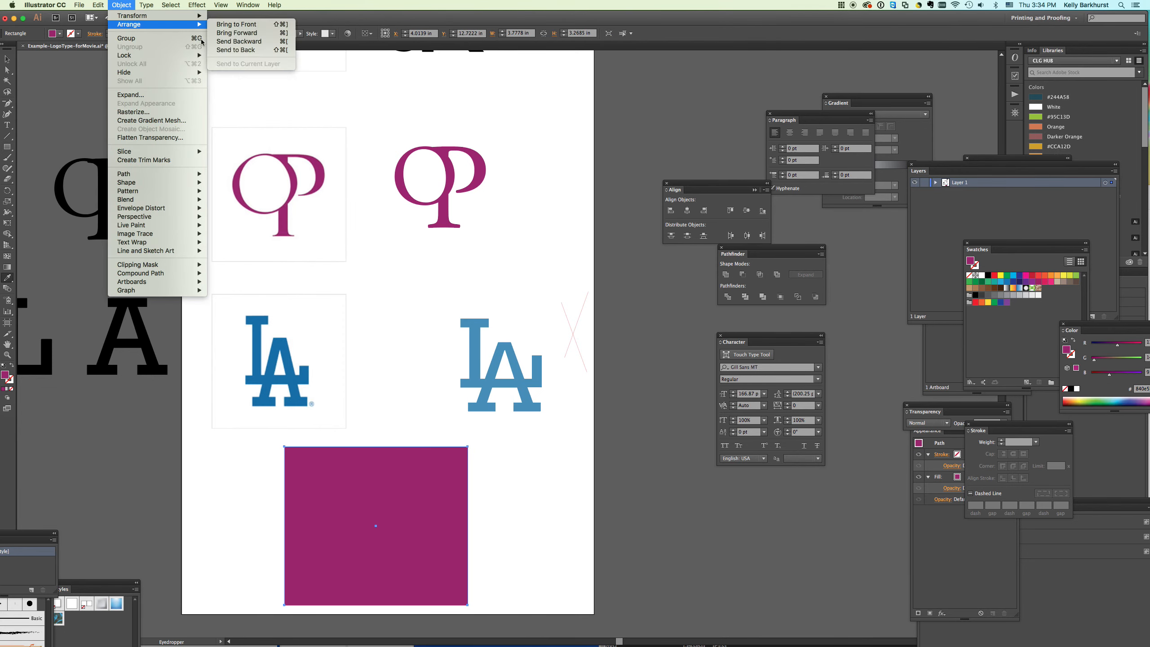
{"action": "left_click", "coordinate": [238, 50]}
{"action": "key", "text": "v"}
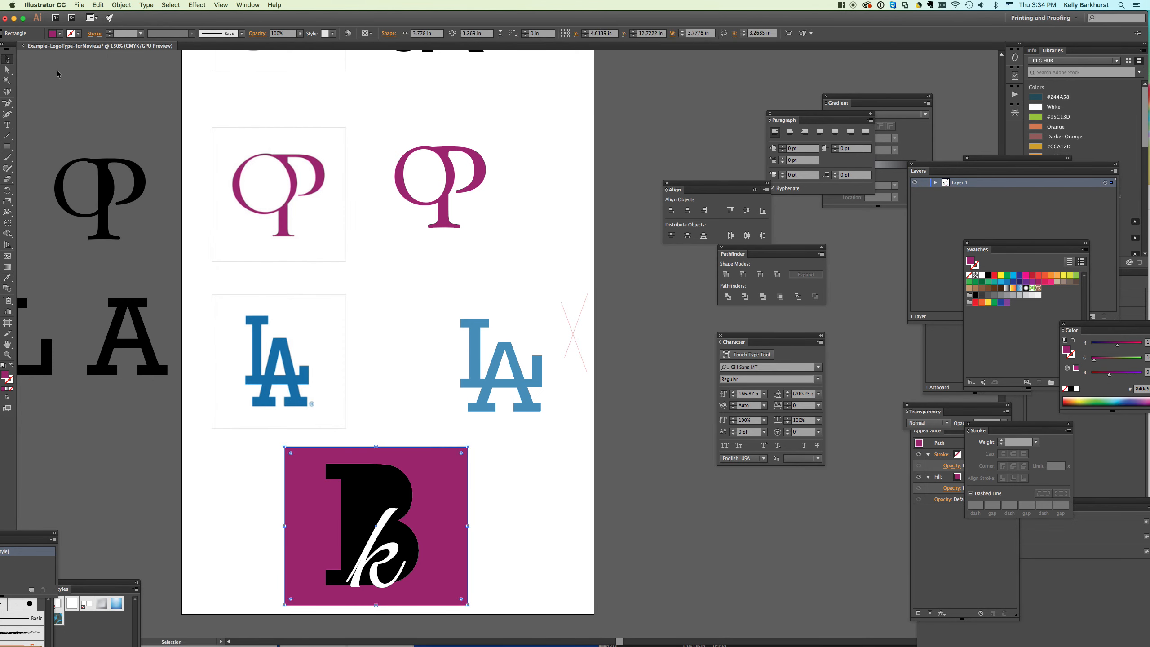
{"action": "key", "text": "super+shift+a"}
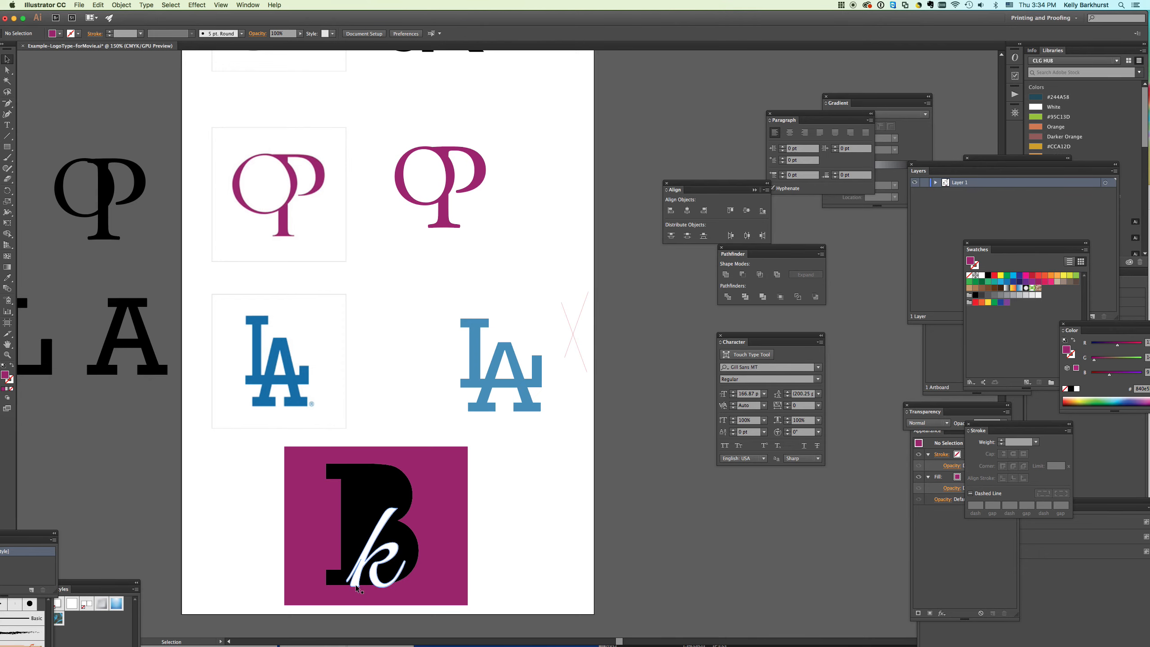
- Divide the overlapping B and k with Pathfinder and deselect the result
{"action": "left_click", "coordinate": [378, 521]}
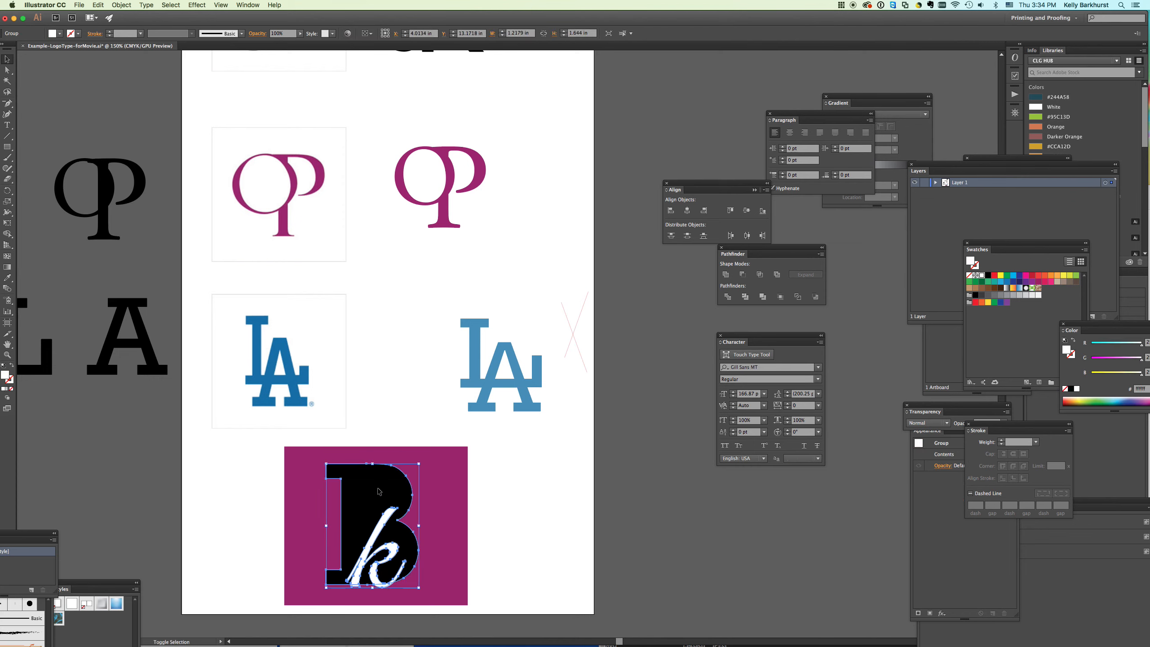
{"action": "left_click", "coordinate": [727, 297]}
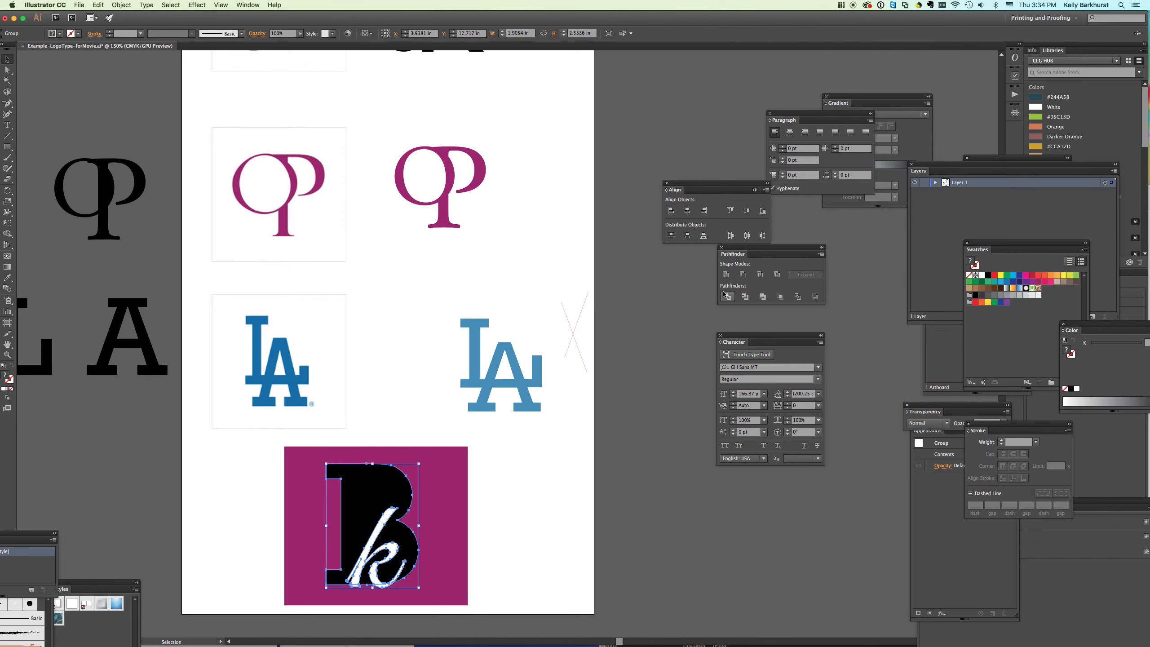
{"action": "left_click", "coordinate": [7, 69]}
{"action": "left_click", "coordinate": [87, 70]}
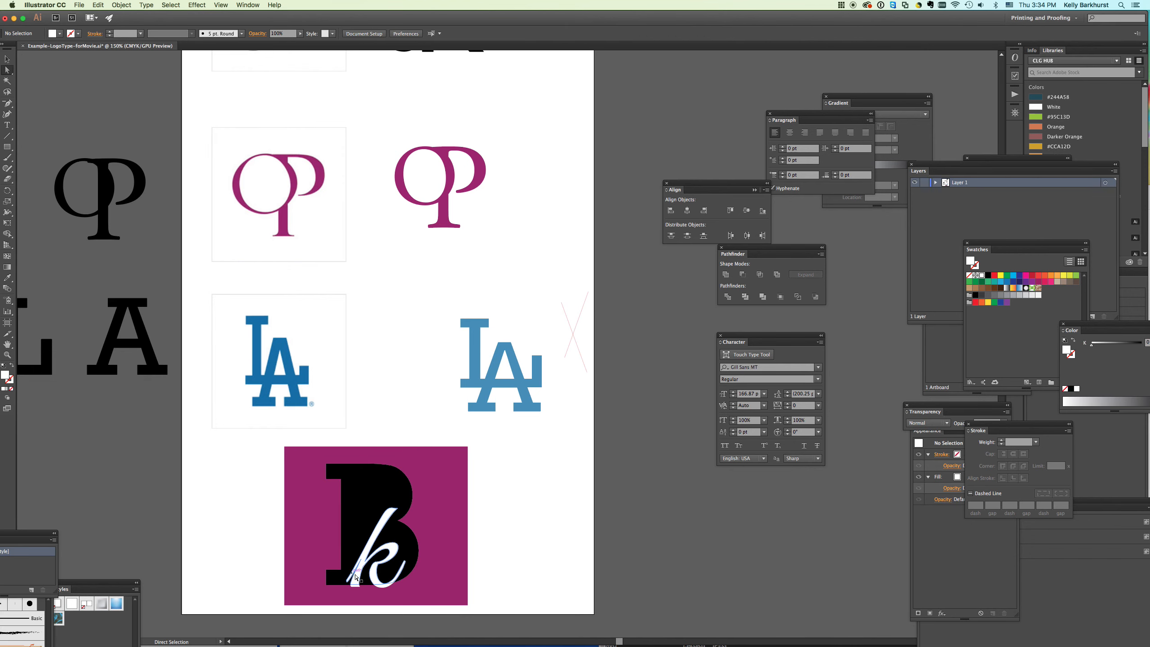
- Delete the k's pieces below the B and the white k itself so the magenta shows through
{"action": "left_click", "coordinate": [356, 588]}
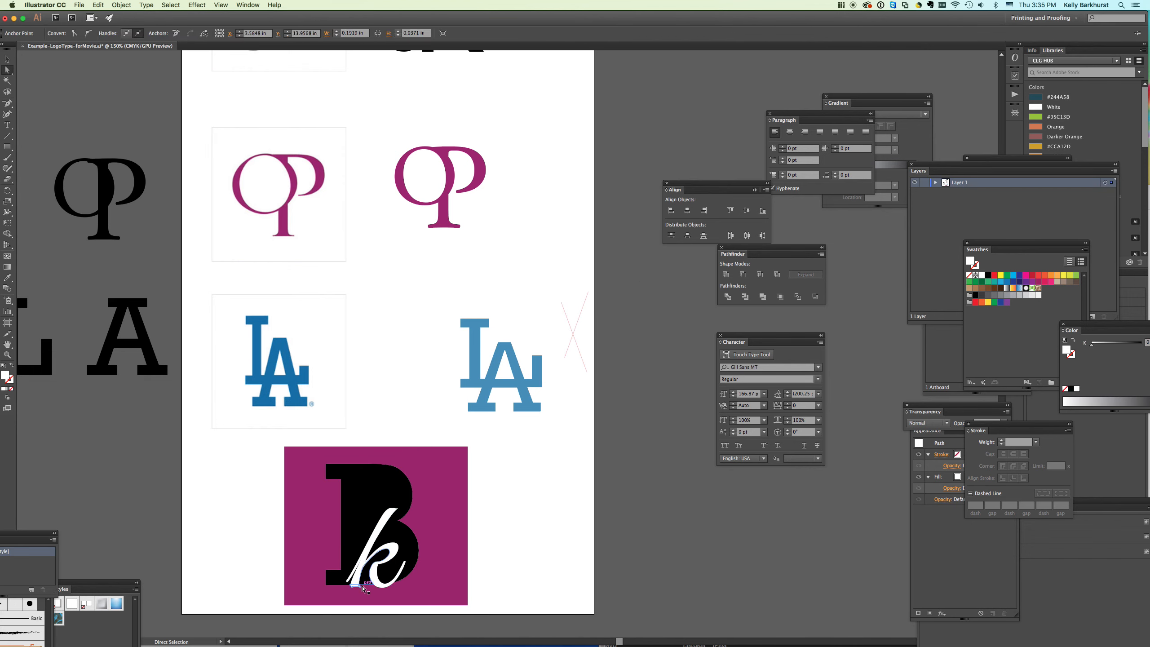
{"action": "key", "text": "Delete"}
{"action": "left_click", "coordinate": [384, 586]}
{"action": "key", "text": "Delete"}
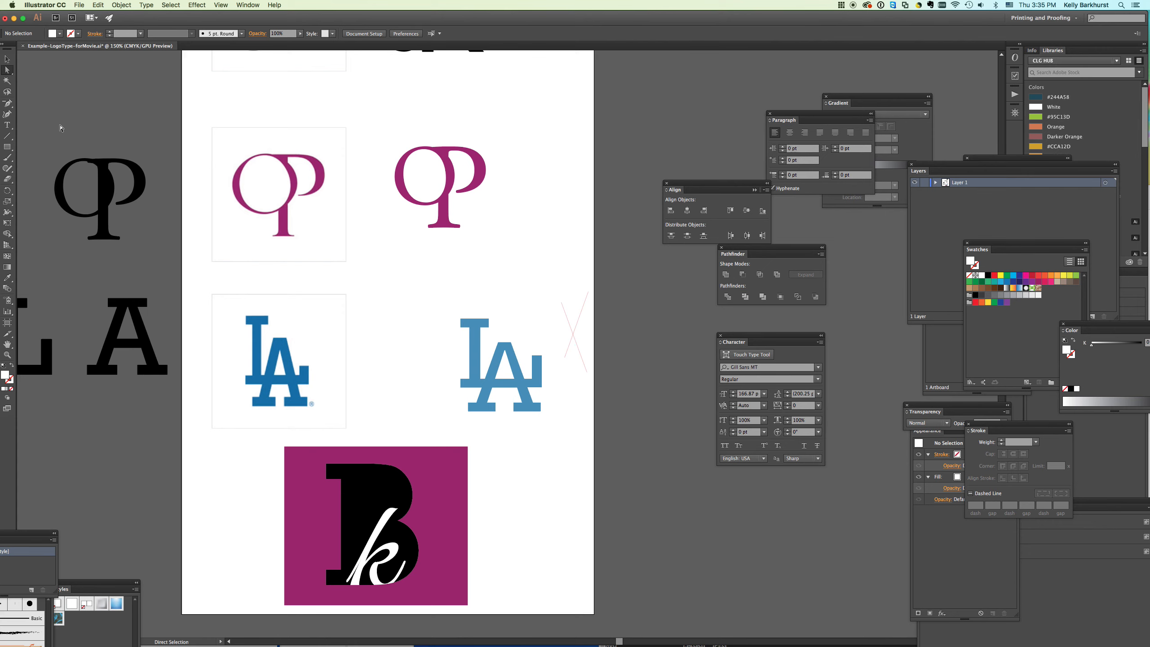
{"action": "left_click", "coordinate": [365, 548]}
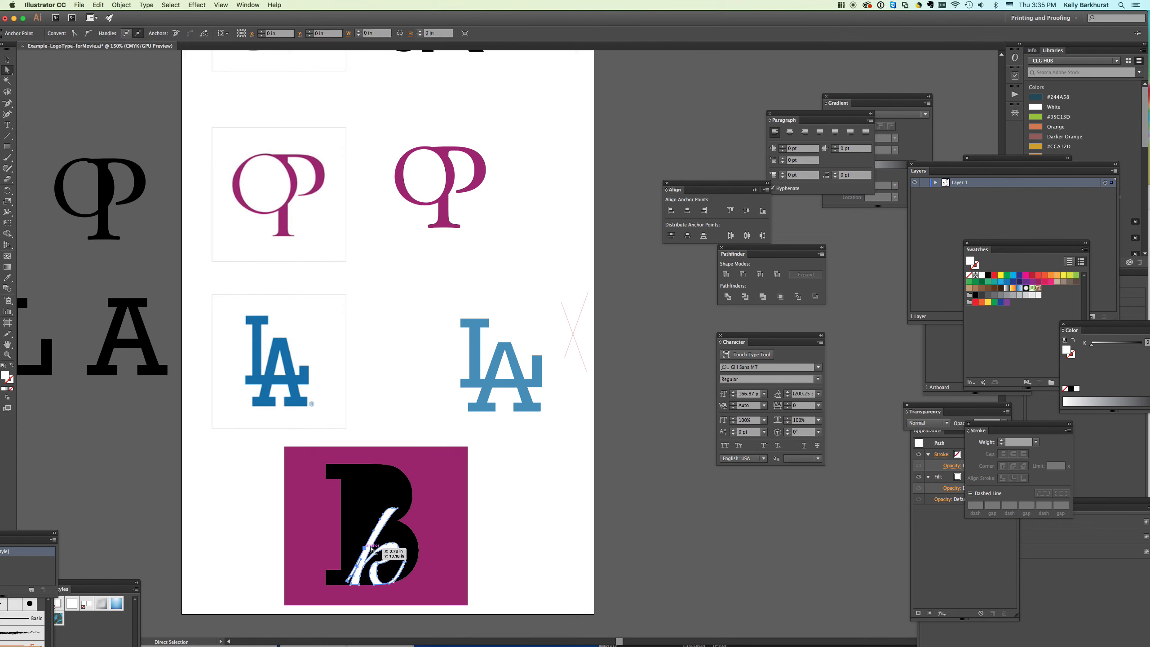
{"action": "key", "text": "Delete"}
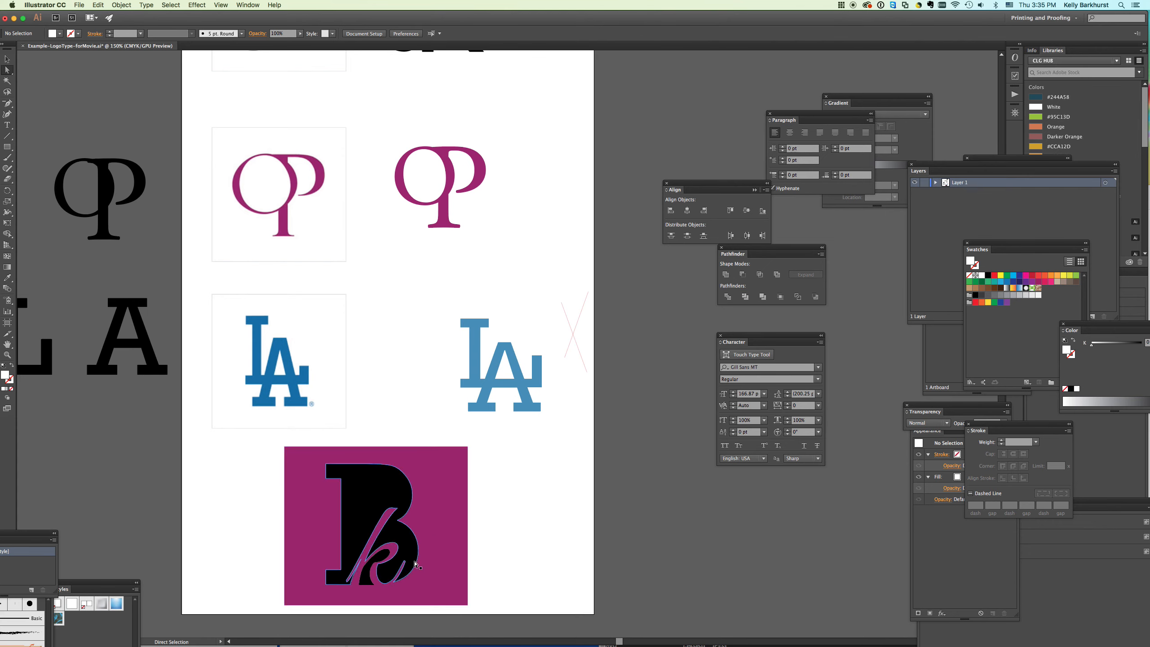
- Color the main black part of the divided B white with the Eyedropper
{"action": "left_click", "coordinate": [405, 517]}
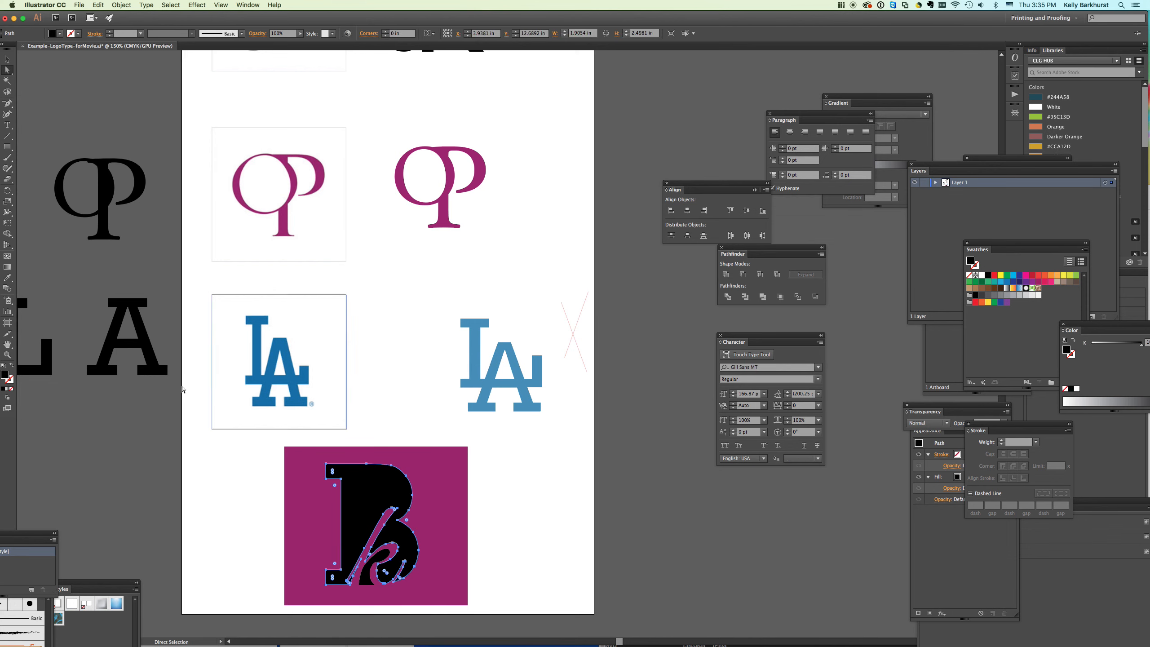
{"action": "left_click", "coordinate": [7, 278]}
{"action": "left_click", "coordinate": [420, 376]}
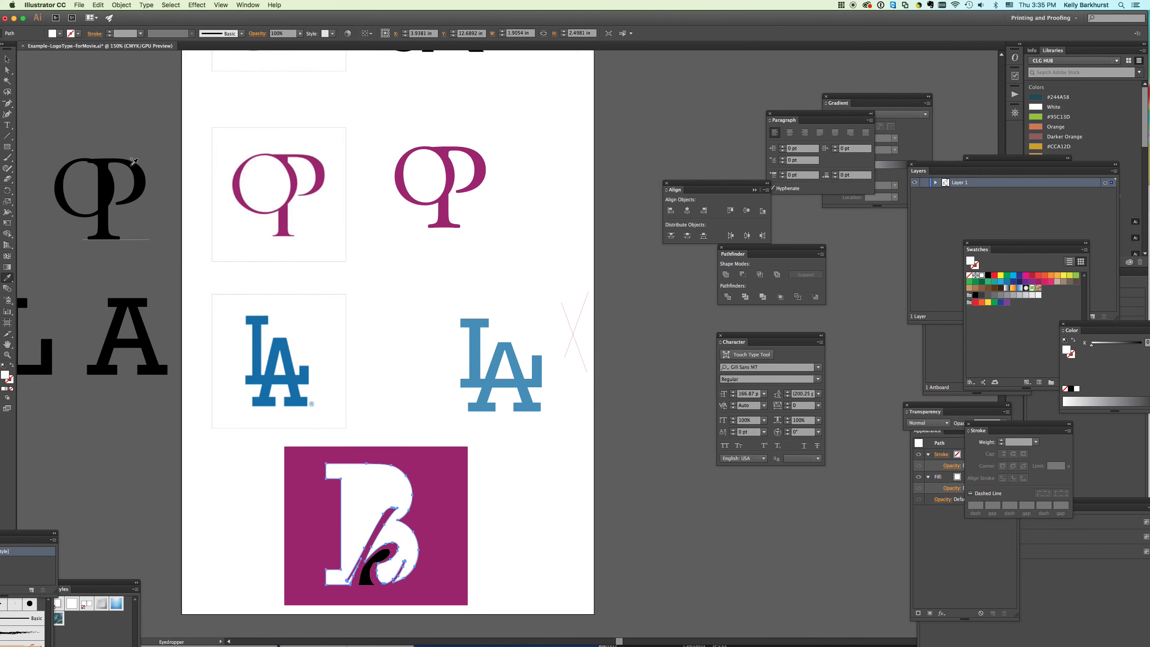
- Color the remaining black piece between the k's strokes white with the Eyedropper
{"action": "left_click", "coordinate": [7, 70]}
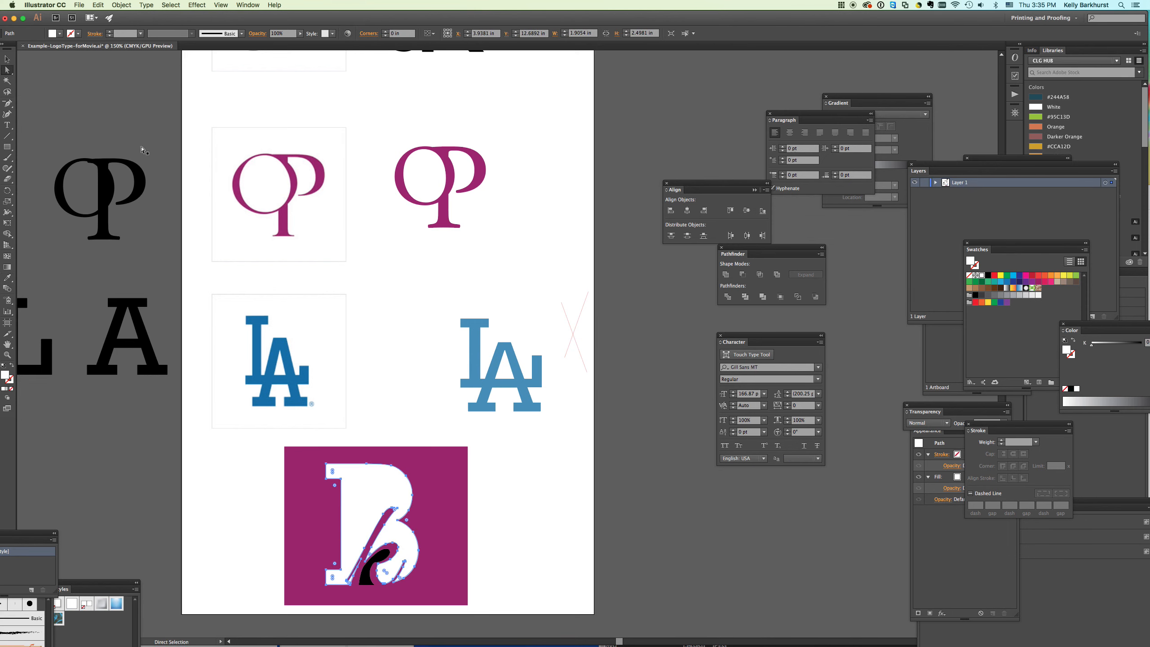
{"action": "left_click", "coordinate": [370, 560]}
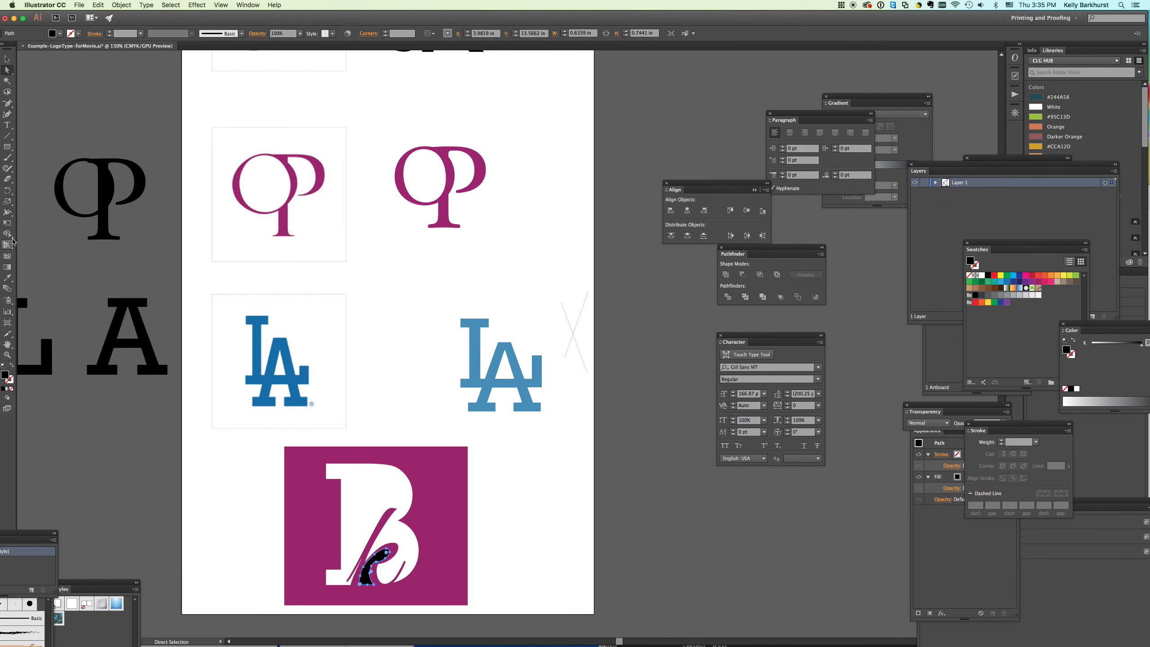
{"action": "left_click", "coordinate": [7, 277]}
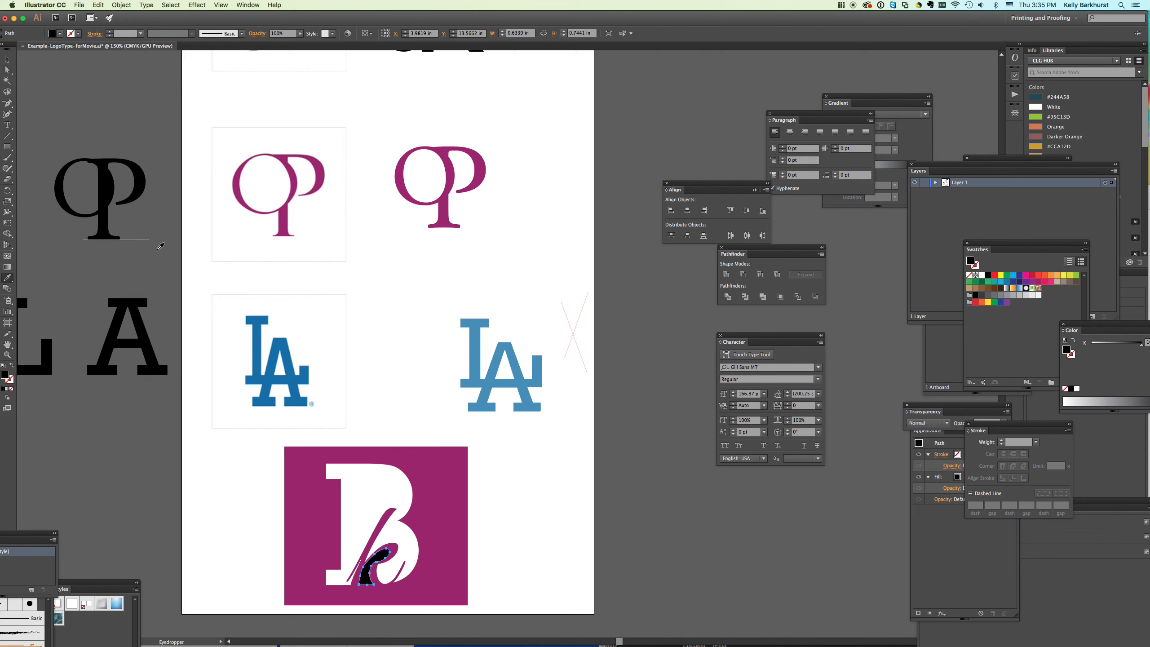
{"action": "left_click", "coordinate": [370, 272]}
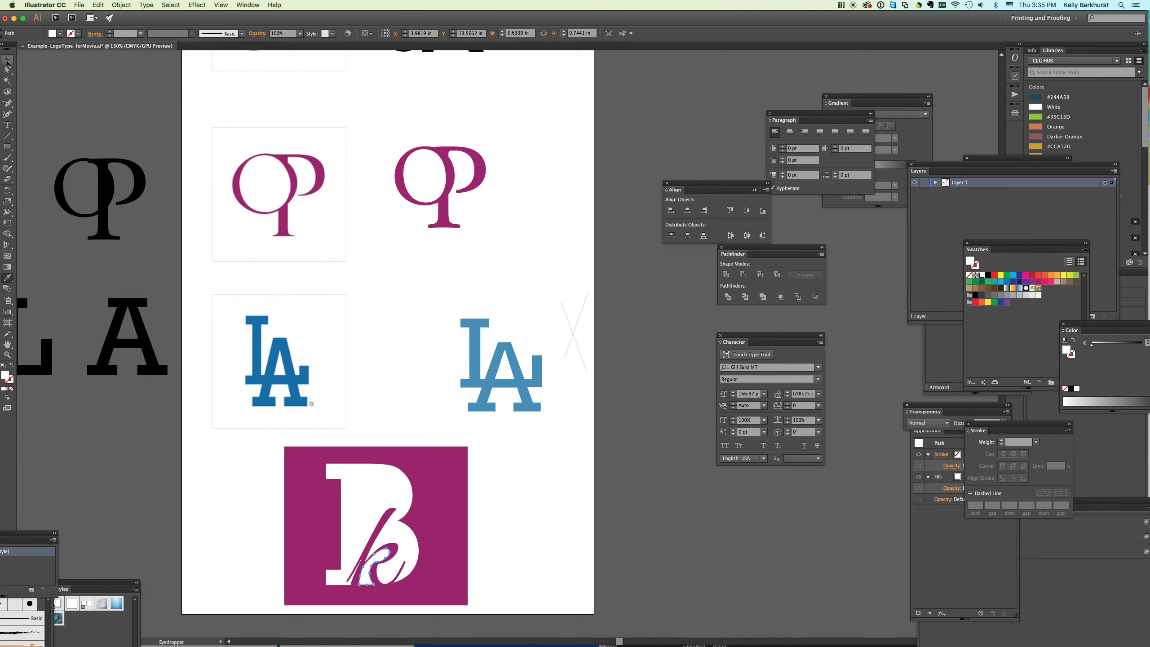
{"action": "double_click", "coordinate": [7, 60]}
{"action": "left_click", "coordinate": [620, 394]}
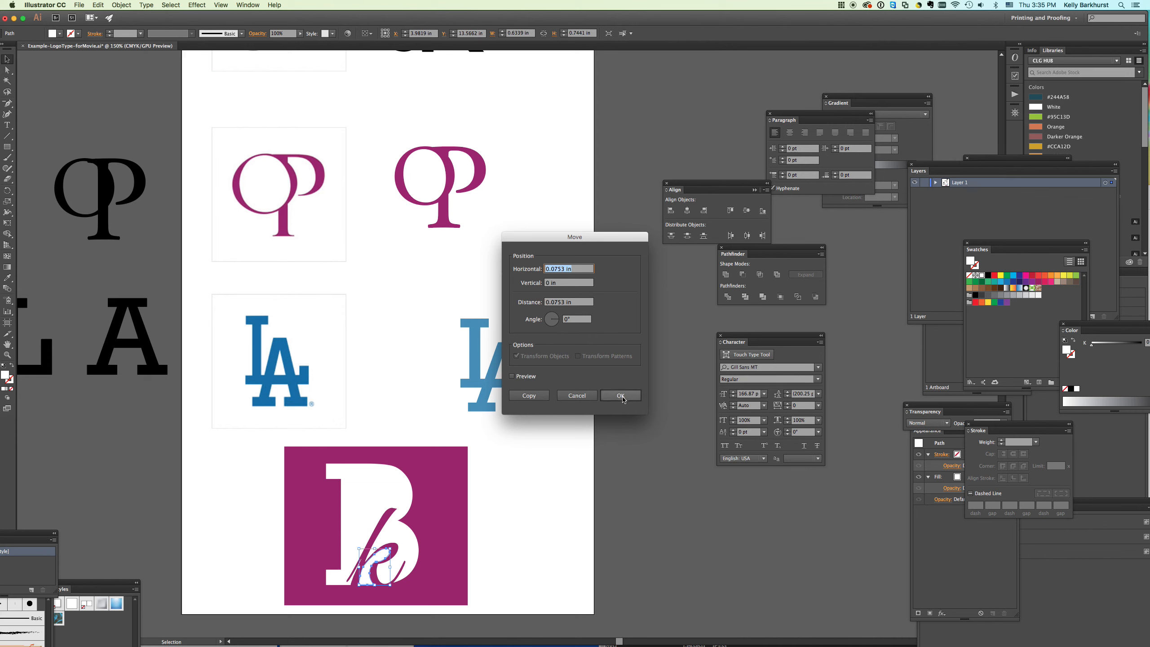
{"action": "left_click", "coordinate": [529, 531]}
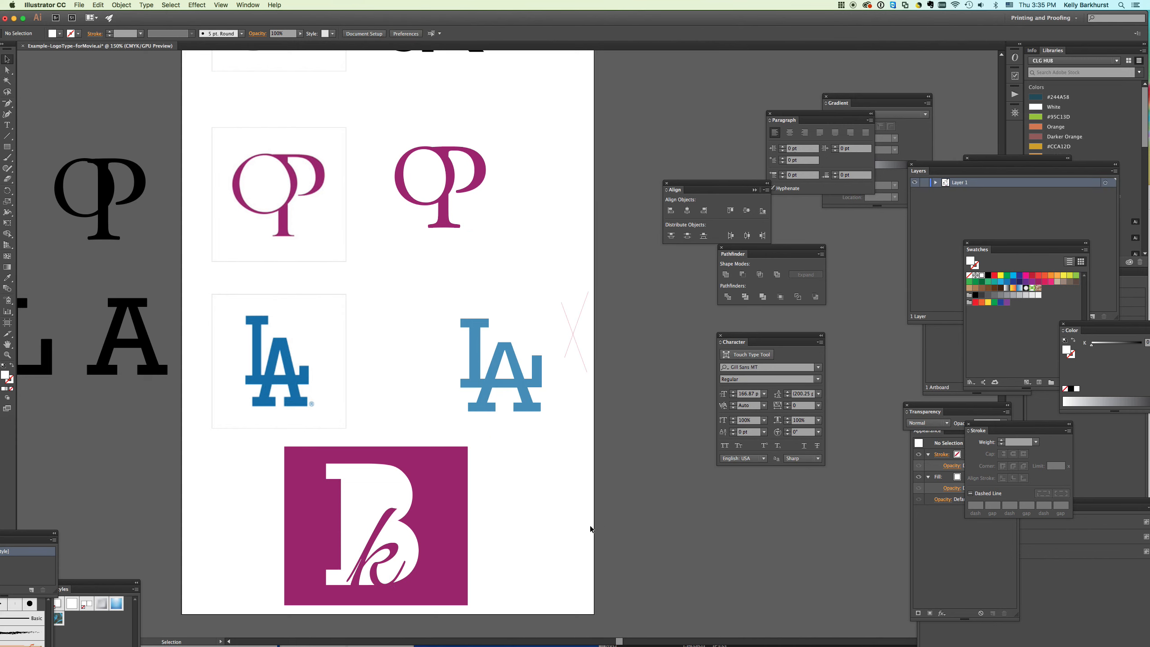
- Unite all the white pieces of the Bk mark with Pathfinder
{"action": "left_click", "coordinate": [378, 545]}
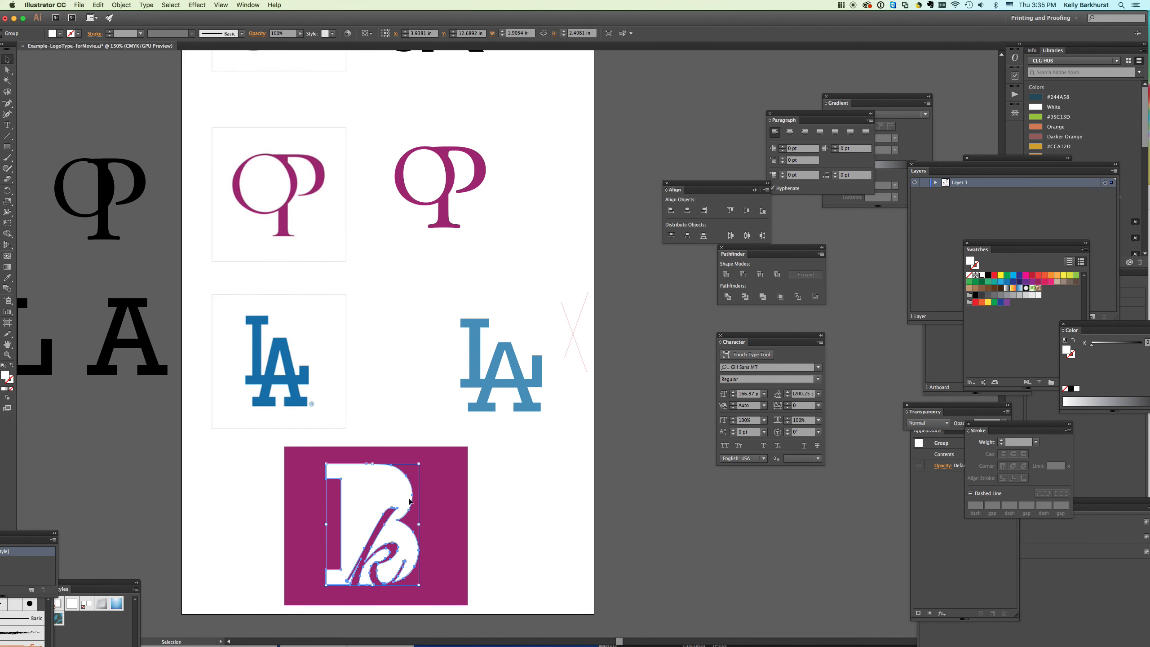
{"action": "left_click", "coordinate": [726, 275]}
{"action": "left_click", "coordinate": [641, 380]}
- Scale the white Bk mark down to about 1.42 by 1.86 in and move it toward the magenta rectangle's upper right
{"action": "left_click_drag", "start_coordinate": [398, 521], "coordinate": [392, 487]}
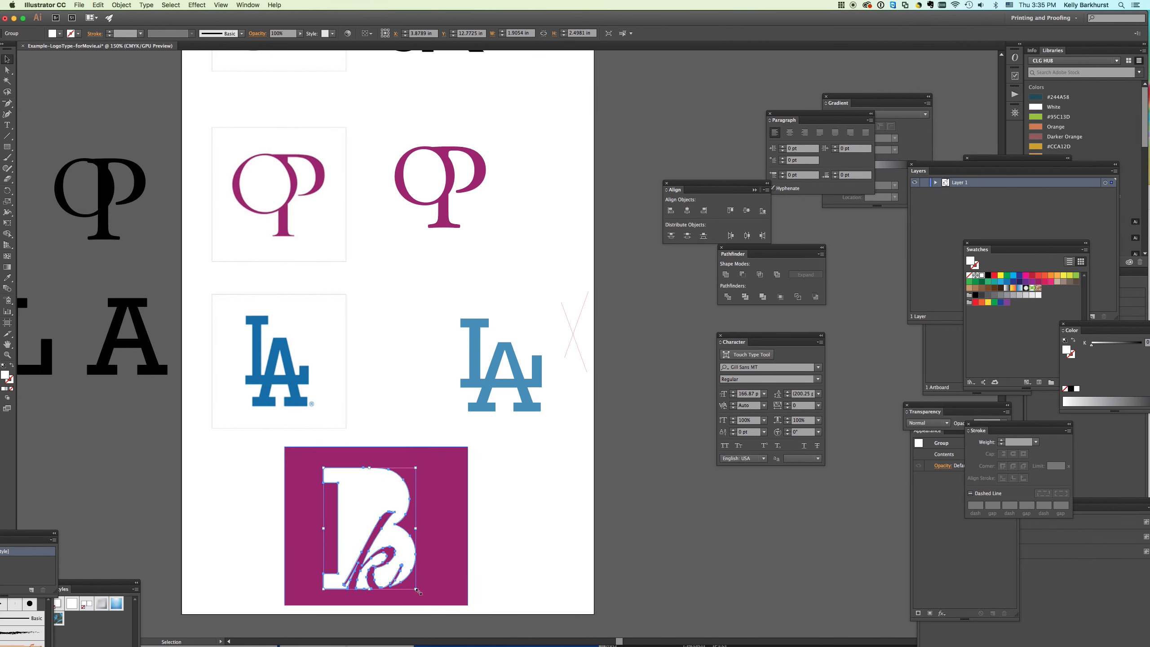
{"action": "left_click_drag", "start_coordinate": [417, 591], "coordinate": [393, 559]}
{"action": "left_click_drag", "start_coordinate": [362, 511], "coordinate": [418, 513]}
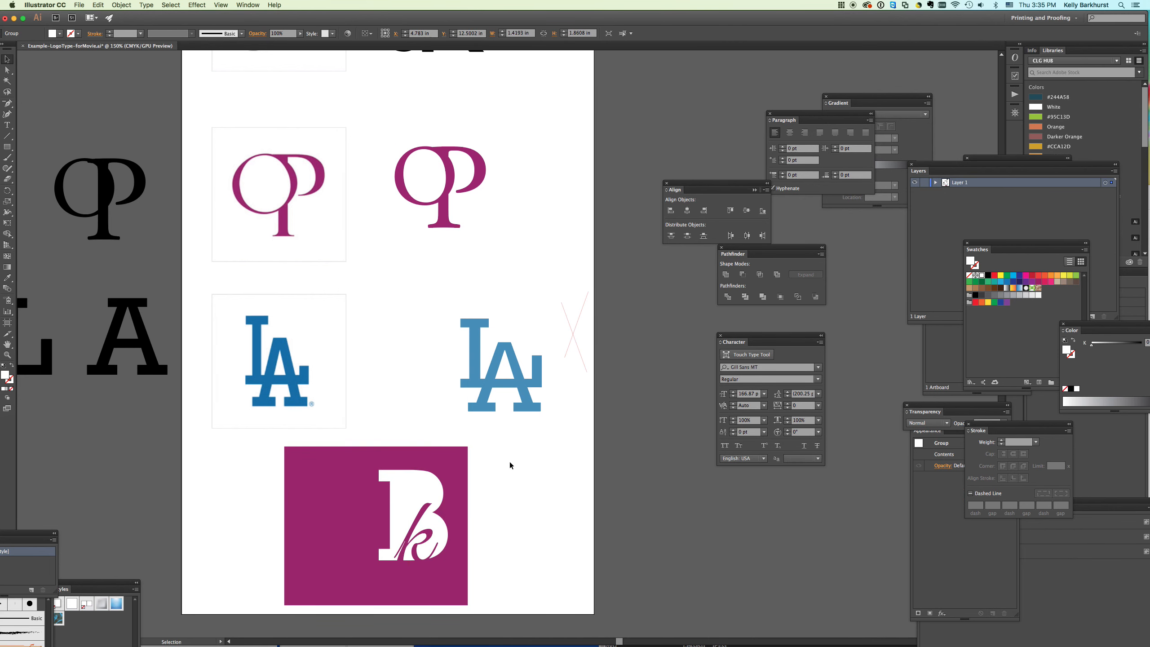
{"action": "left_click", "coordinate": [510, 463]}
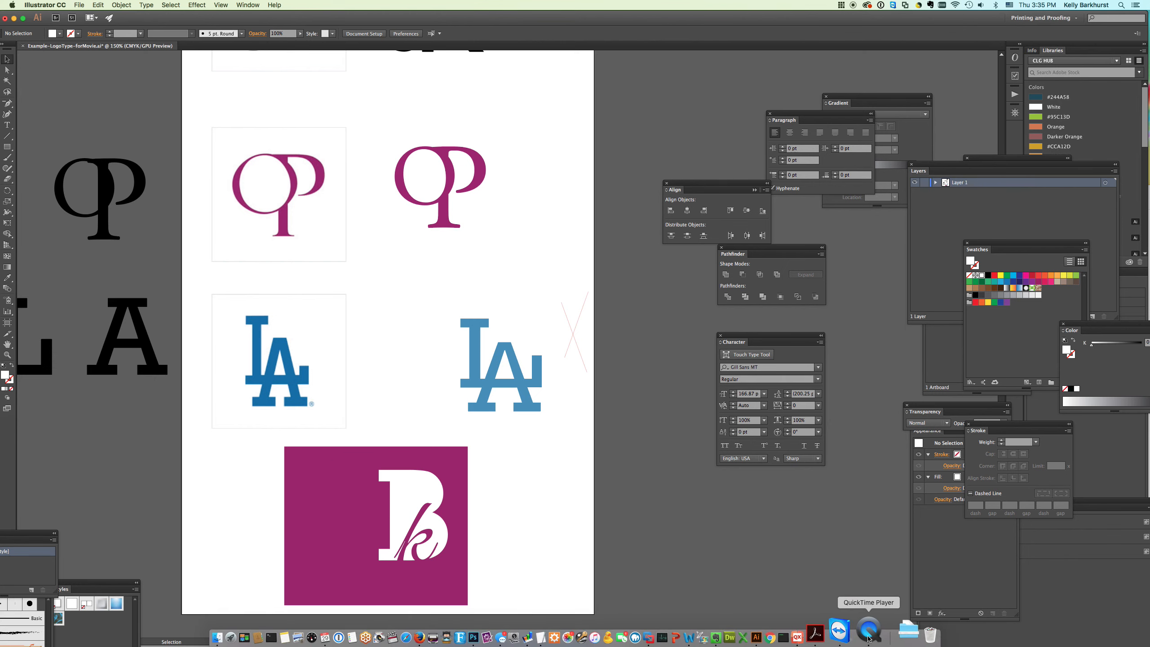
{"action": "left_click", "coordinate": [868, 630]}
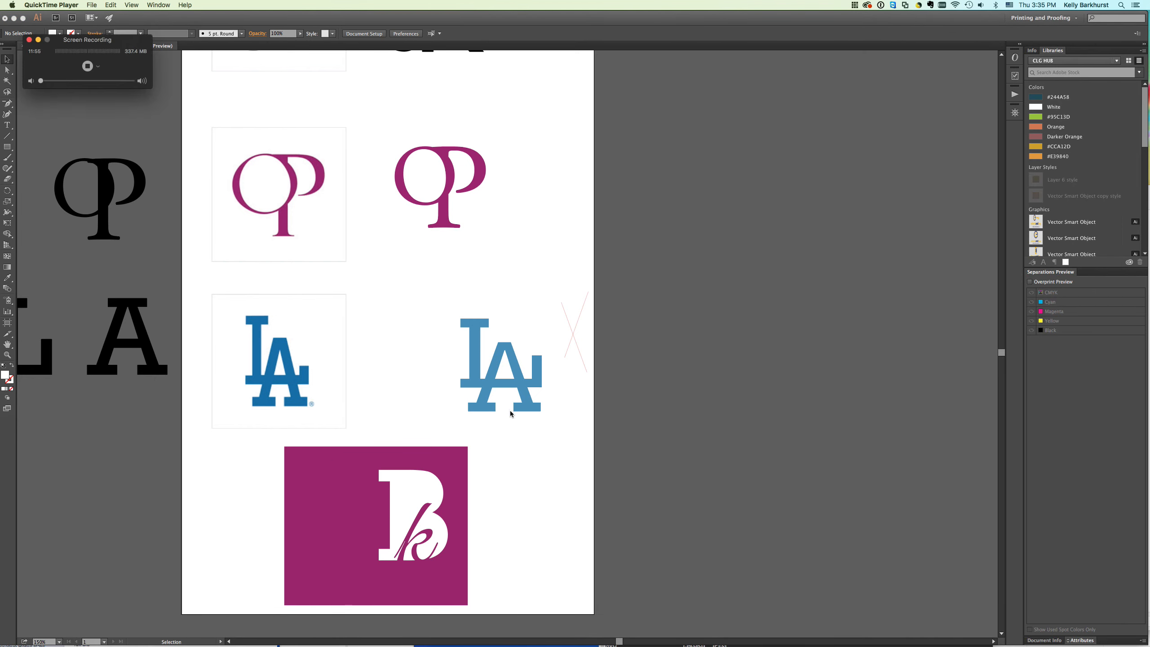